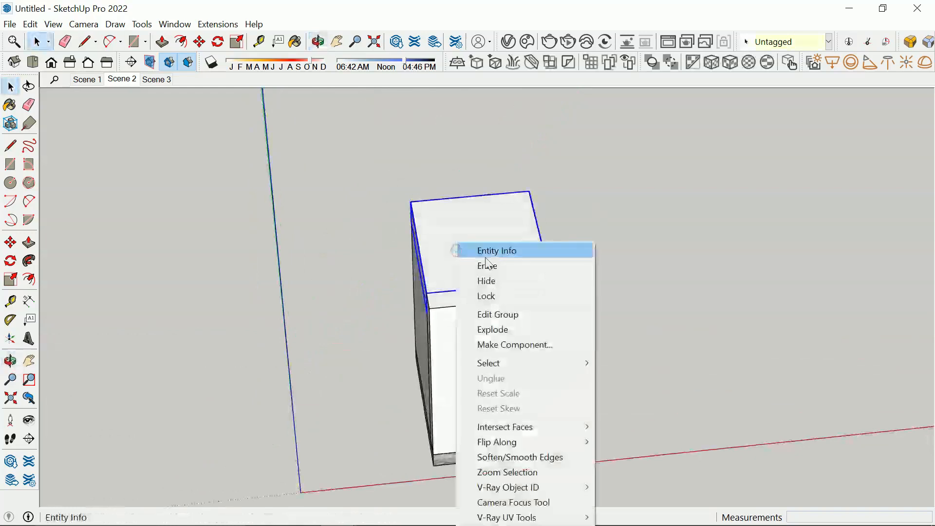
Hide the ceiling group of the bathroom box and unhide it again.
click(494, 279)
middle_drag(503, 273, 462, 184)
key(space)
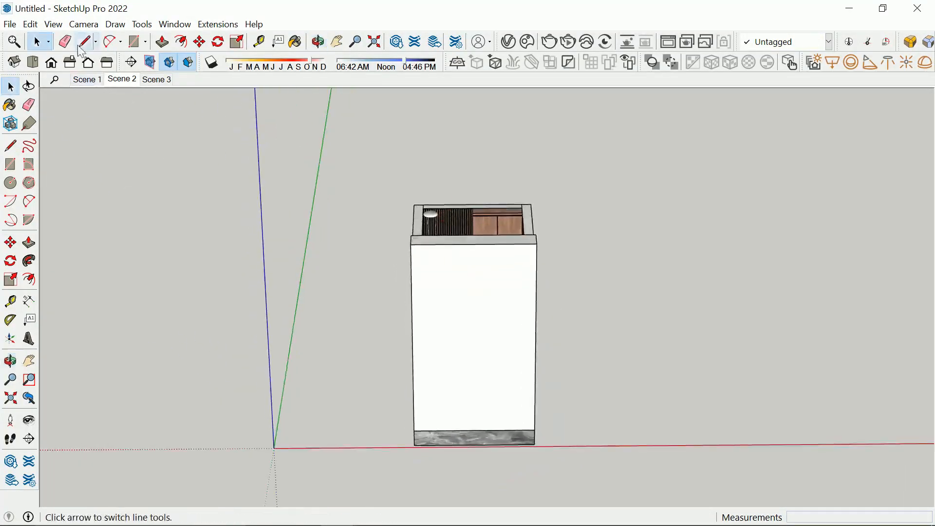
click(53, 24)
mouse_move(30, 27)
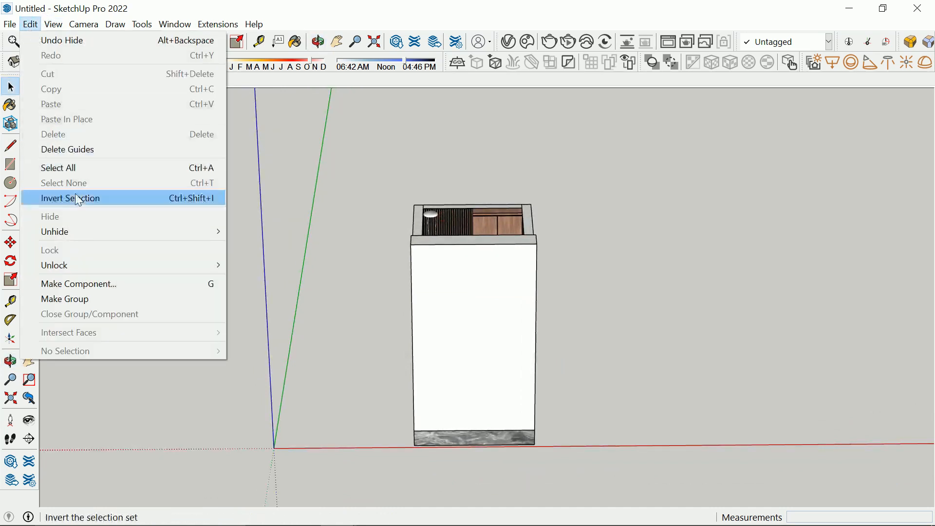
mouse_move(195, 231)
click(288, 258)
Place a section plane on the front face of the bathroom box, keeping the default name Section 2 and symbol 2.
middle_drag(340, 223, 451, 263)
click(131, 62)
click(467, 265)
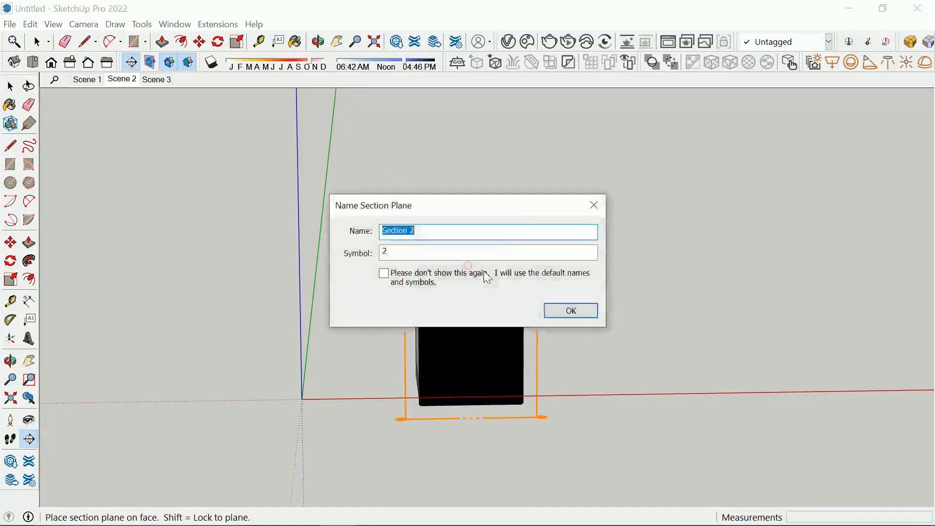
click(569, 311)
Move the section plane 160 mm into the bathroom box and a further short distance so it cuts past the front wall.
click(538, 375)
middle_drag(555, 323, 653, 391)
key(m)
click(653, 391)
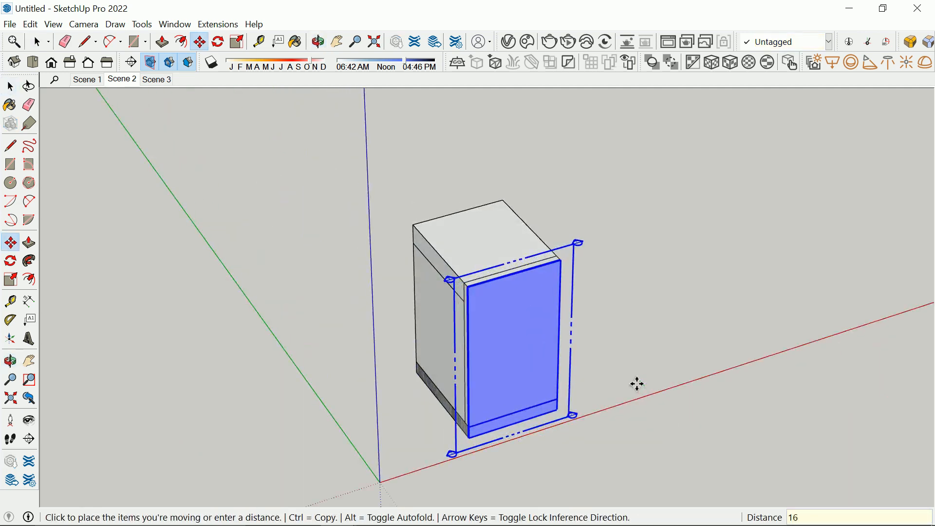
text(160)
key(Return)
click(632, 382)
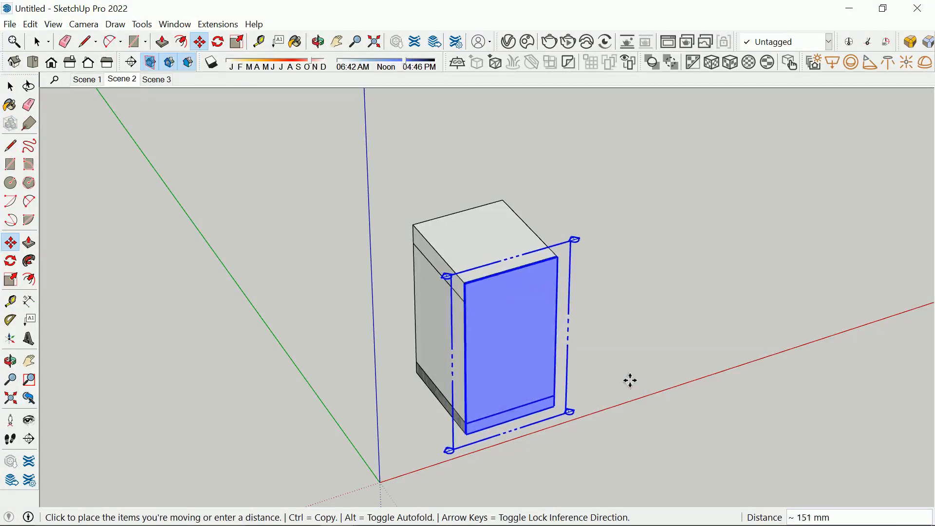
click(627, 379)
key(space)
click(628, 220)
Align the view to the section plane and hide the section plane's outline.
middle_drag(628, 220, 545, 246)
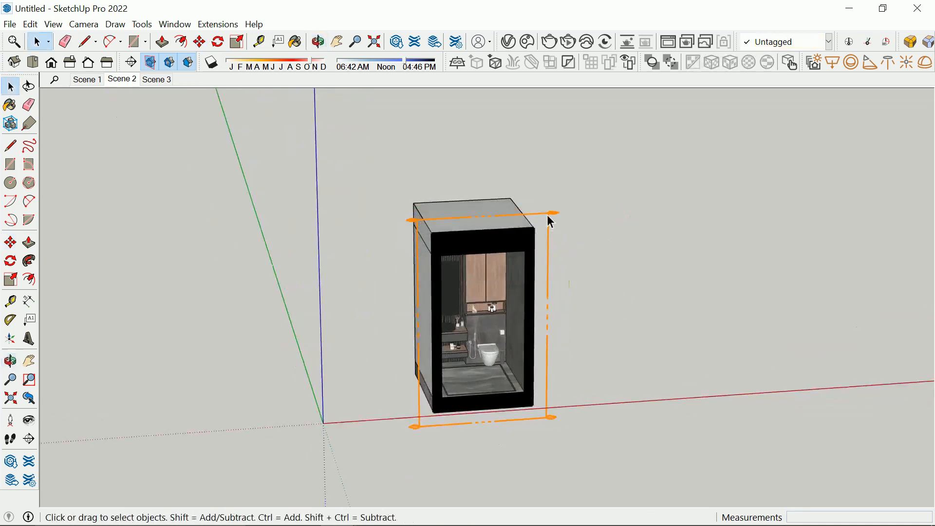
right_click(547, 216)
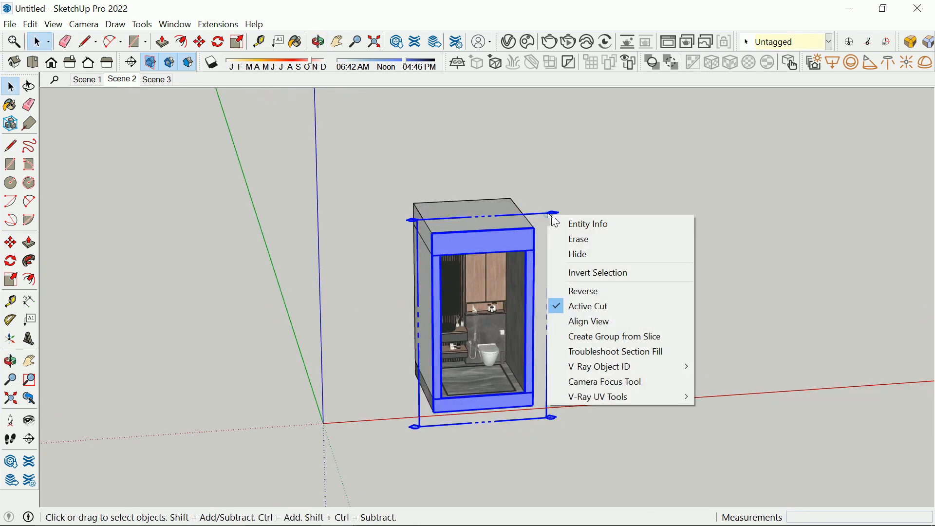
click(588, 321)
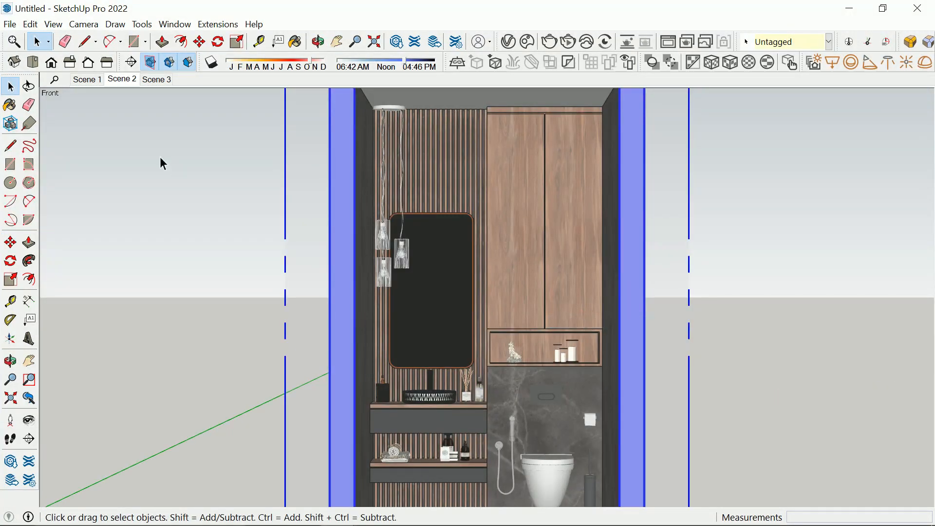
click(150, 62)
scroll(368, 214, down, 1)
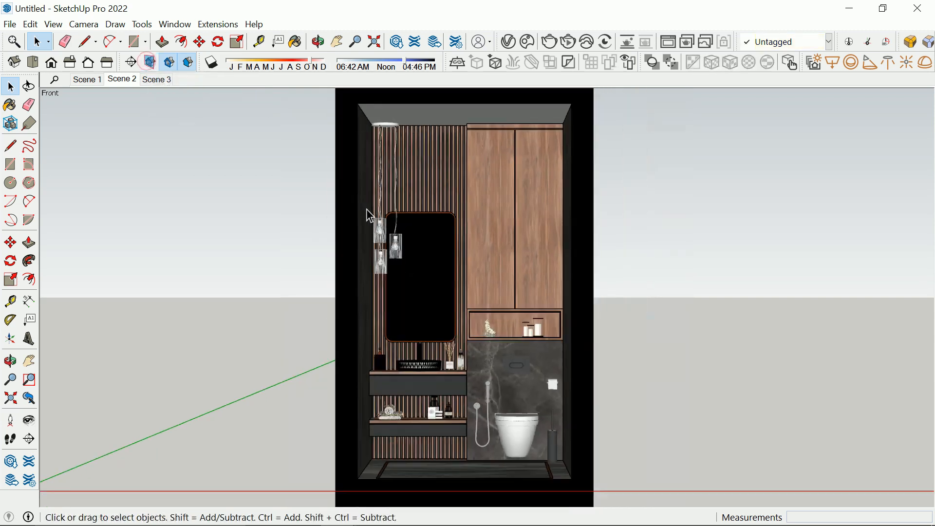
scroll(368, 214, down, 1)
scroll(368, 215, up, 1)
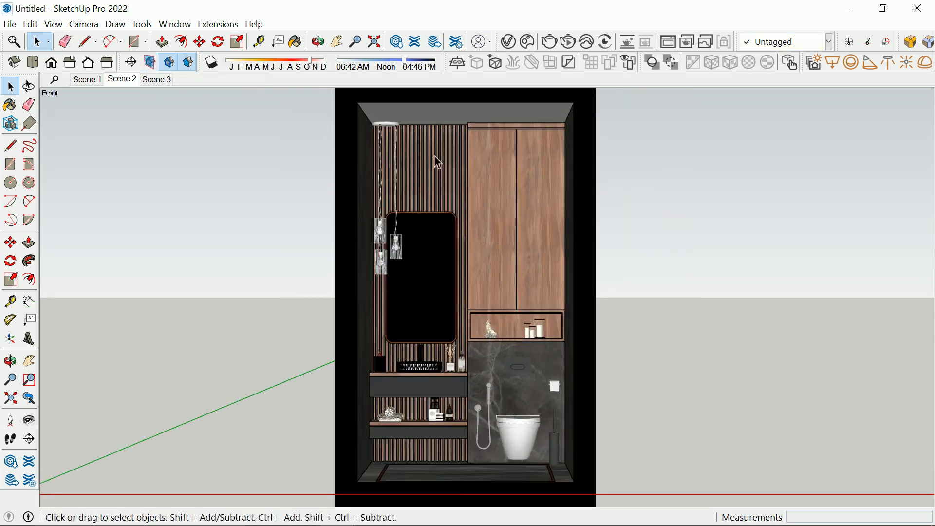
Enable Safe Frame in the V-Ray render output settings and close the Asset Editor.
click(509, 43)
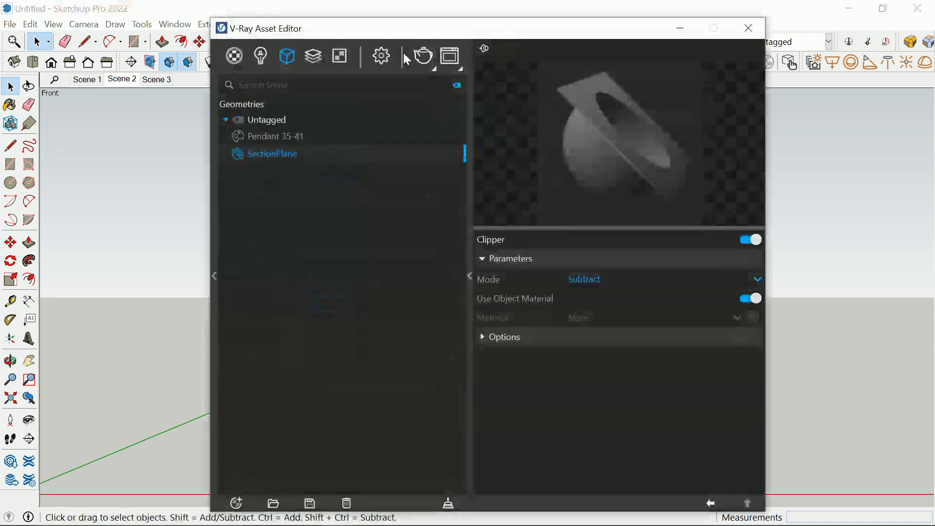
click(383, 56)
click(447, 256)
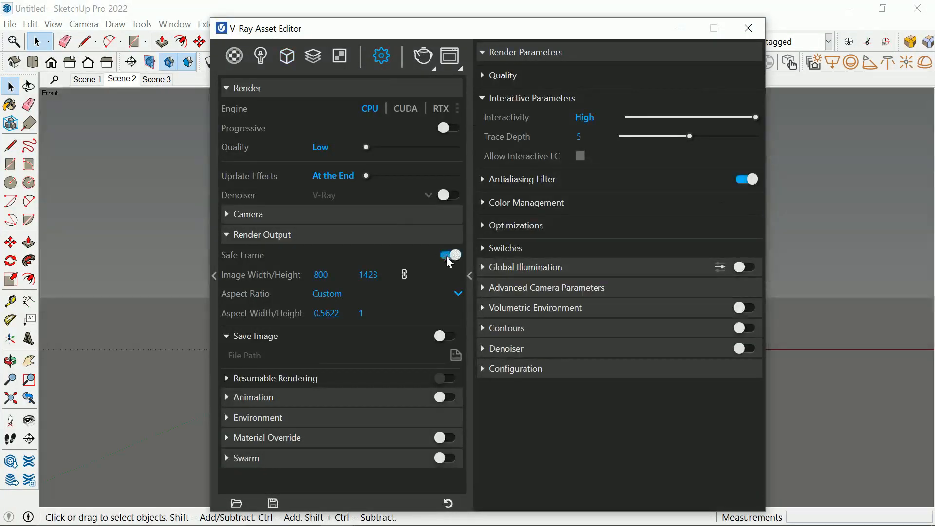
click(747, 29)
scroll(474, 297, up, 6)
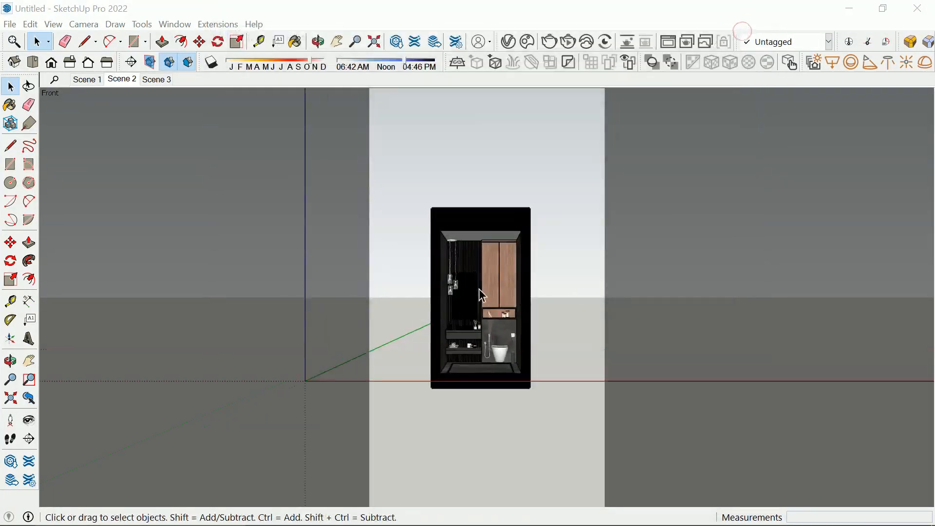
Recall Scene 2, activate the section cut there, and hide the section plane's outline.
click(127, 82)
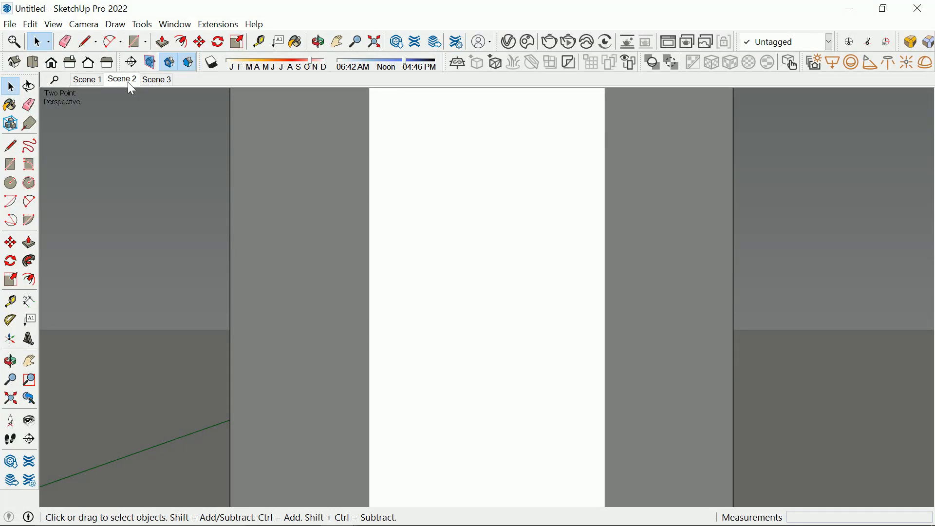
click(150, 62)
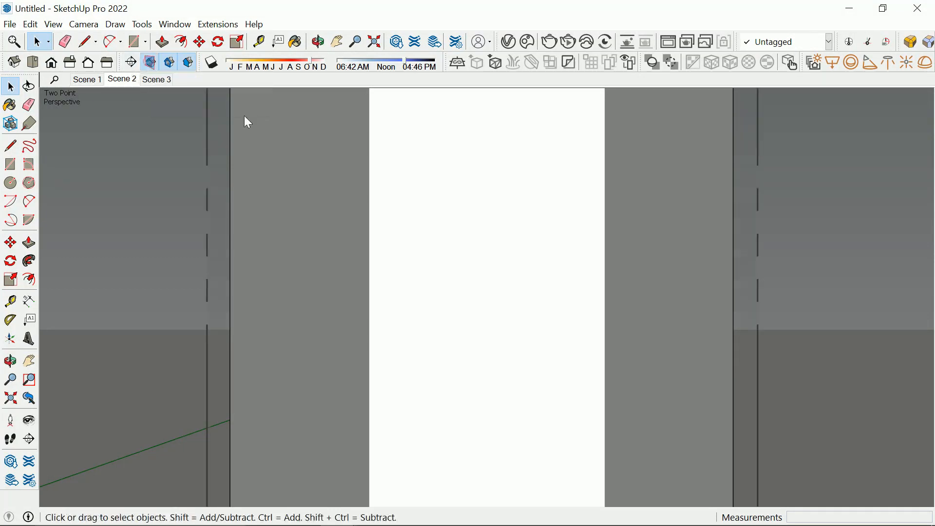
scroll(251, 147, down, 2)
click(131, 81)
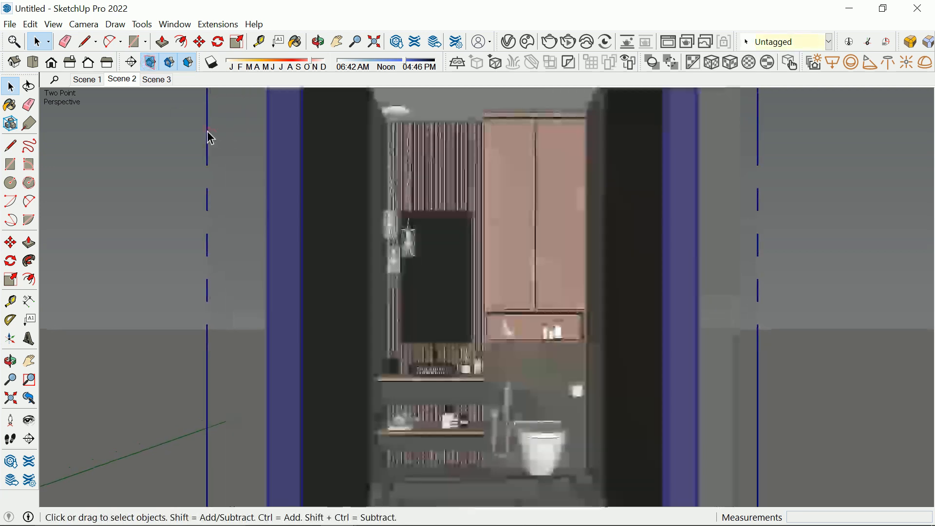
click(152, 62)
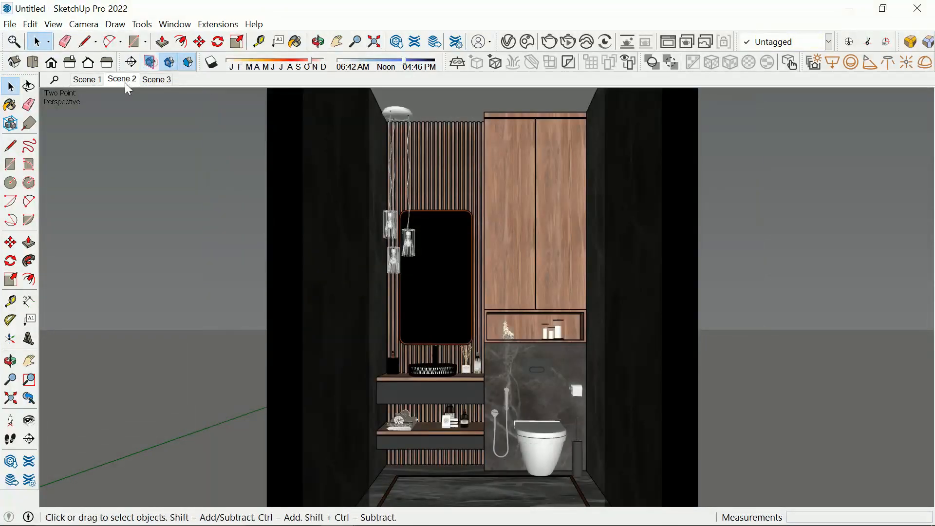
Update Scene 2 with the current section cut and recall it after orbiting away to check it.
right_click(124, 81)
click(171, 138)
middle_drag(463, 232, 517, 417)
scroll(502, 412, down, 5)
click(122, 79)
key(space)
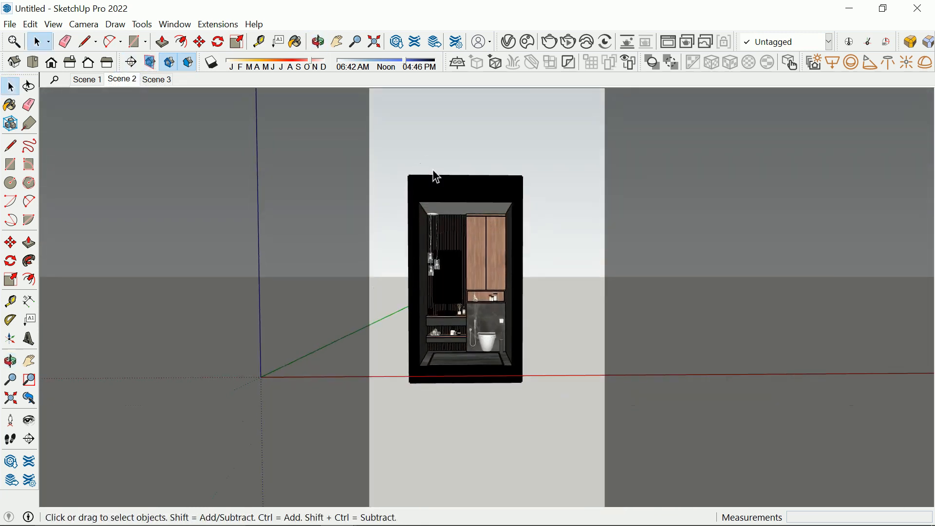
Sample the wood material of the tall cabinet doors with the V-Ray Asset Editor open to load its properties.
scroll(470, 328, down, 2)
scroll(422, 277, up, 3)
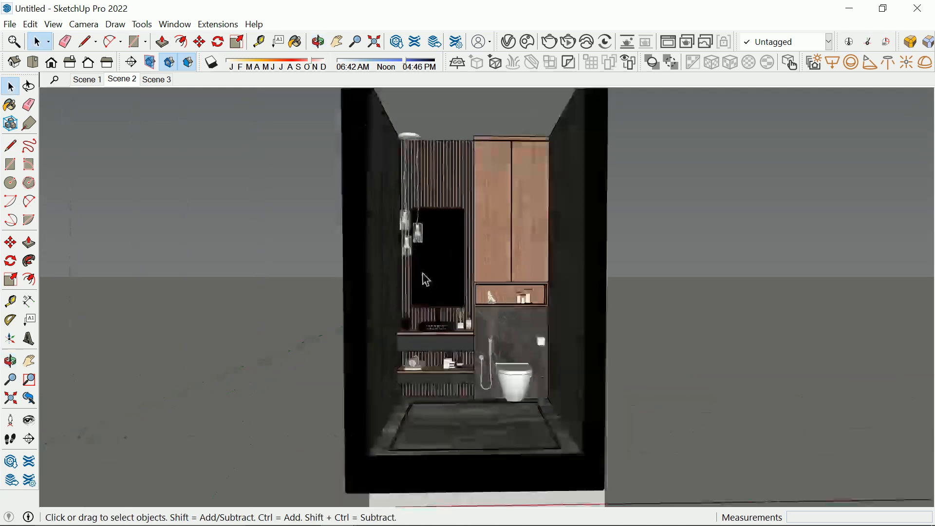
scroll(422, 278, down, 3)
middle_drag(421, 277, 452, 311)
scroll(451, 312, up, 3)
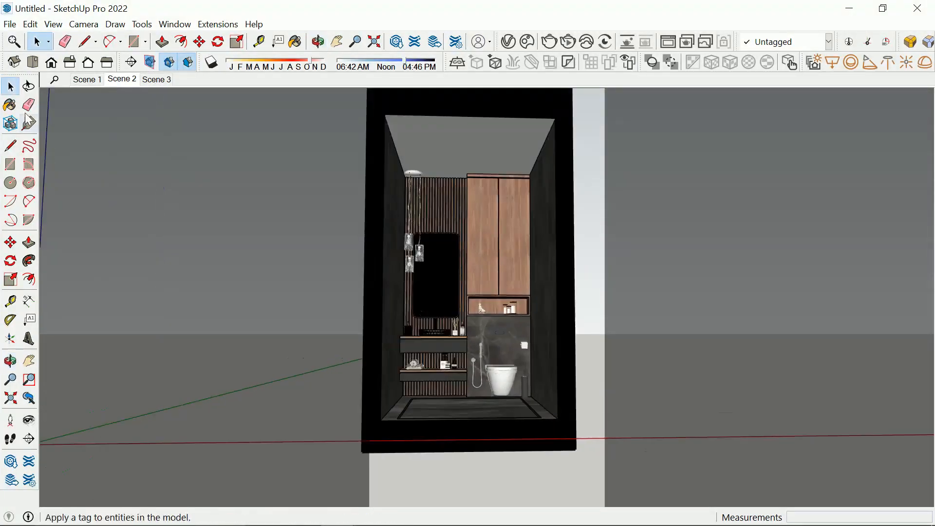
click(10, 106)
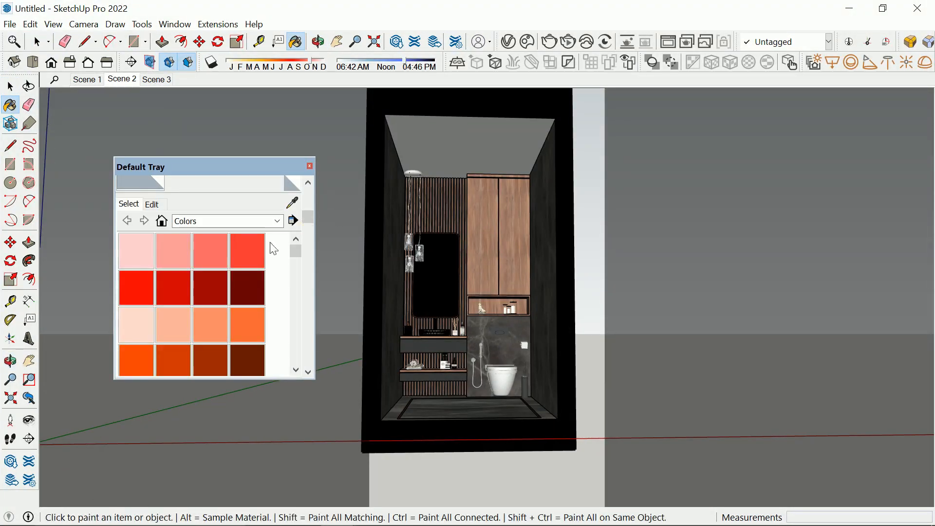
click(292, 261)
scroll(484, 222, up, 5)
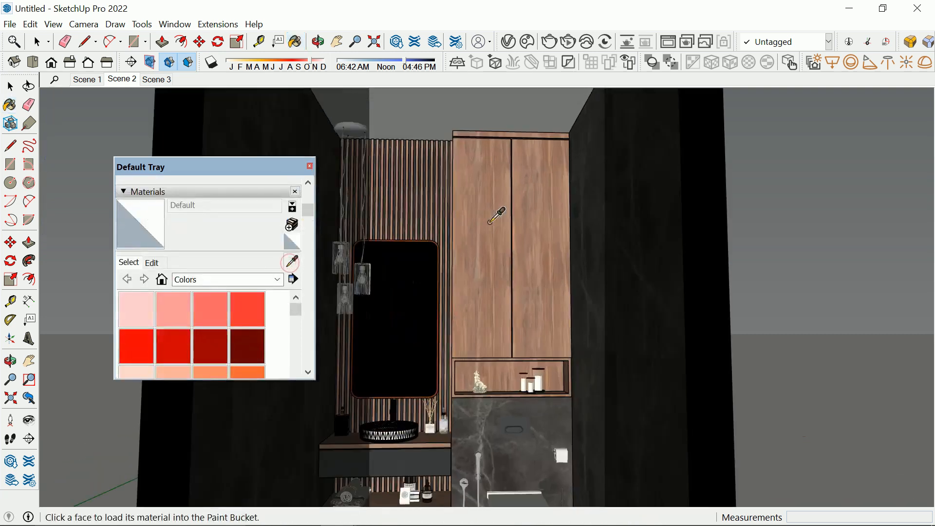
click(508, 41)
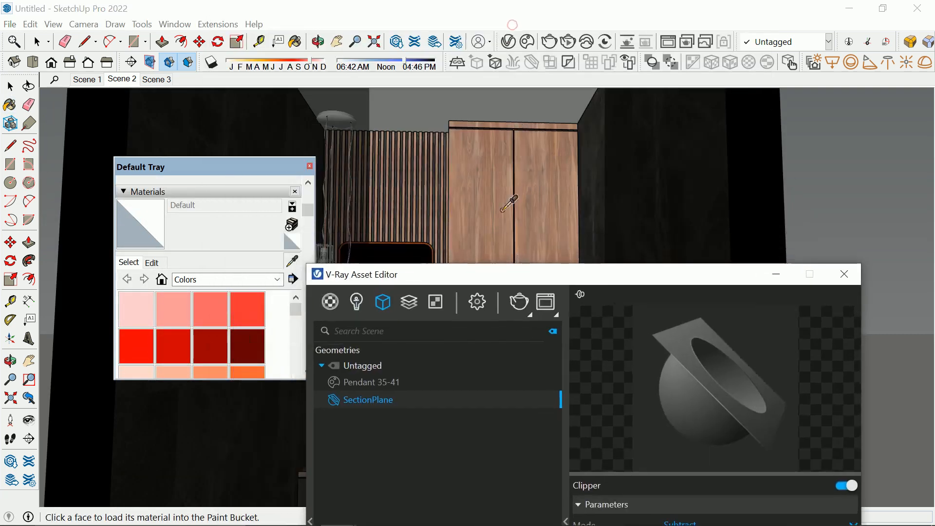
click(473, 185)
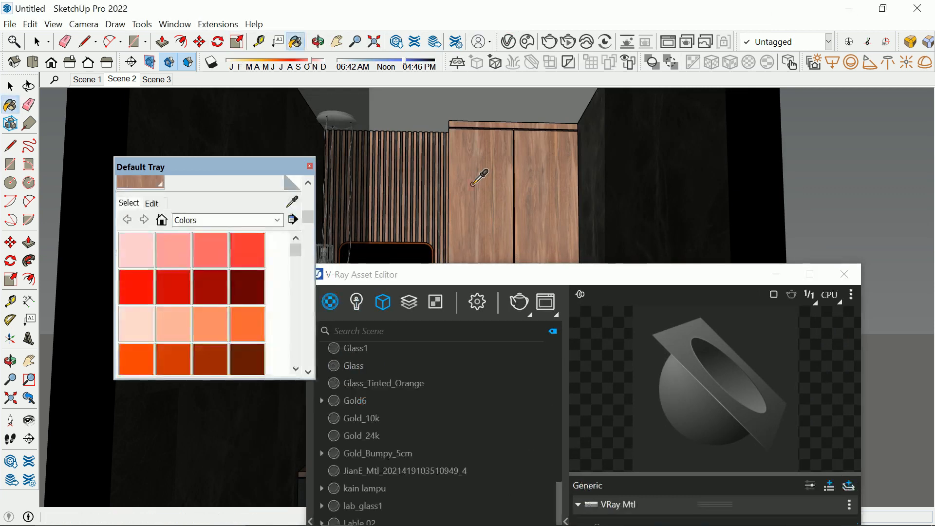
Expand the reflection settings of Laminate_A01_120cm and set its reflection glossiness to 0.75.
drag(453, 281, 384, 42)
click(595, 330)
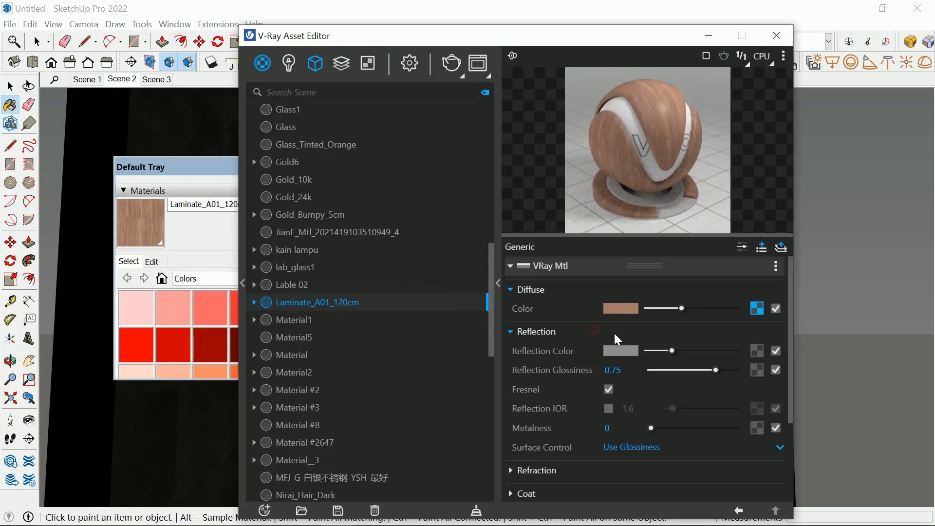
click(632, 369)
text(0.75)
Inspect the bitmap used as the bump map of Laminate_A01_120cm and return to the material.
scroll(653, 404, down, 3)
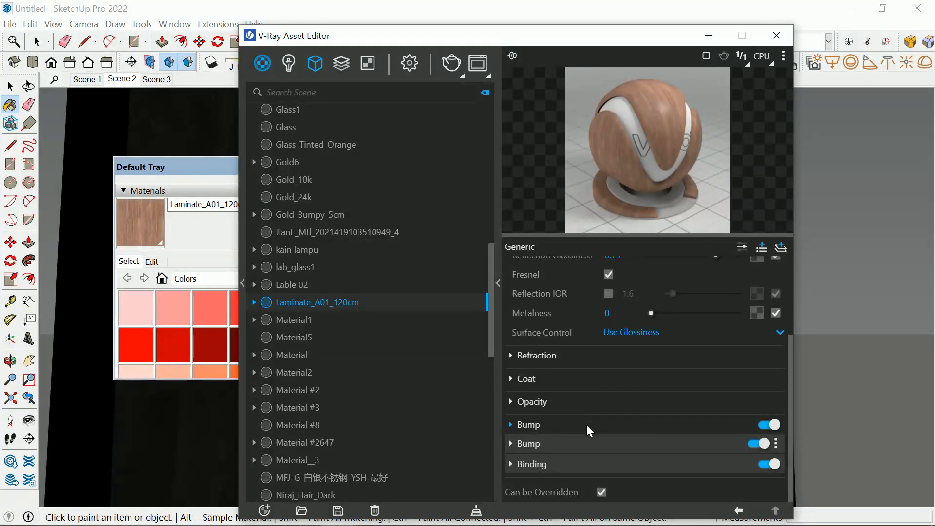
click(587, 424)
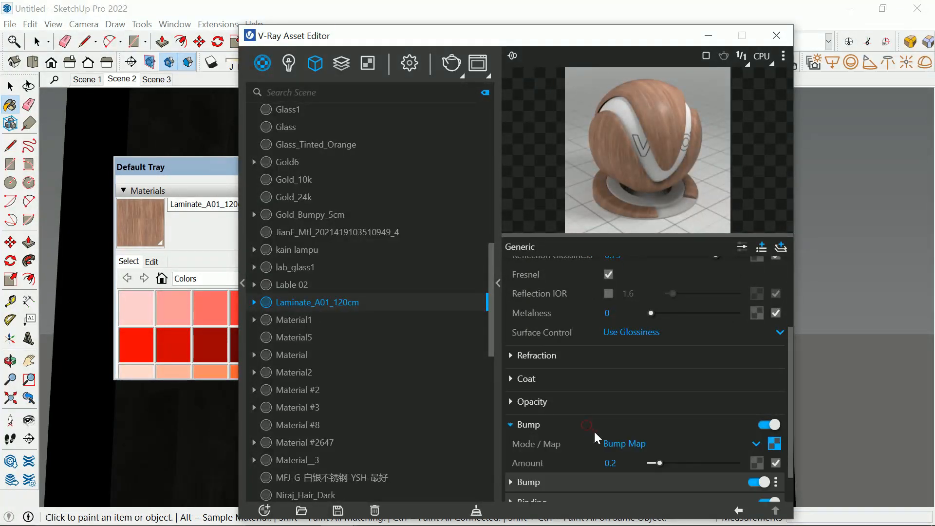
click(774, 443)
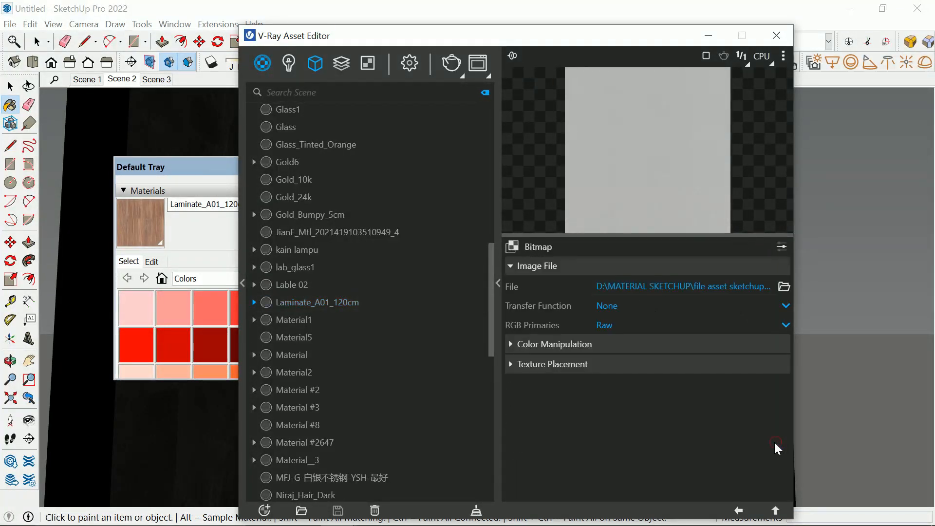
click(739, 511)
Copy the laminate's diffuse texture and paste it as a copy into its bump map slot.
scroll(685, 384, up, 3)
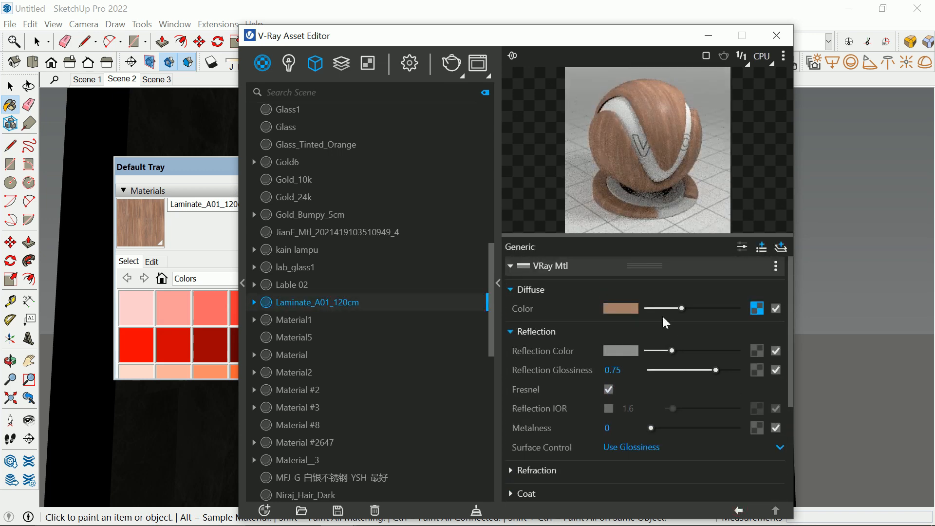
right_click(758, 309)
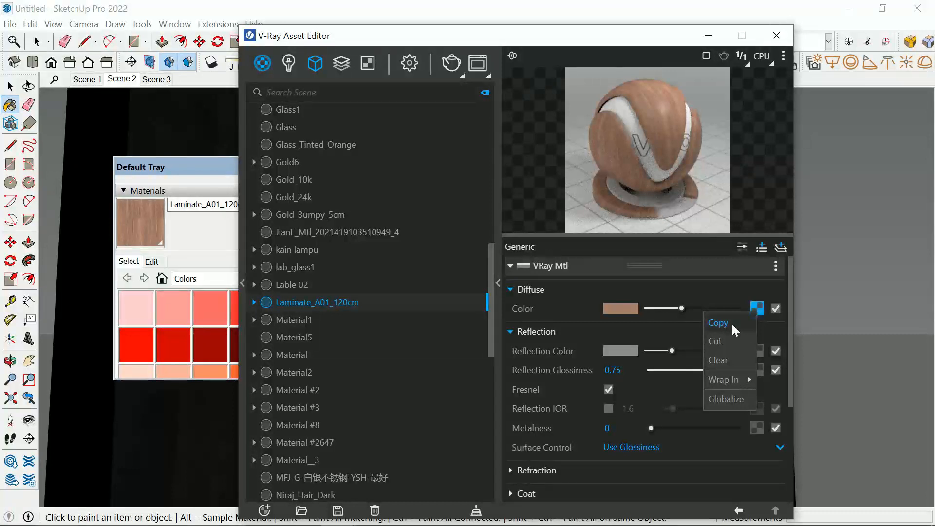
scroll(677, 423, down, 4)
right_click(775, 406)
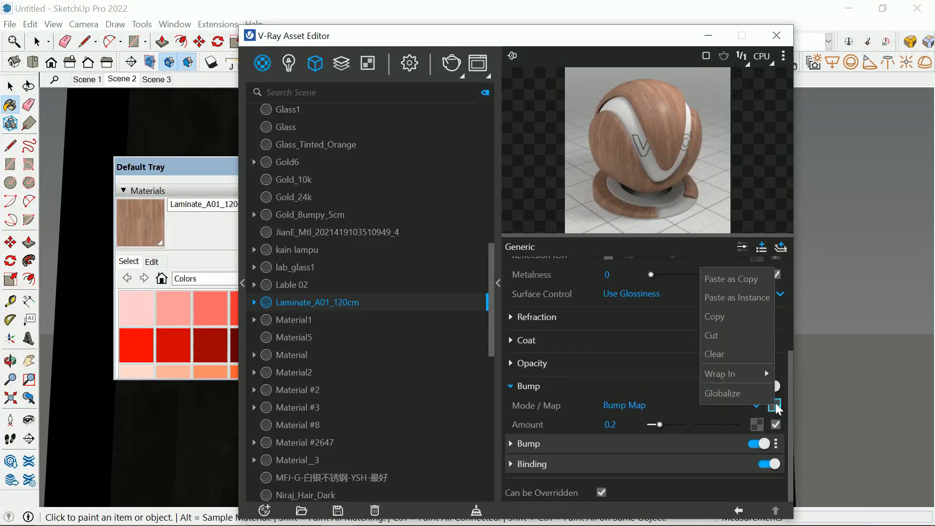
click(735, 282)
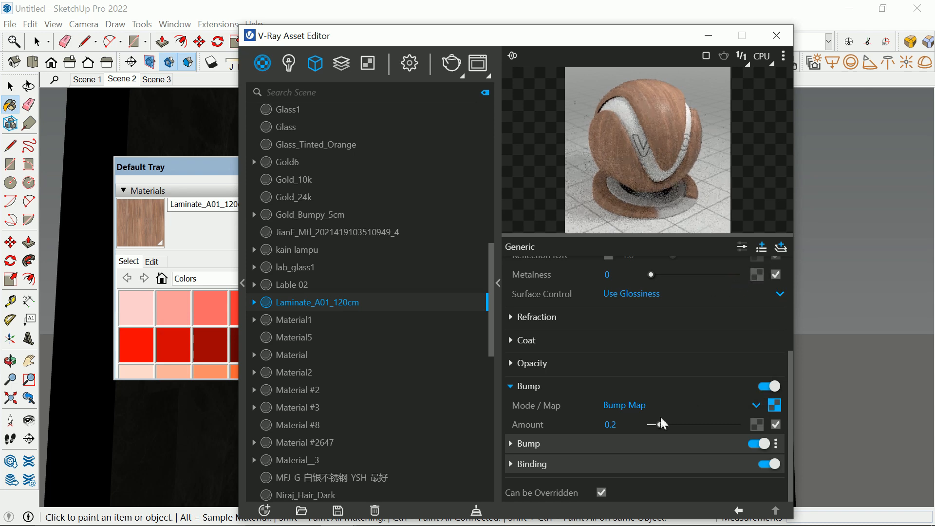
Check the mode and amount of the laminate's second Bump attribute, and collapse it.
click(579, 443)
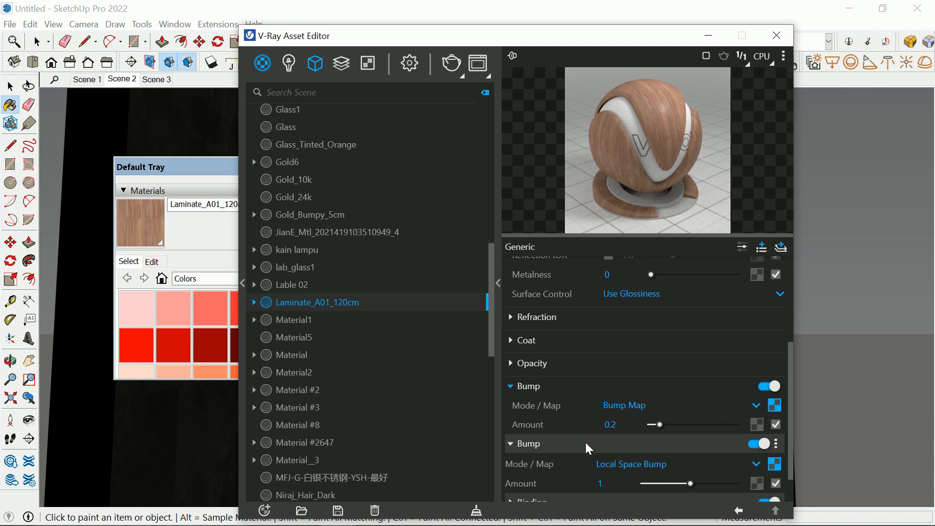
click(585, 442)
scroll(643, 353, up, 3)
Move the Asset Editor aside and sample the dark marble on the wall above the toilet.
drag(411, 43, 738, 43)
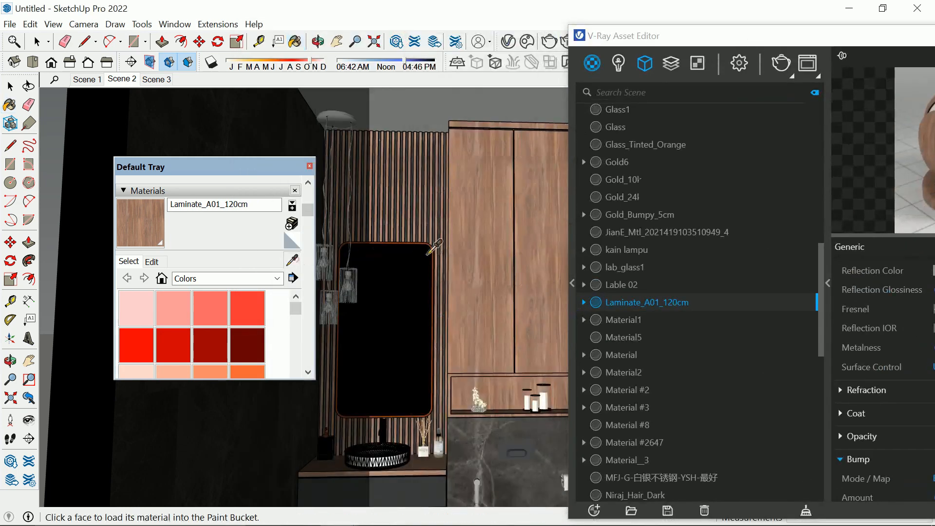
scroll(485, 356, up, 3)
click(438, 365)
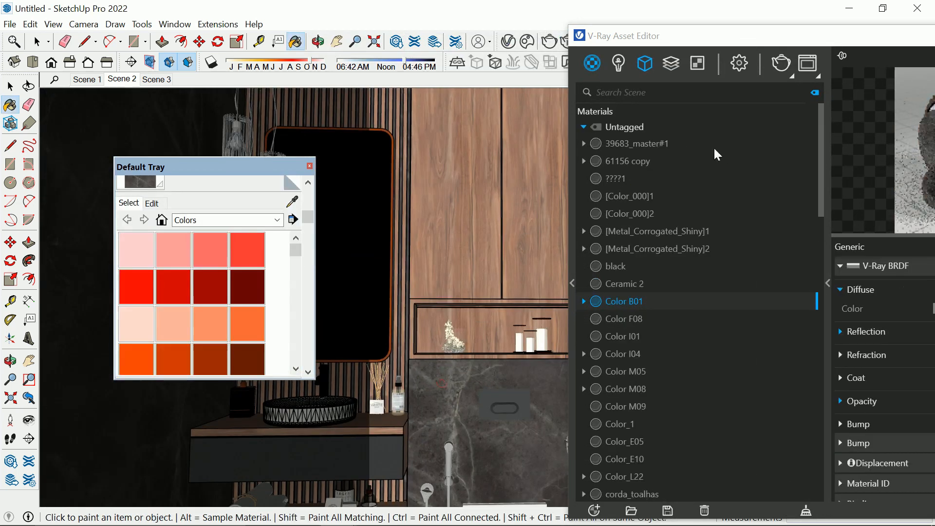
Bring the Asset Editor back into view and check the reflection settings of the dark marble material Color B01.
drag(680, 46, 302, 22)
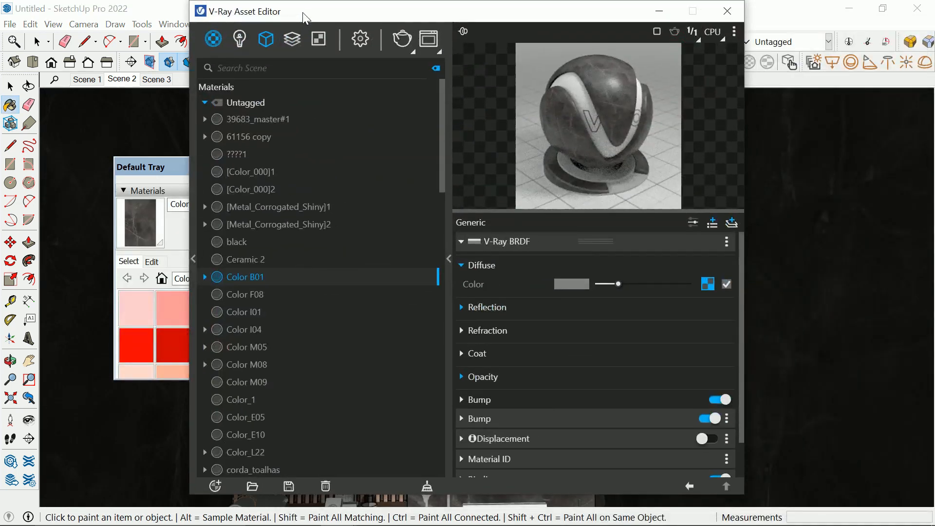
click(518, 306)
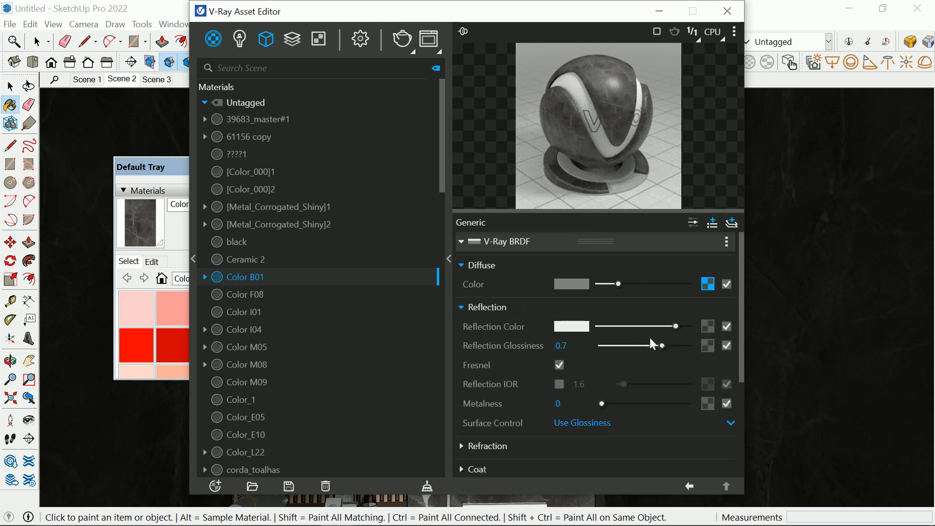
click(561, 345)
text(0.8)
key(Return)
Check the mode and amount of Color B01's first Bump attribute, and collapse it.
scroll(574, 383, down, 3)
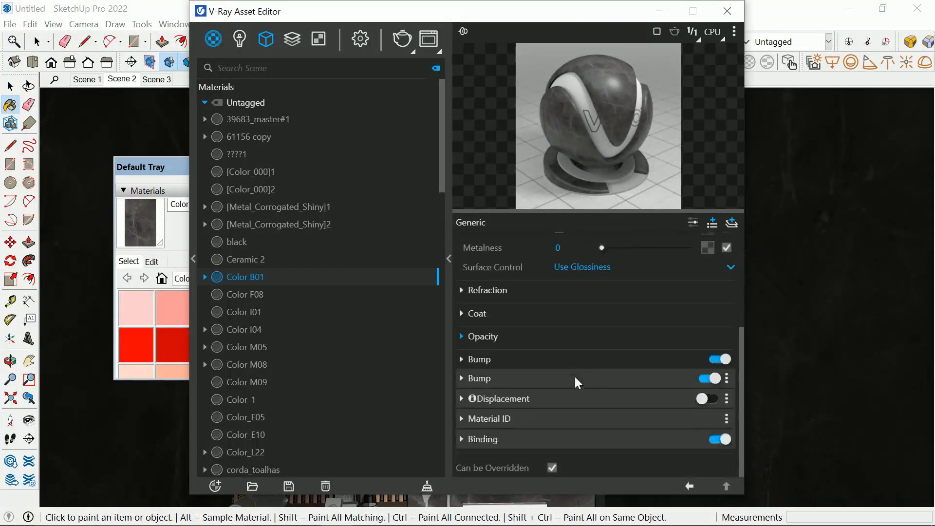
click(533, 359)
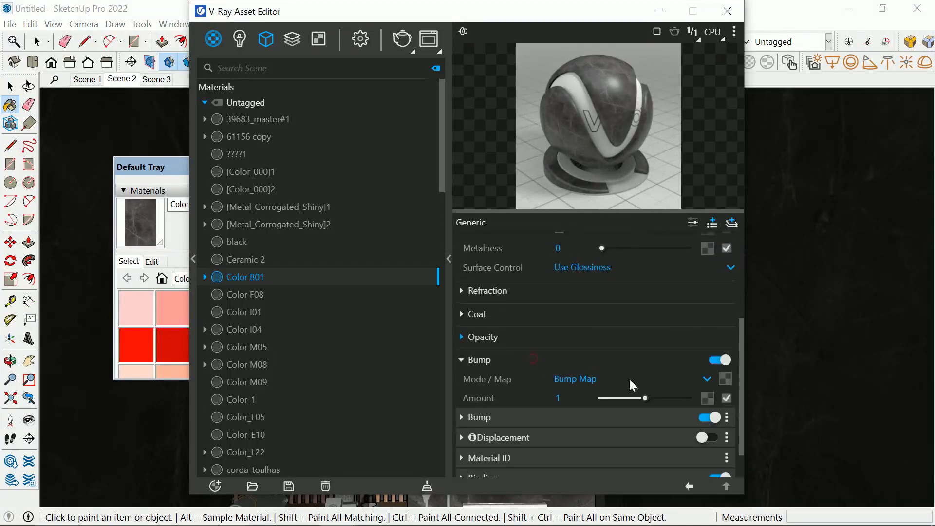
click(466, 363)
scroll(633, 298, up, 5)
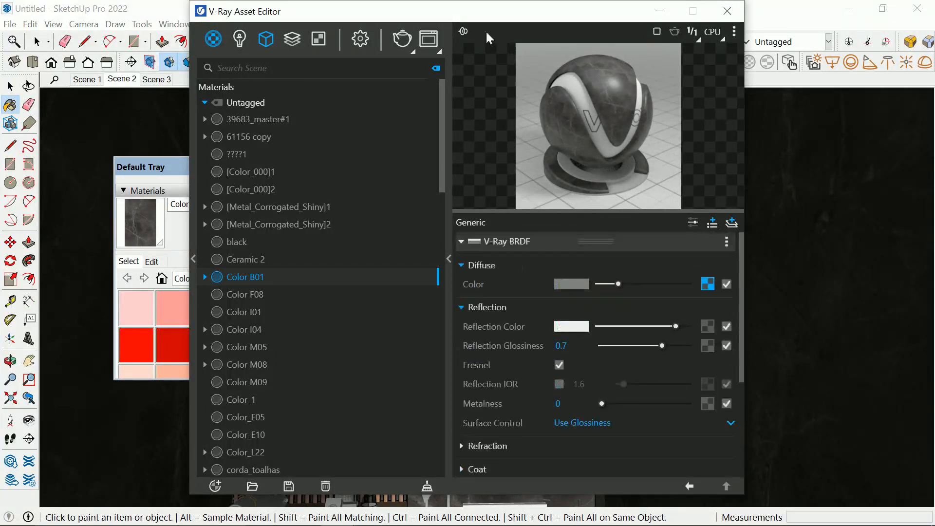
Move the Asset Editor aside, sample the black mirror surface, and check the reflection settings of its material Color F08.
drag(476, 18, 776, 48)
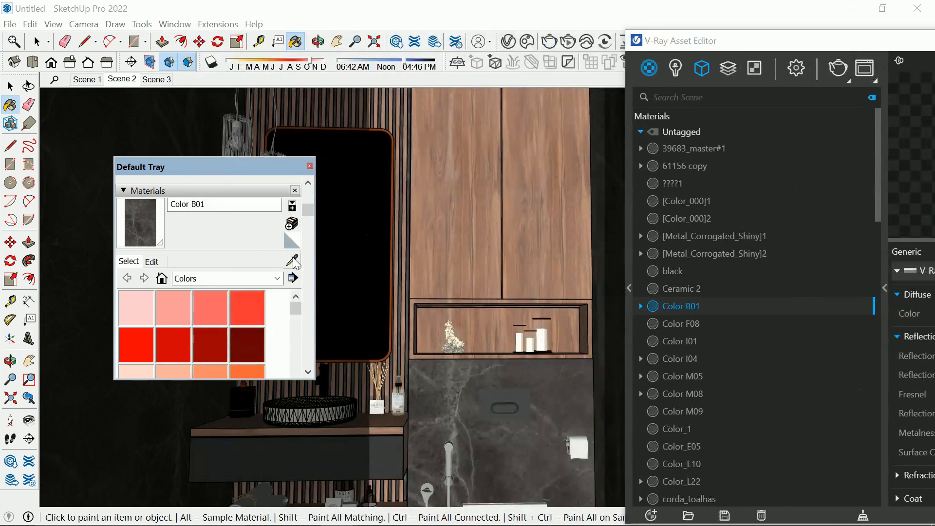
alt+scroll(522, 340, down, 3)
scroll(522, 339, down, 2)
middle_drag(521, 339, 467, 311)
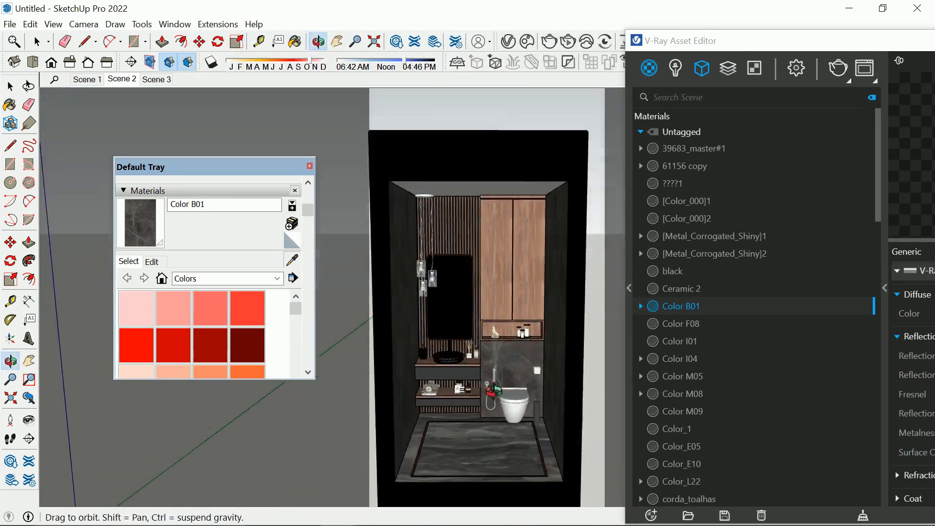
scroll(442, 298, up, 6)
scroll(442, 298, up, 5)
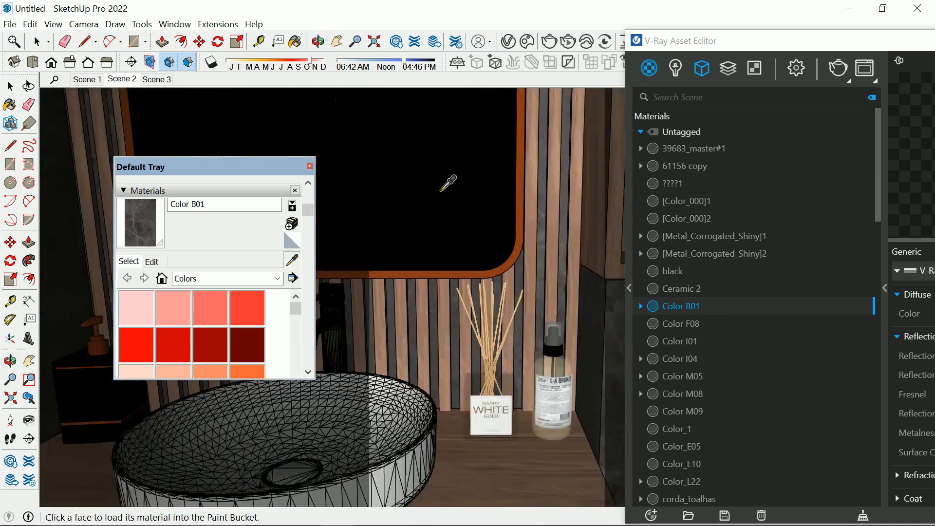
click(433, 123)
drag(720, 43, 385, 29)
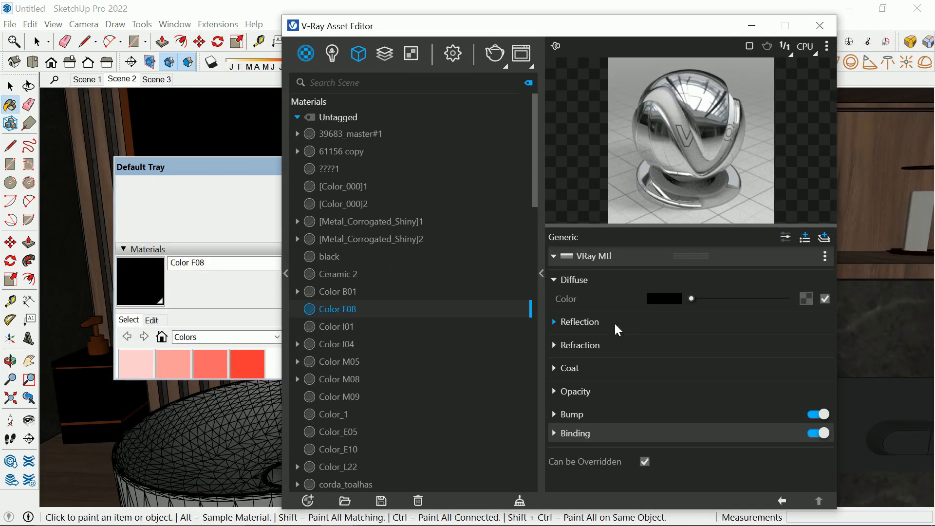
click(614, 321)
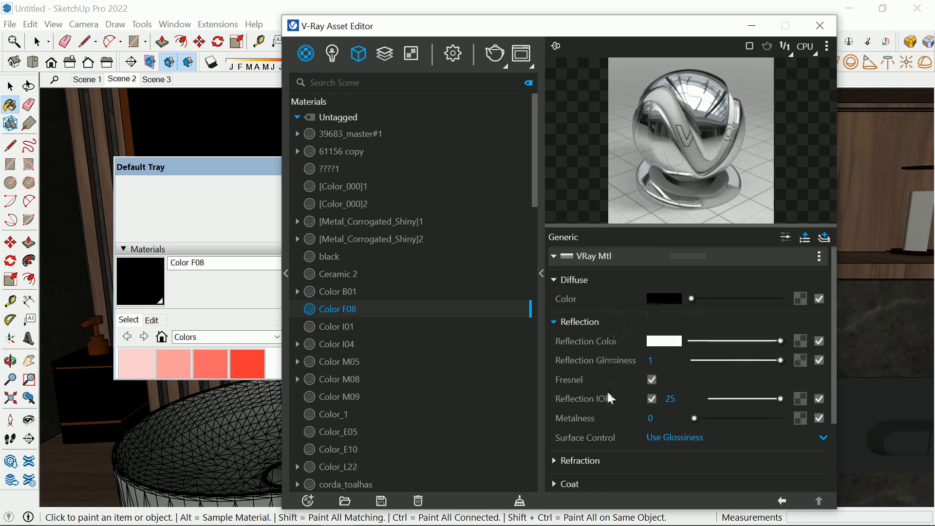
Sample the orange-brown mirror frame and bring its Gold_10k material into view in the Asset Editor.
drag(365, 34, 669, 51)
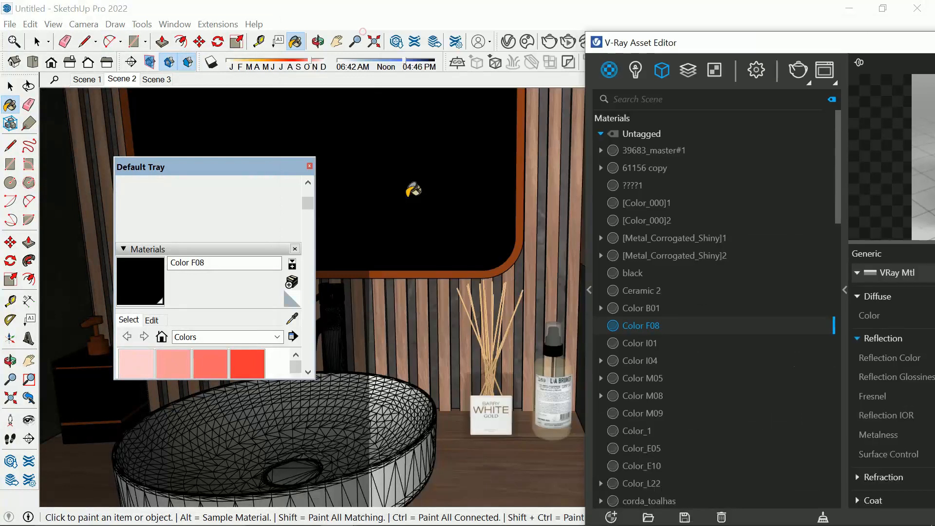
click(291, 318)
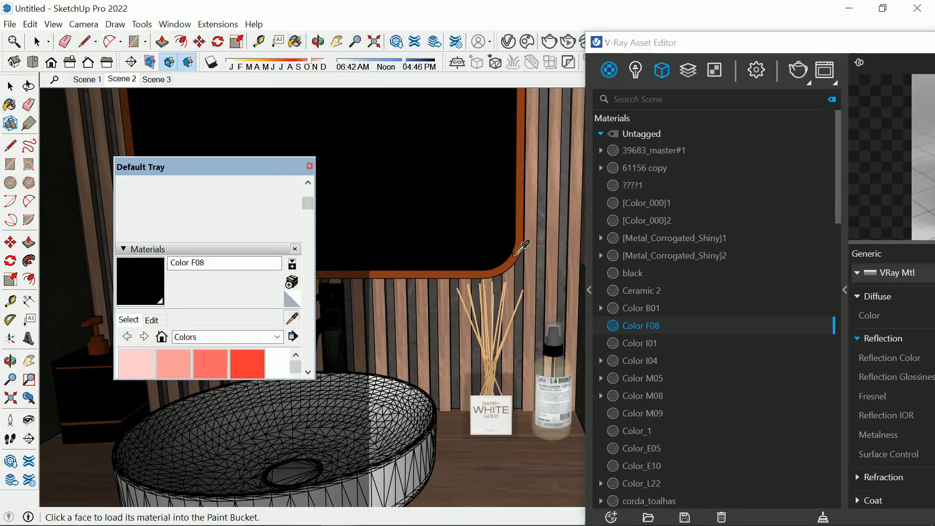
click(517, 252)
drag(704, 46, 404, 42)
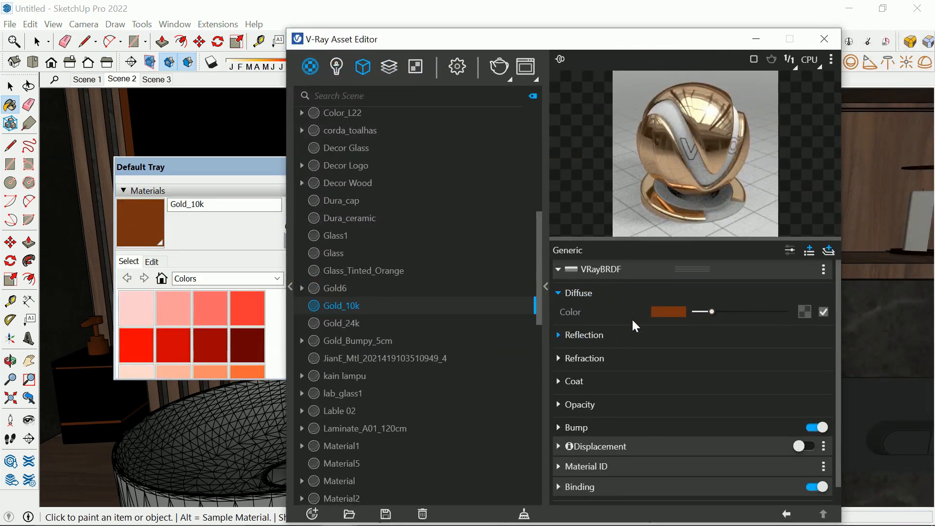
Search the V-Ray material library for "gold" and add Gold 10k to the scene.
click(291, 156)
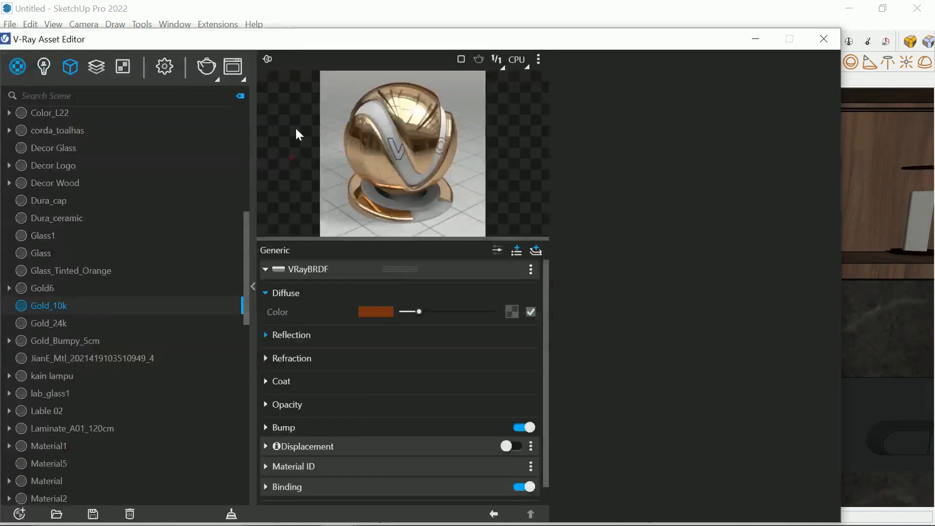
mouse_move(276, 47)
mouse_down()
mouse_move(470, 47)
mouse_move(543, 60)
mouse_up()
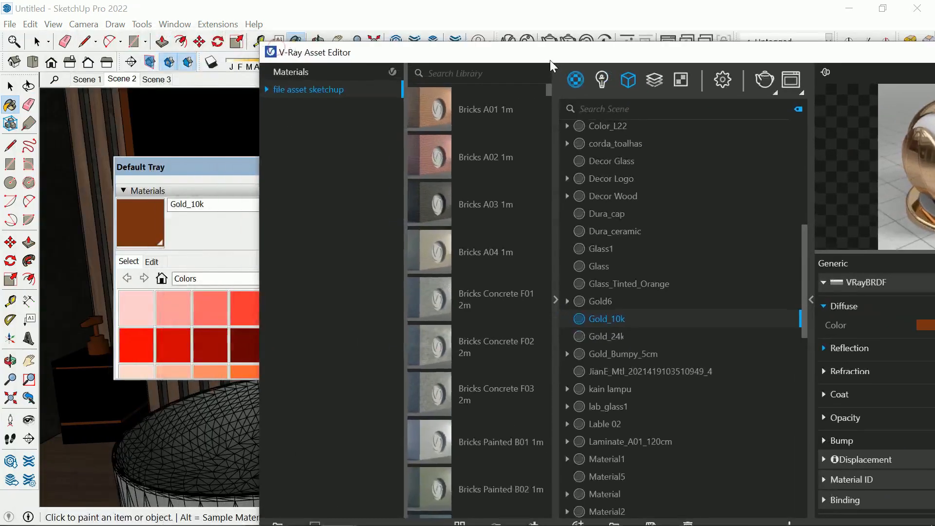
click(458, 74)
text(gold)
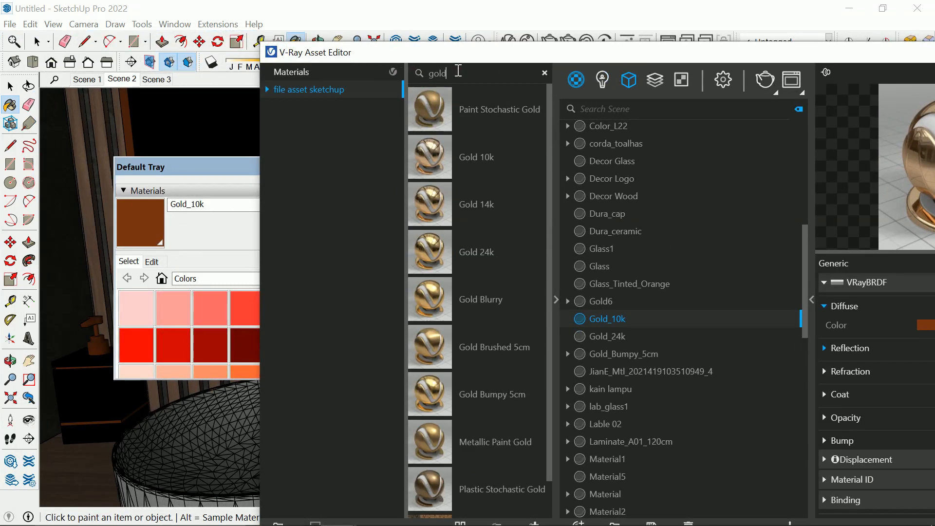
right_click(469, 160)
click(498, 170)
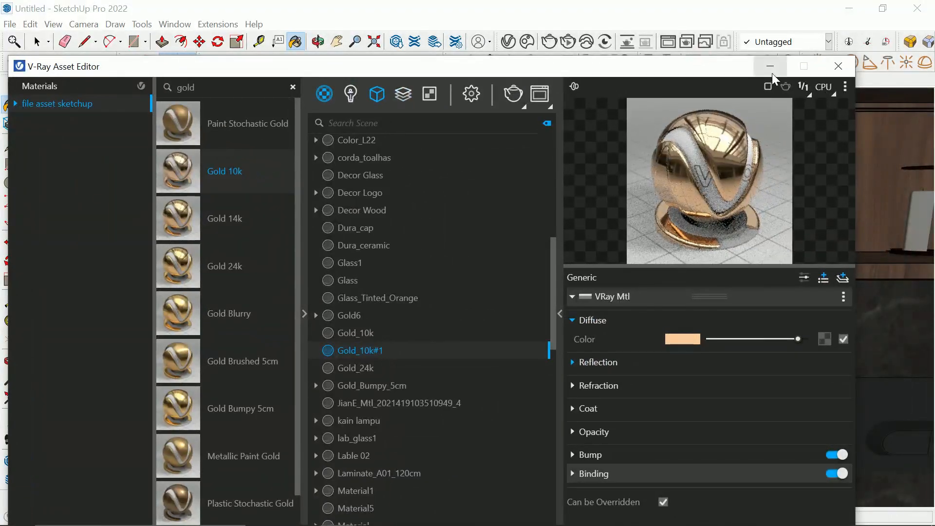
Minimize the Asset Editor, sample the washbasin's material, and show it in the Asset Editor.
click(770, 66)
click(292, 260)
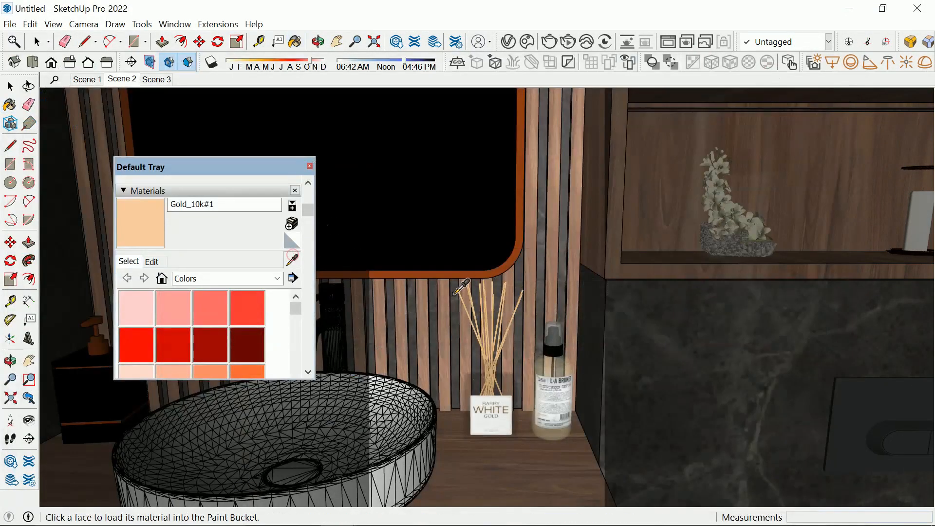
scroll(453, 460, up, 5)
click(382, 439)
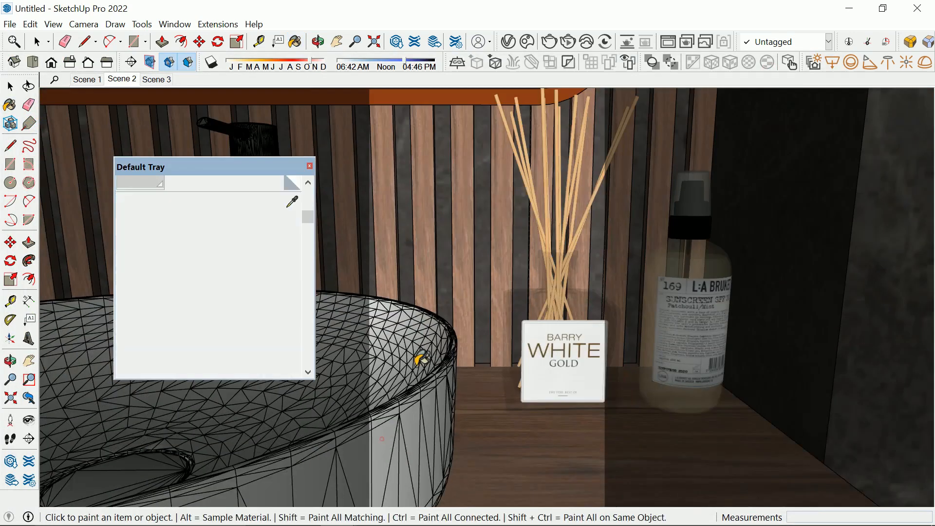
click(508, 42)
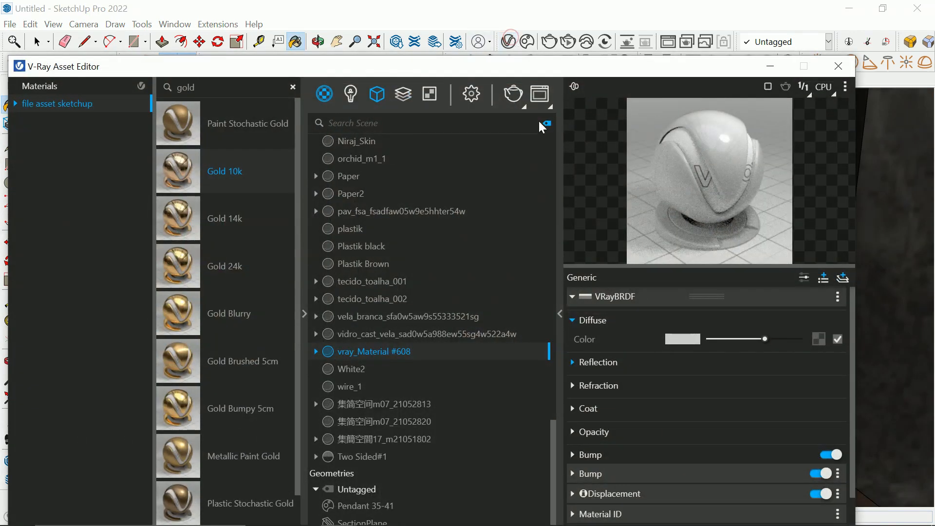
Slightly brighten the basin material's reflection color, set its reflection glossiness to 0.86, and minimize the Asset Editor.
click(603, 364)
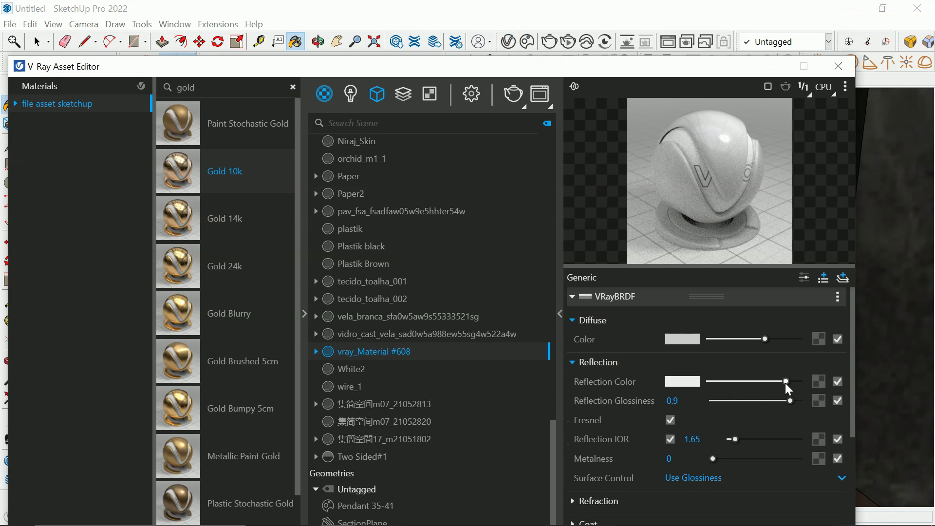
drag(791, 381, 784, 401)
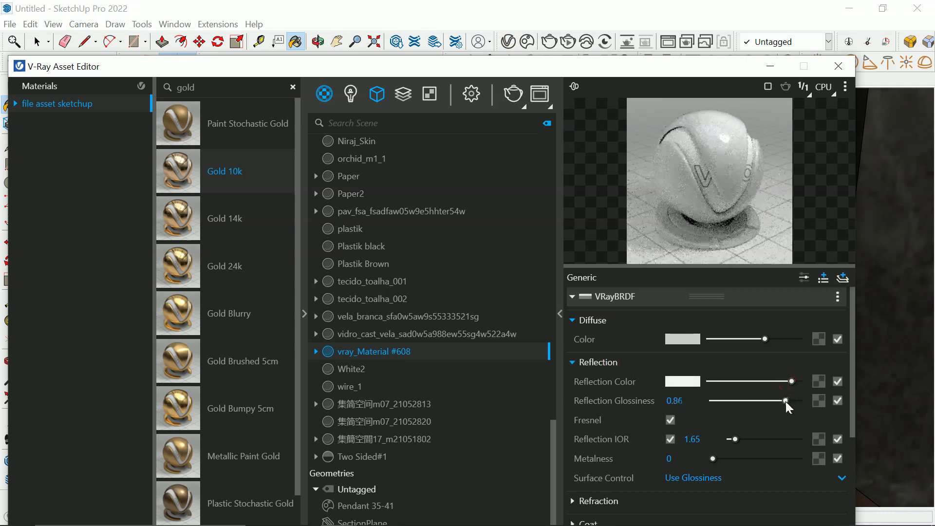
click(770, 72)
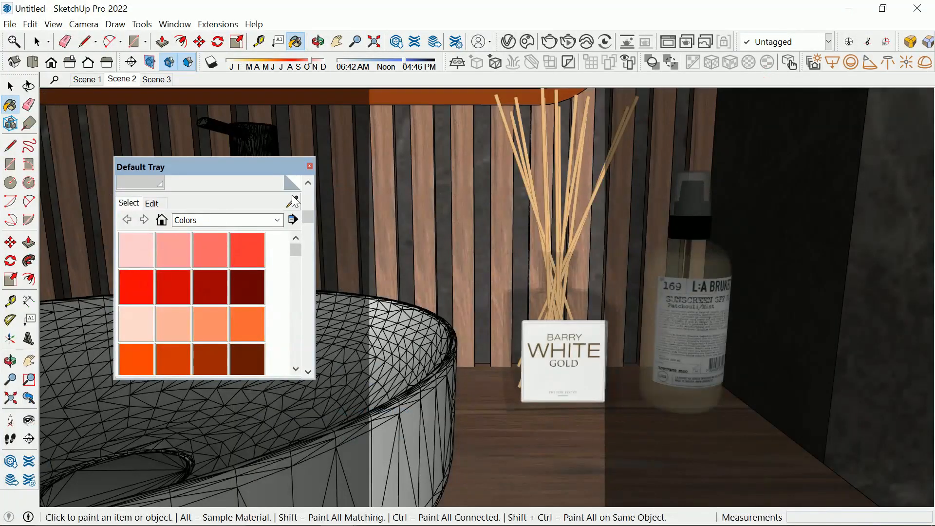
Sample the dark drawer front below the washbasin and show its material in the Asset Editor.
scroll(491, 287, down, 10)
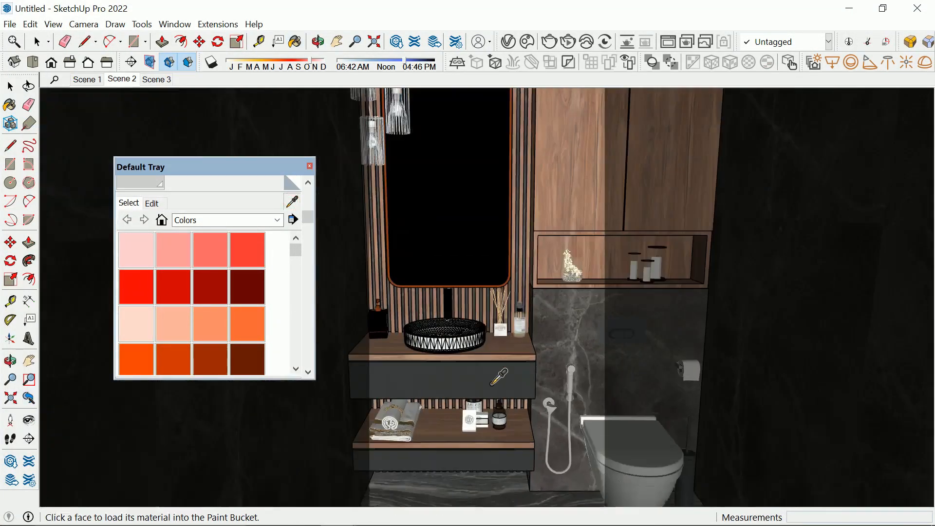
scroll(493, 374, up, 3)
click(494, 365)
scroll(208, 298, up, 3)
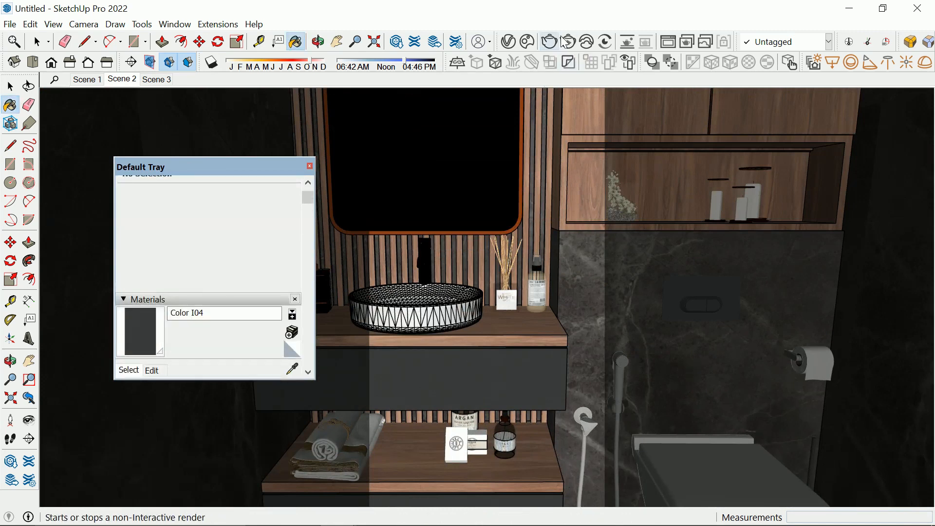
click(509, 41)
Check the reflection settings of the drawer material Color I04 and minimize the Asset Editor.
click(597, 362)
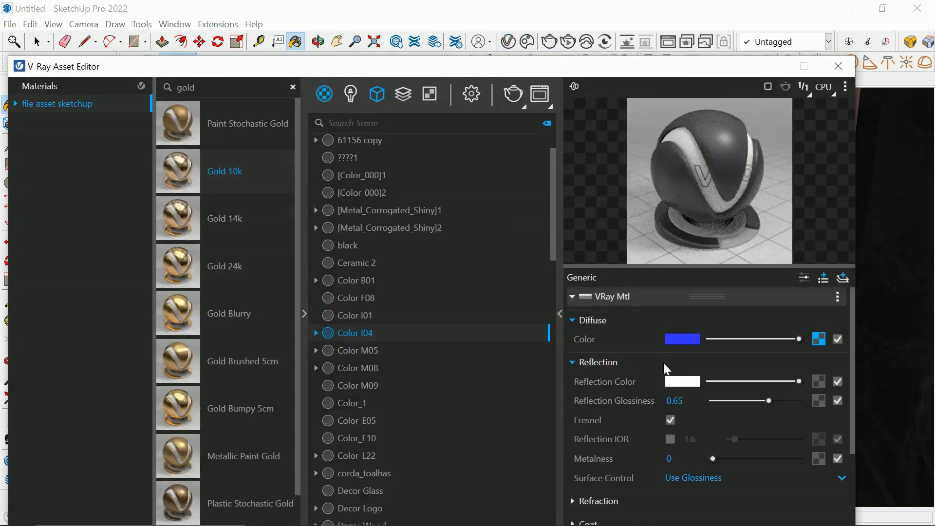
click(674, 400)
text(0.6)
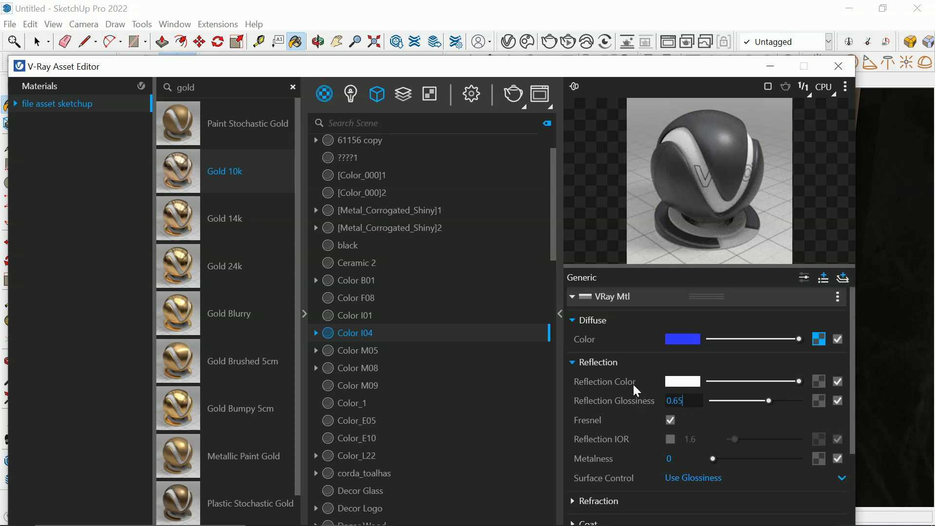
click(770, 65)
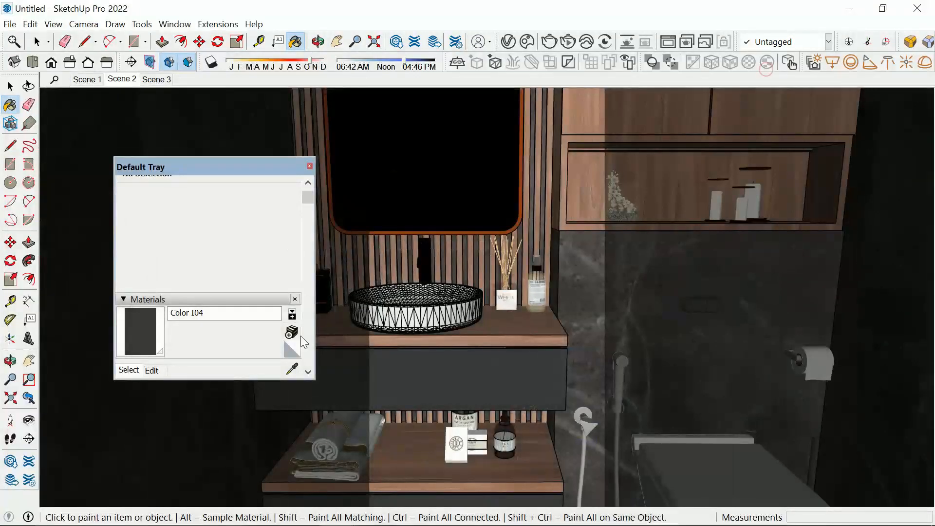
Sample the hand shower's metal material beside the toilet and show it in the Asset Editor.
click(292, 369)
scroll(540, 244, down, 5)
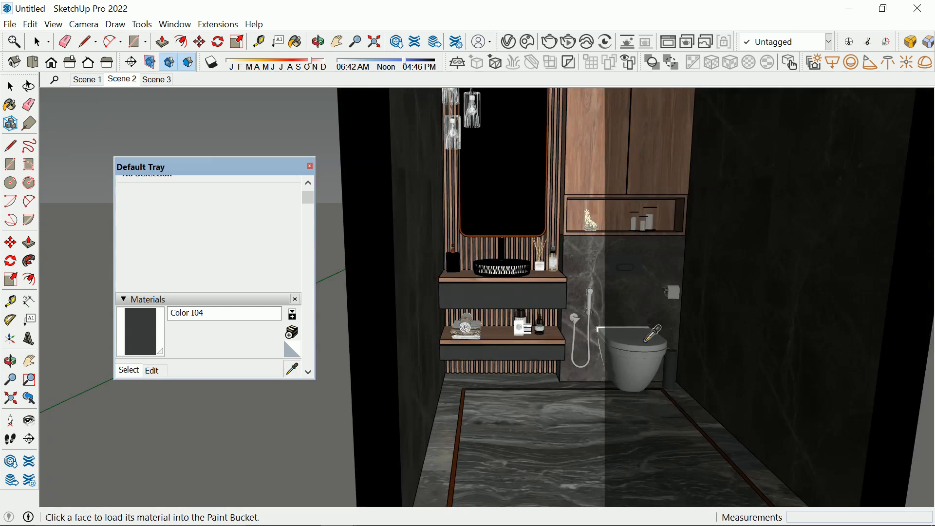
scroll(565, 267, up, 4)
scroll(522, 263, up, 4)
click(504, 265)
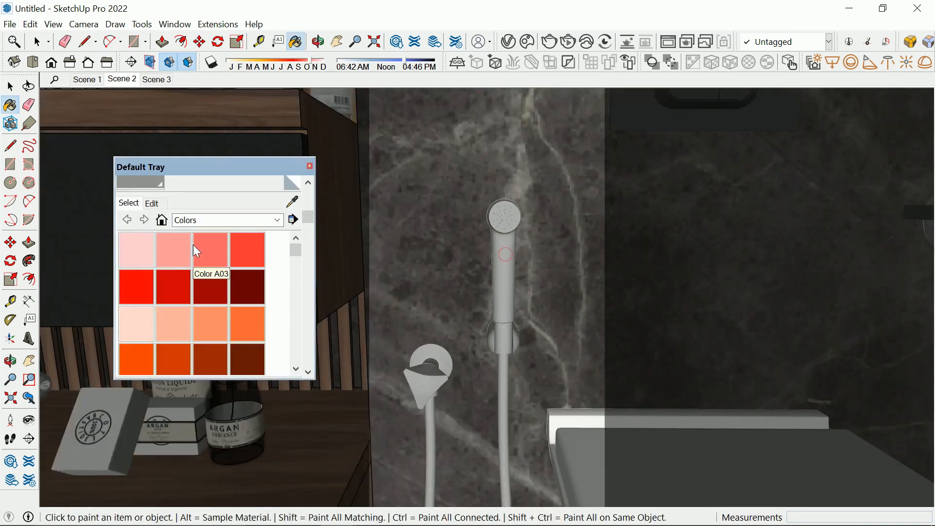
click(507, 42)
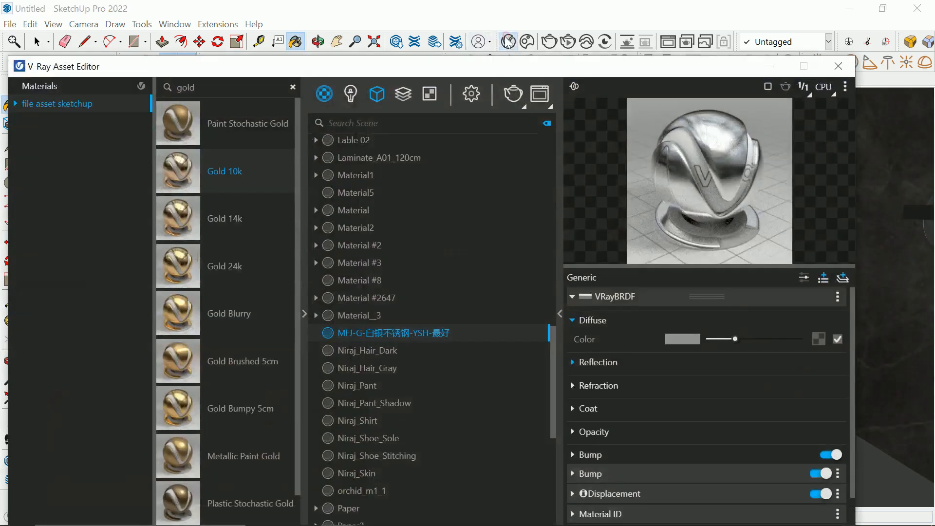
Set the hand shower metal's reflection glossiness to 0.85.
click(648, 366)
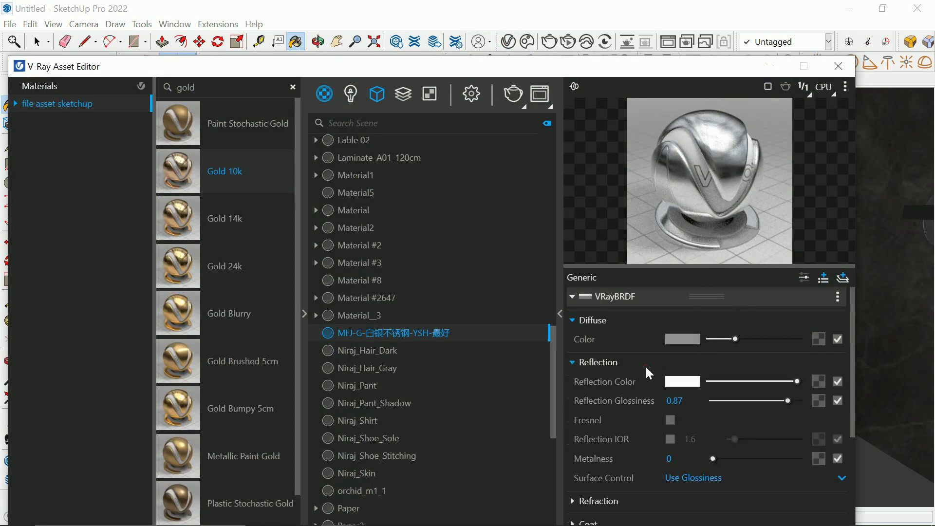
text(0.8)
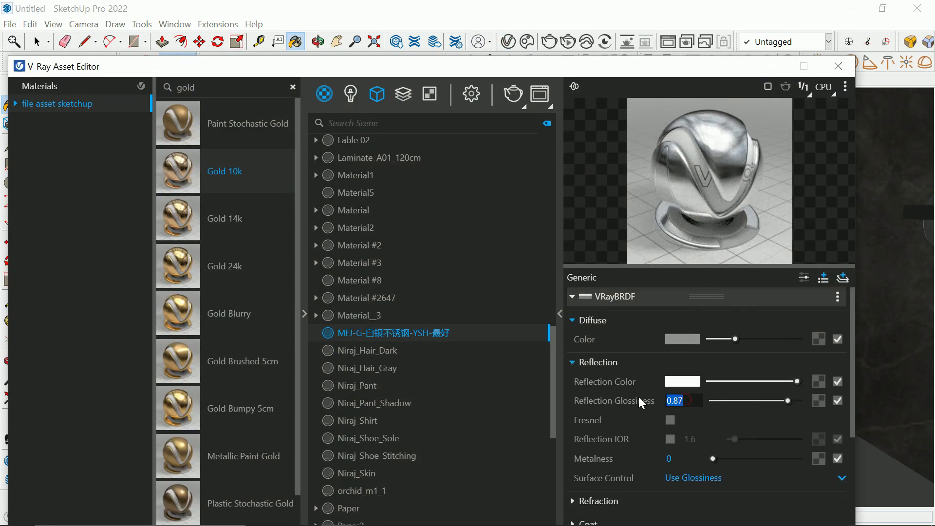
text(5)
key(Return)
Check the refraction settings of the hand shower metal.
scroll(630, 366, down, 3)
click(615, 422)
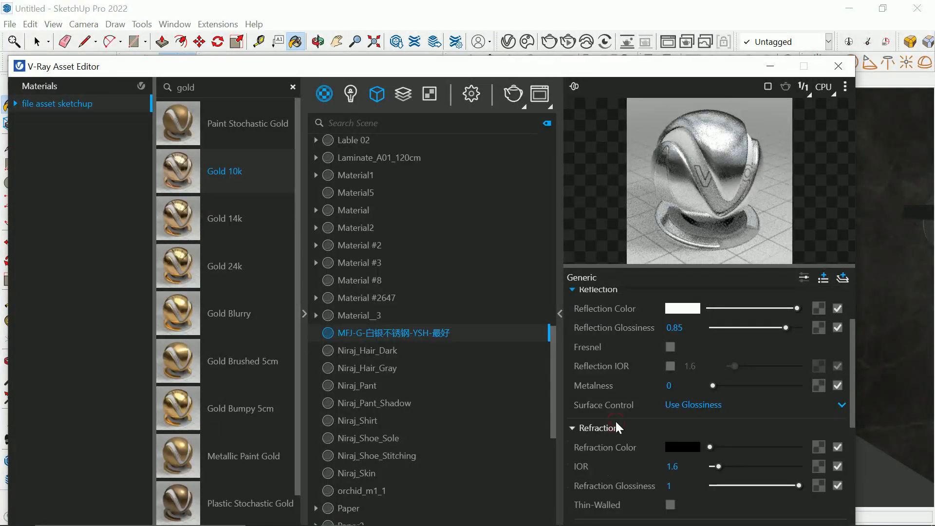
scroll(724, 497, down, 3)
scroll(711, 477, up, 3)
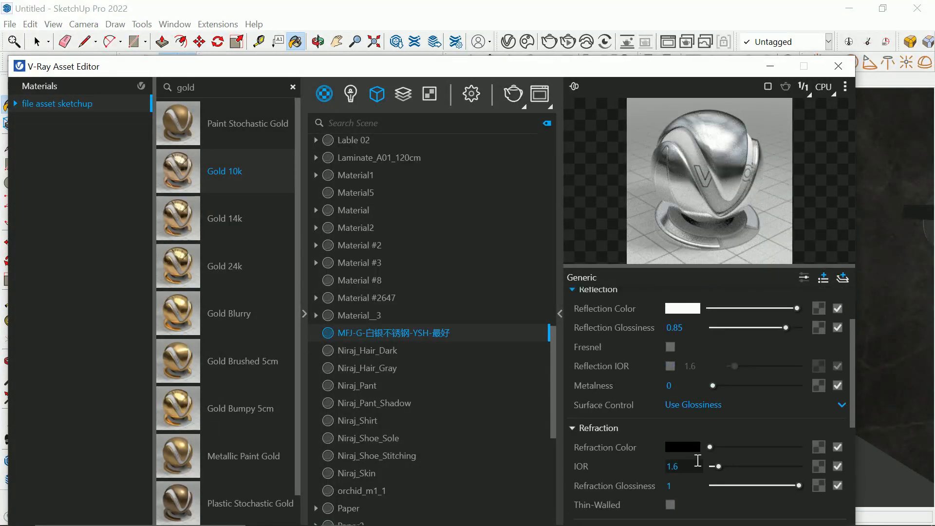
Look over the remaining refraction and reflection settings of the hand shower metal and minimize the Asset Editor.
scroll(710, 468, down, 2)
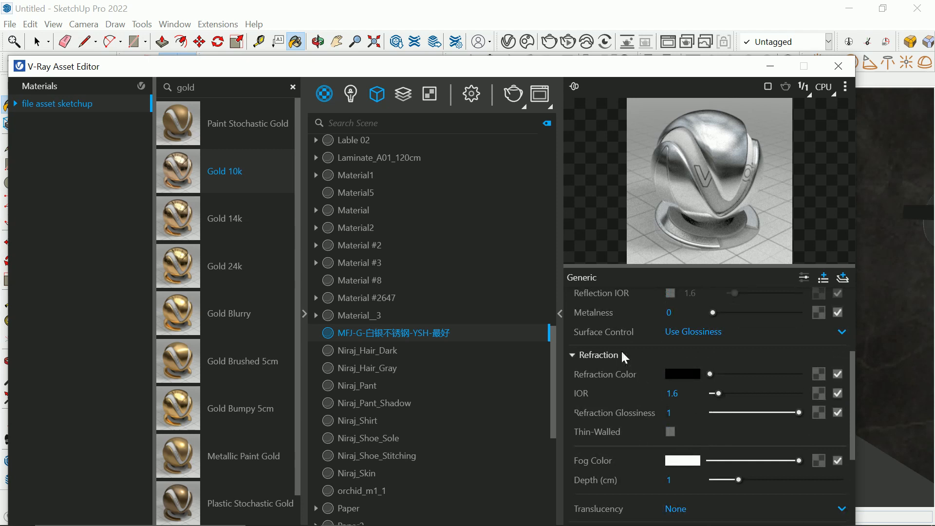
click(621, 355)
scroll(635, 373, up, 3)
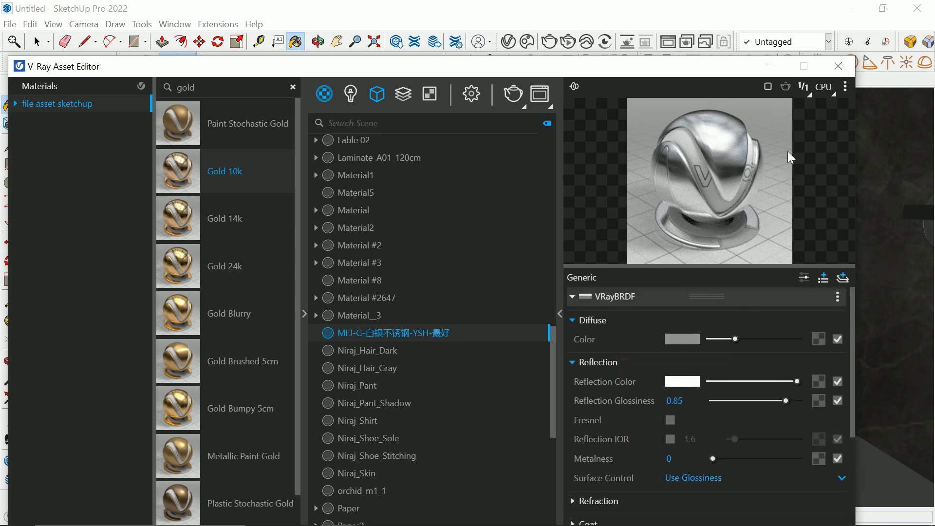
click(778, 67)
Sample the toilet lid's material Dura_cap and set its V-Ray reflection glossiness to 0.85.
click(292, 318)
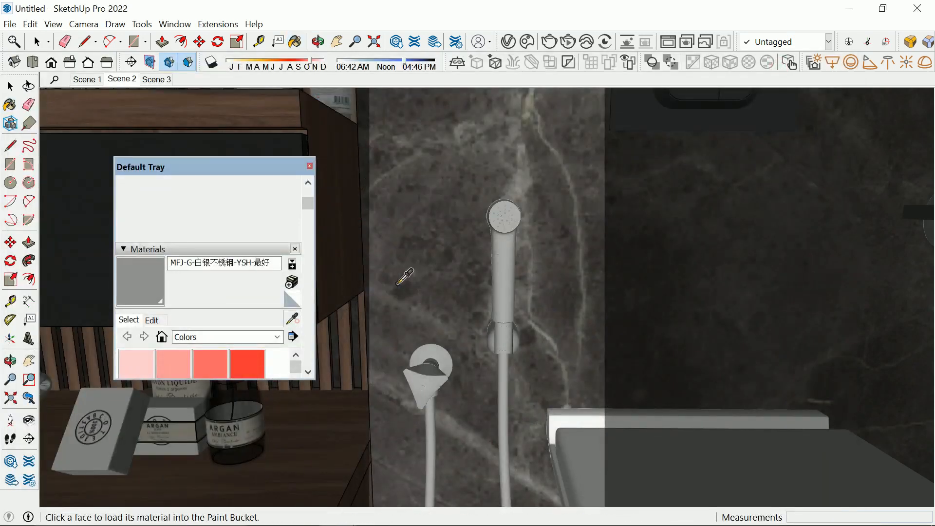
click(586, 382)
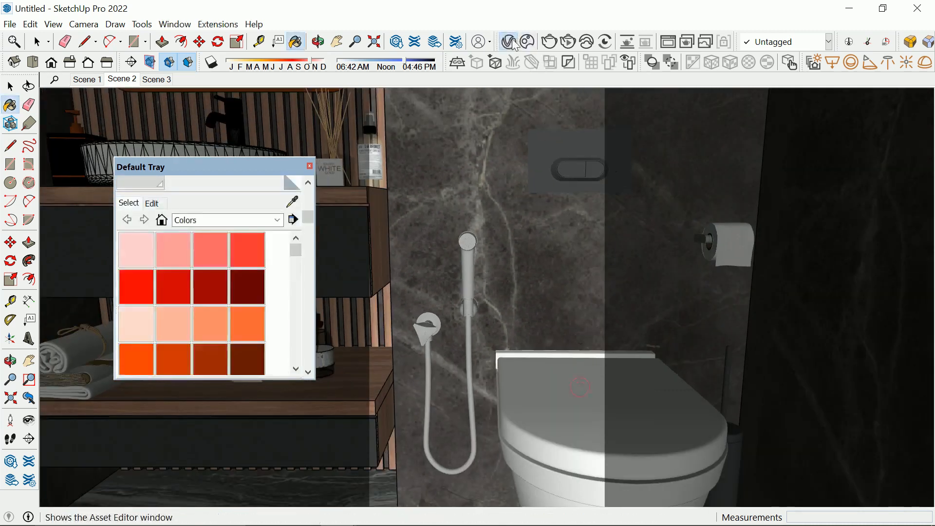
click(513, 43)
click(598, 362)
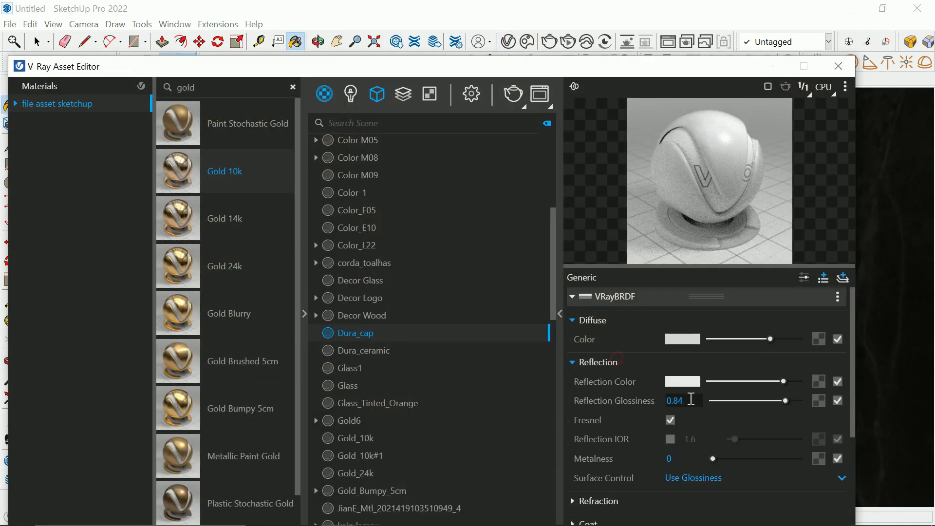
text(0.85)
key(Return)
click(770, 66)
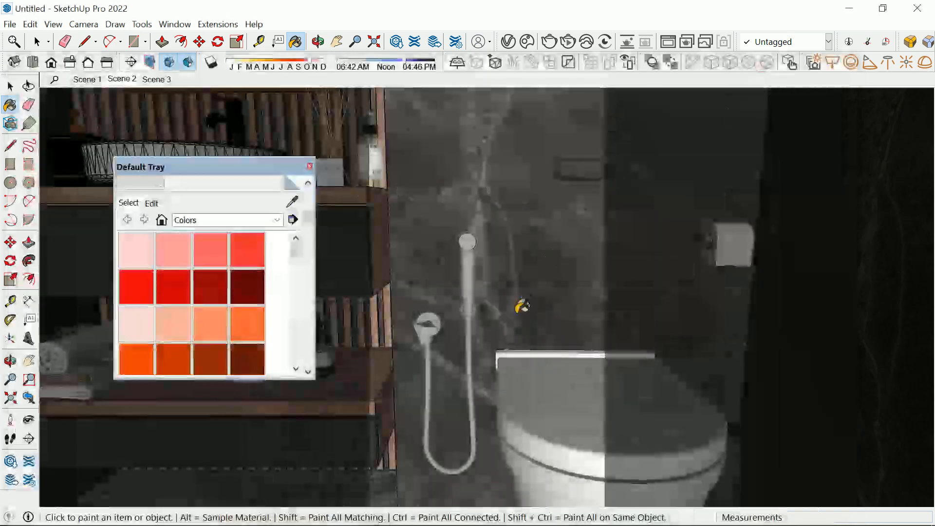
Sample the marble floor's material Color M05 and show its reflection settings in the Asset Editor.
scroll(519, 315, down, 3)
click(293, 201)
middle_drag(467, 370, 466, 404)
click(465, 404)
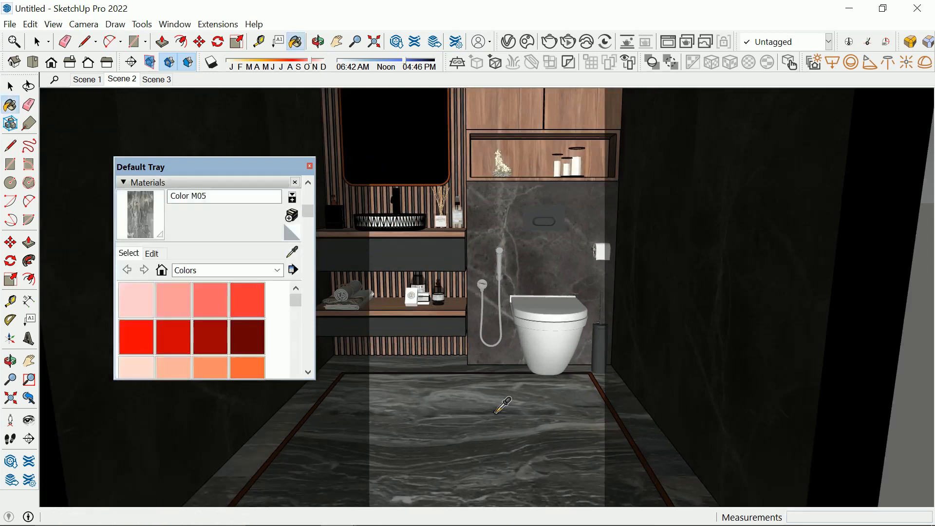
click(508, 42)
click(652, 364)
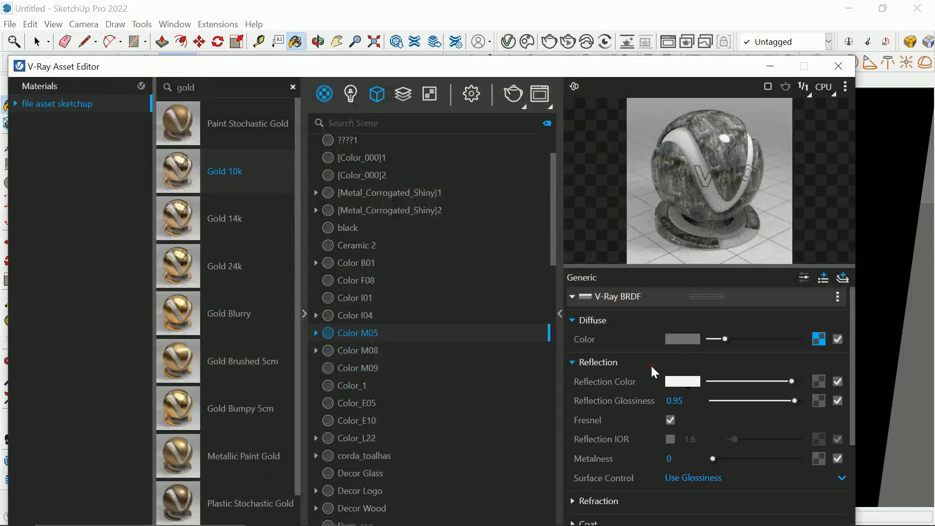
Brighten the marble floor material's reflection color slightly and set its reflection glossiness to 0.9.
click(794, 381)
click(677, 401)
text(0.9)
key(Return)
click(770, 66)
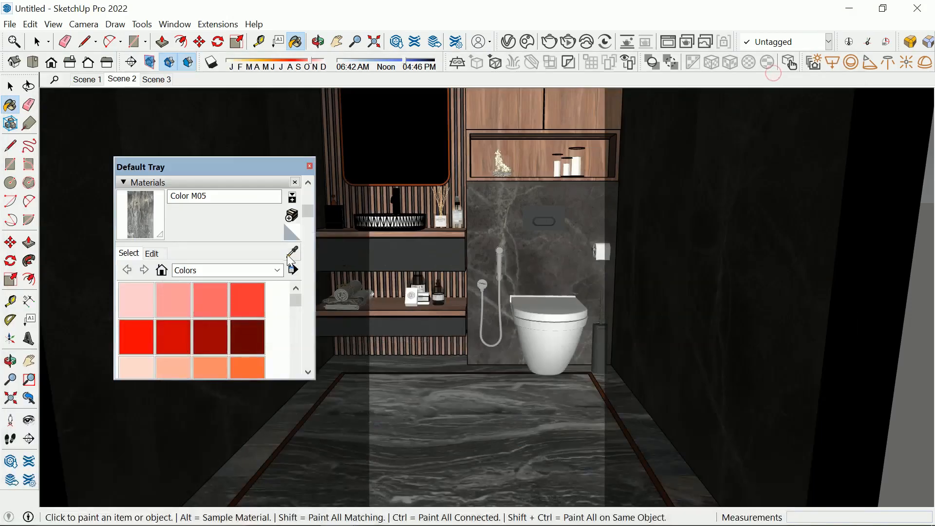
Sample the brown trim strip in the floor and show its Gold_10k material in the Asset Editor.
scroll(567, 382, up, 5)
click(627, 383)
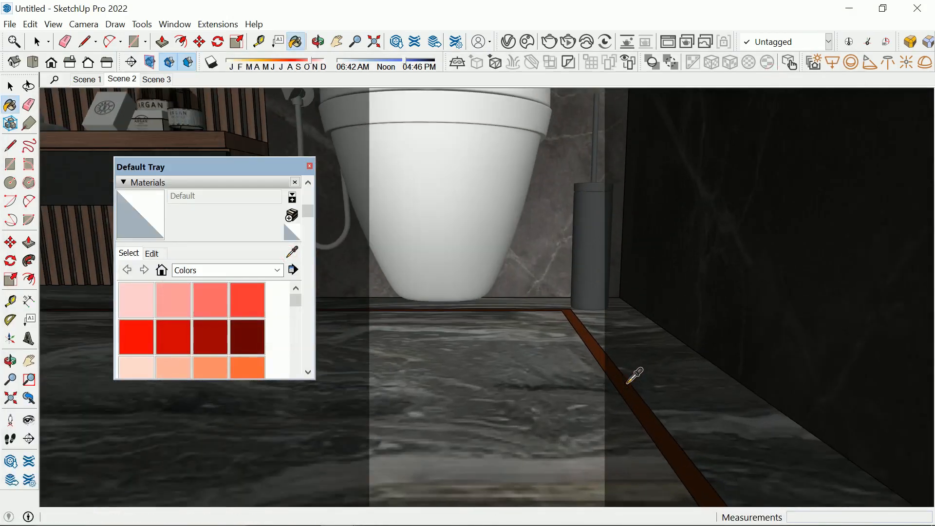
middle_drag(633, 375, 586, 392)
click(580, 400)
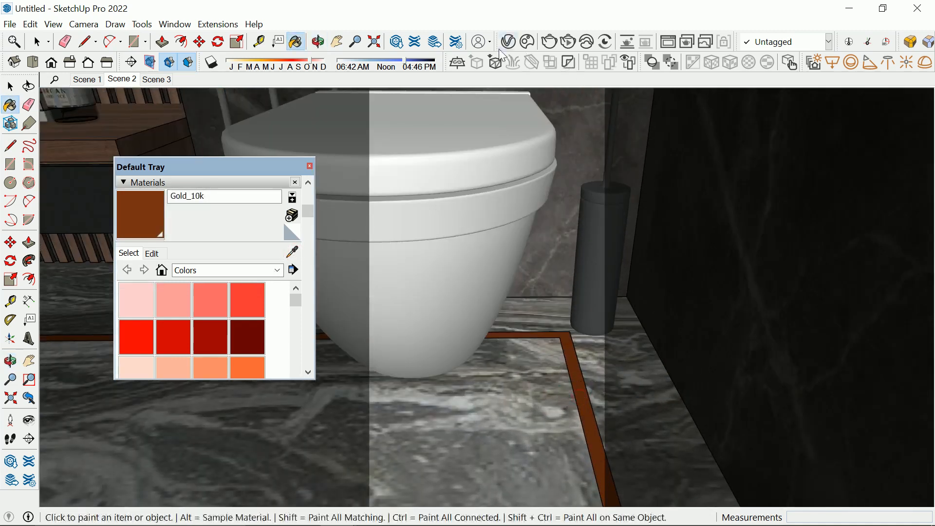
click(508, 42)
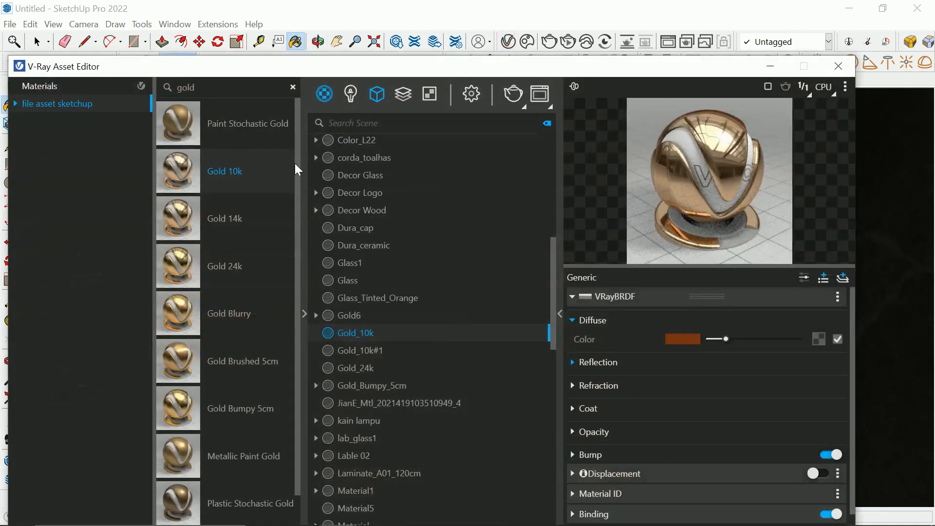
Add the Gold 10k material from the V-Ray library to the scene and minimize the Asset Editor.
right_click(224, 180)
click(253, 184)
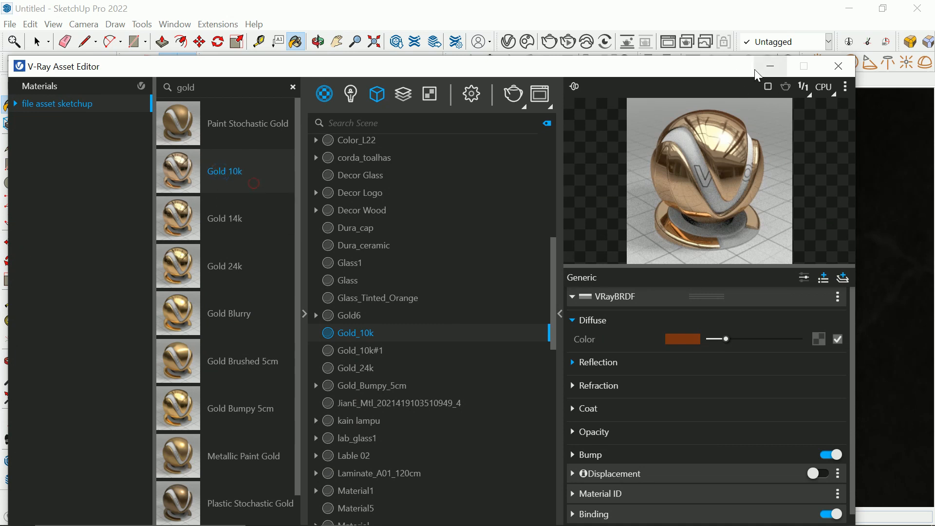
click(770, 67)
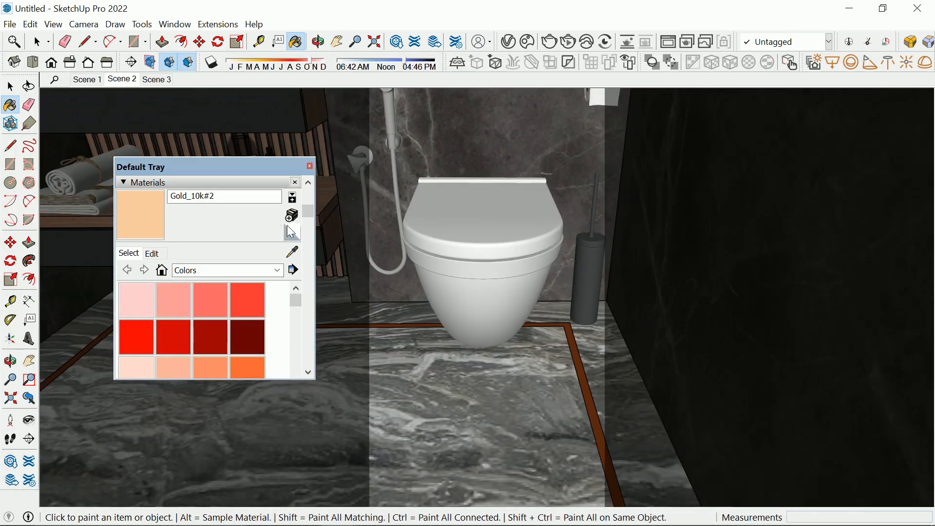
Sample the toilet brush holder's material plastik and set its reflection glossiness to 0.75.
click(292, 252)
click(587, 260)
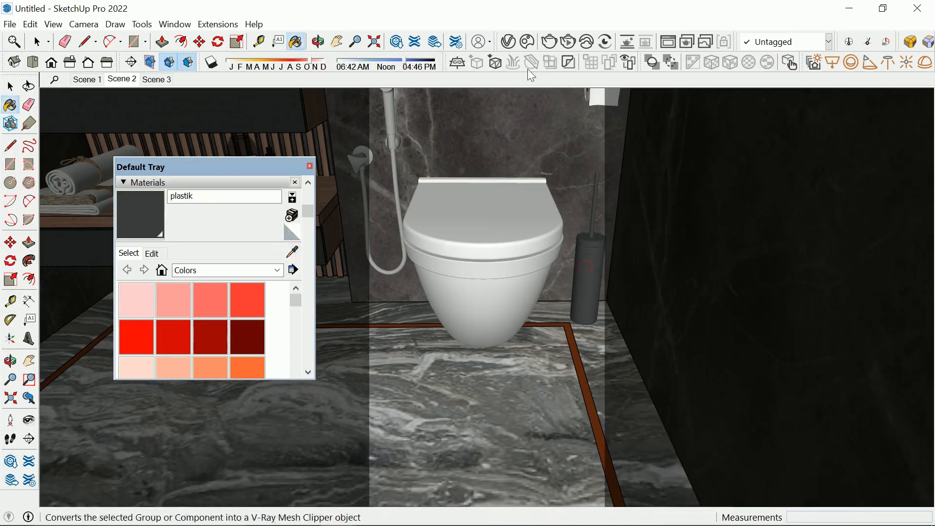
click(509, 43)
click(598, 363)
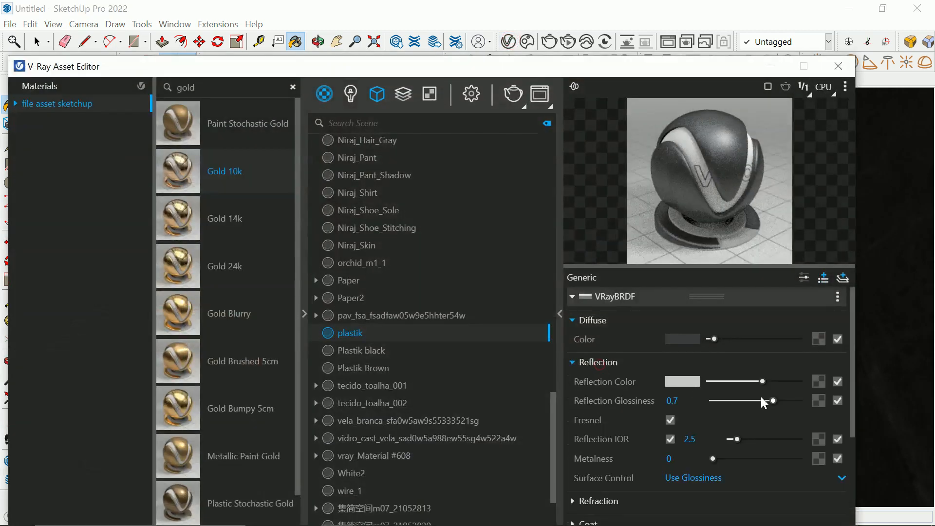
click(675, 400)
text(0.75)
key(Return)
click(831, 61)
Select the pendant lamp hanging beside the mirror to examine it.
scroll(608, 385, down, 5)
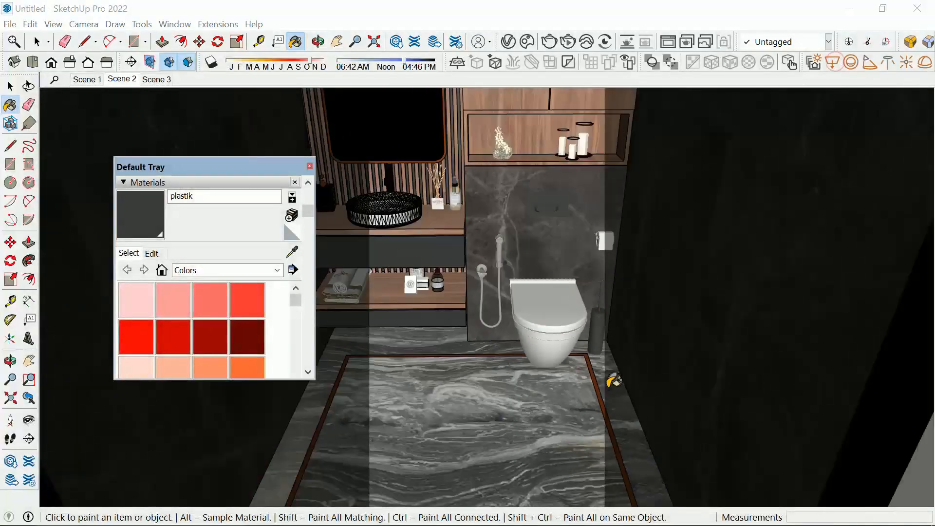
scroll(602, 397, down, 5)
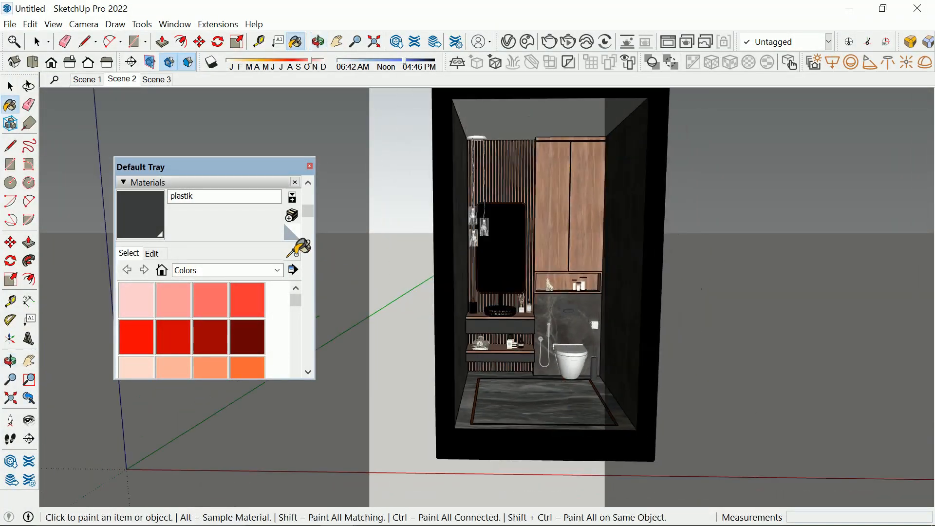
click(292, 252)
middle_drag(511, 219, 525, 200)
scroll(487, 180, up, 4)
key(space)
click(480, 165)
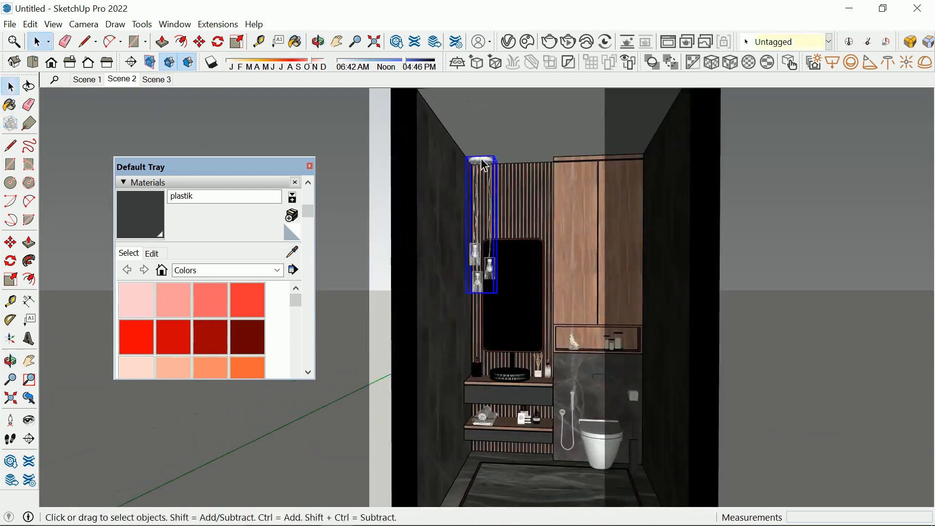
scroll(481, 168, up, 2)
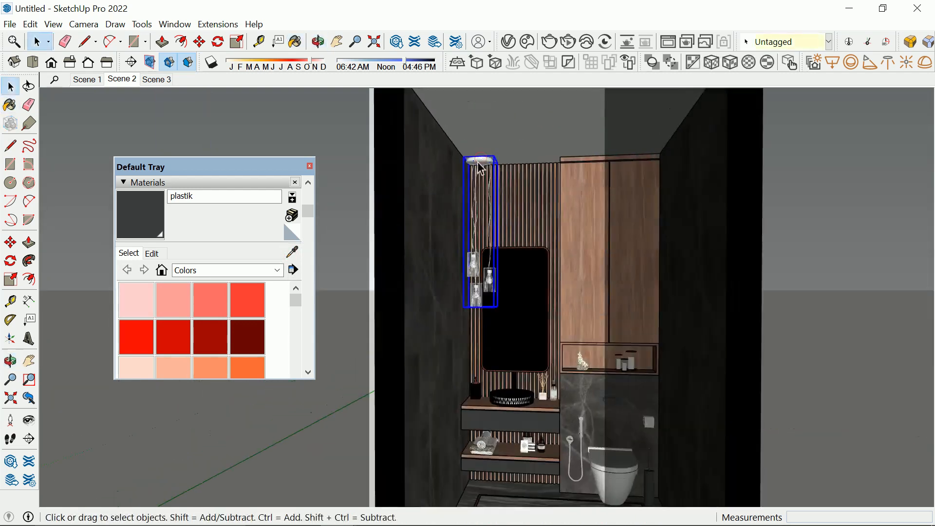
Open the Chaos Cosmos Browser and look through the Accessories models.
click(528, 42)
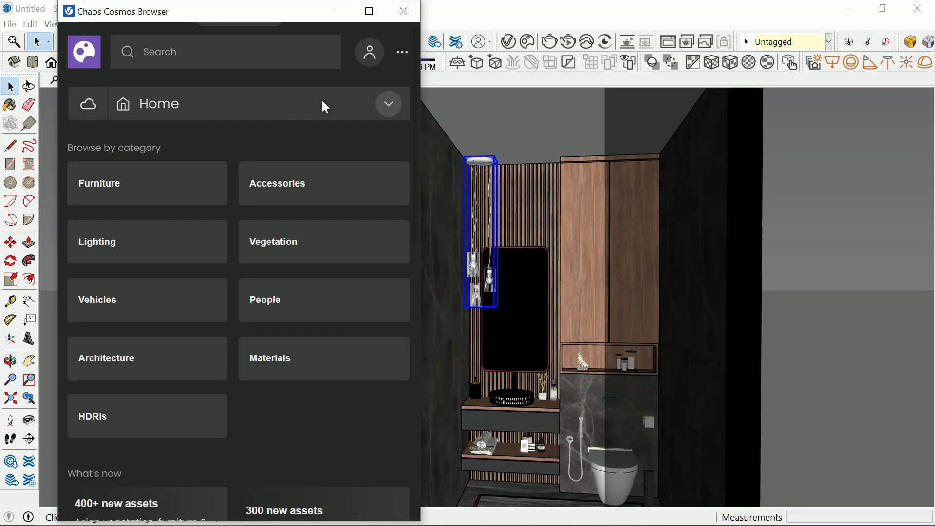
click(322, 191)
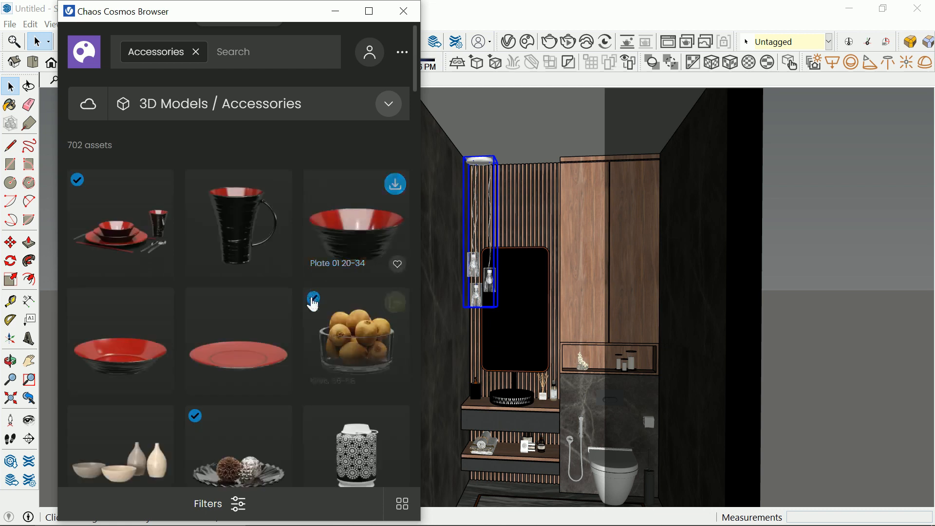
scroll(312, 304, down, 5)
scroll(311, 305, down, 5)
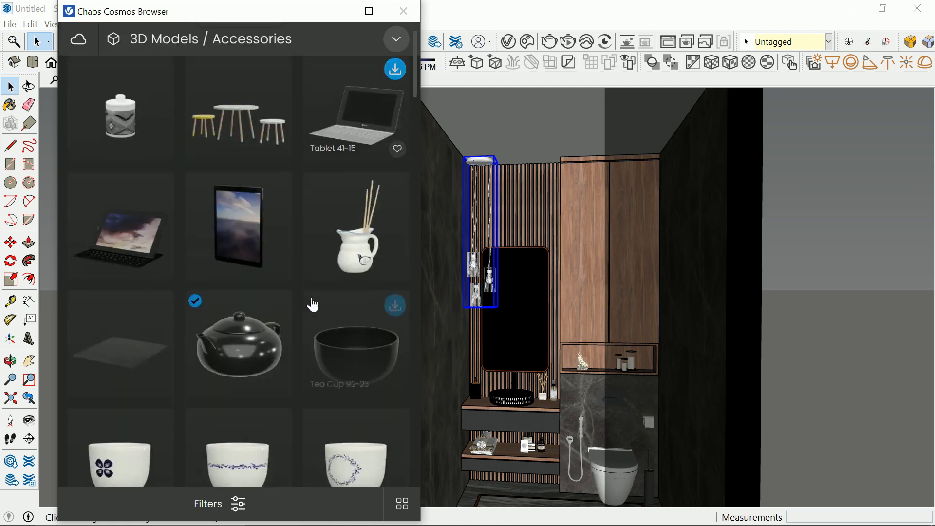
Browse the Lighting category of the Cosmos 3D models for the pendant lamp used beside the mirror.
click(397, 39)
scroll(248, 379, down, 2)
click(177, 359)
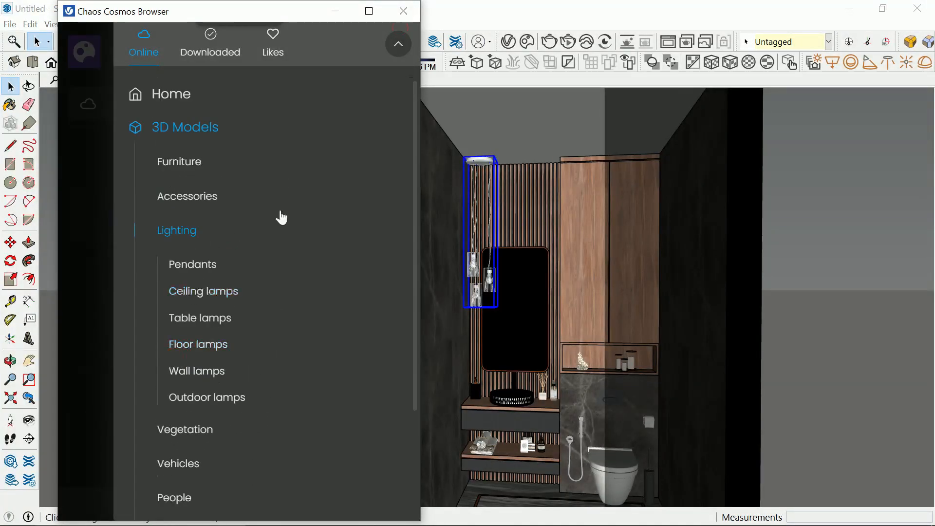
click(397, 45)
scroll(288, 372, down, 3)
scroll(288, 386, down, 10)
scroll(288, 385, down, 8)
scroll(266, 347, down, 5)
scroll(266, 347, down, 8)
scroll(266, 347, down, 8)
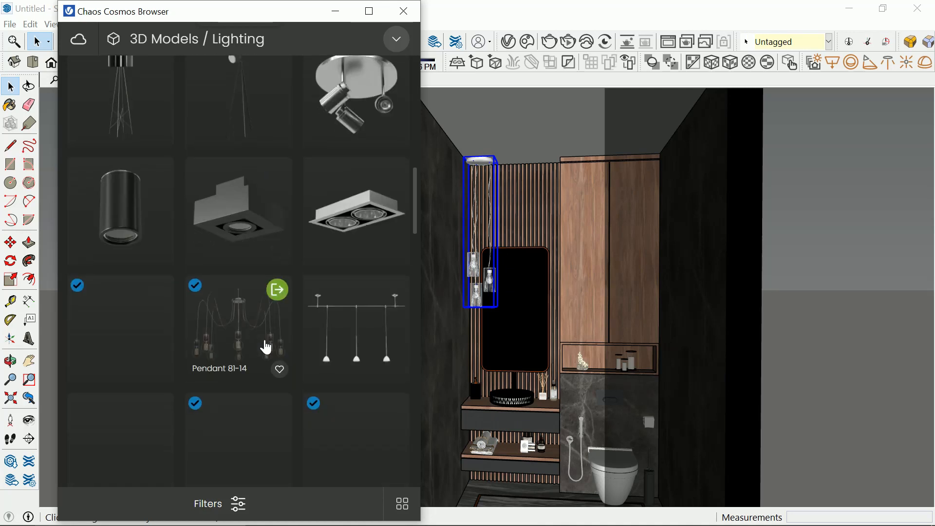
scroll(266, 347, down, 2)
scroll(267, 346, down, 5)
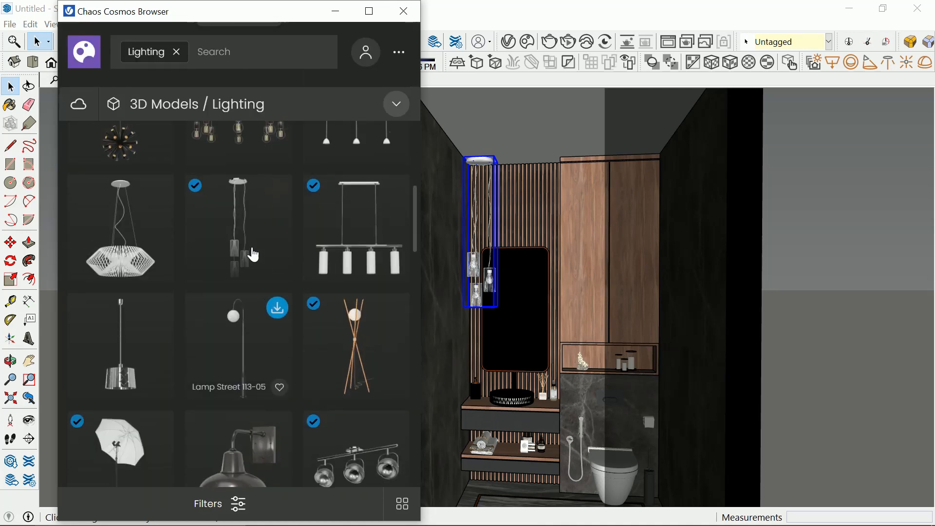
Try importing Pendant 35-41 from the Cosmos library, cancel its placement and minimize the browser.
click(276, 190)
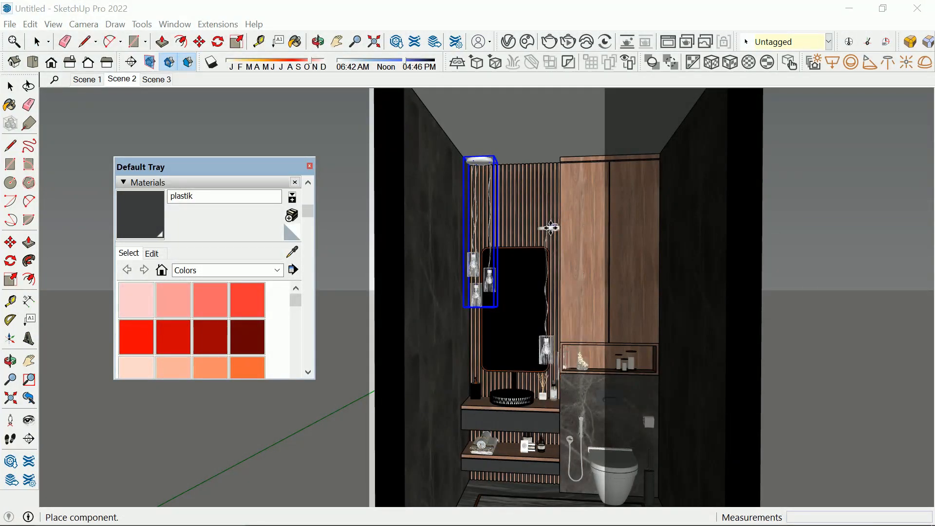
click(16, 86)
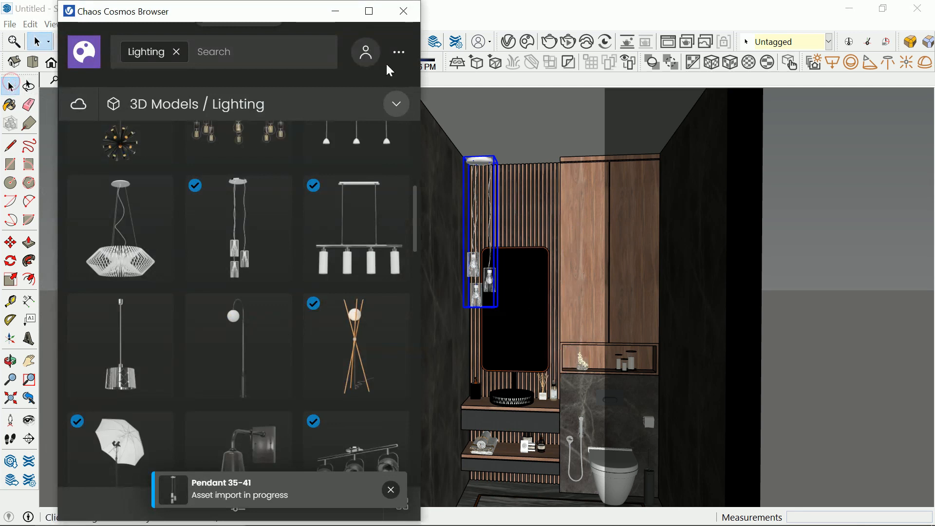
click(341, 12)
Restore the Scene 2 camera view with the Default Tray closed and the pendant lamp deselected.
click(116, 79)
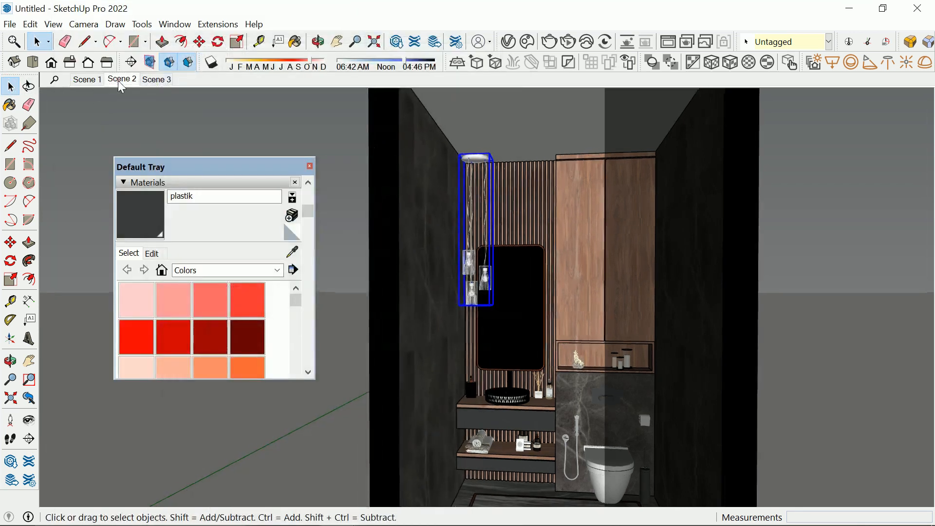
click(308, 166)
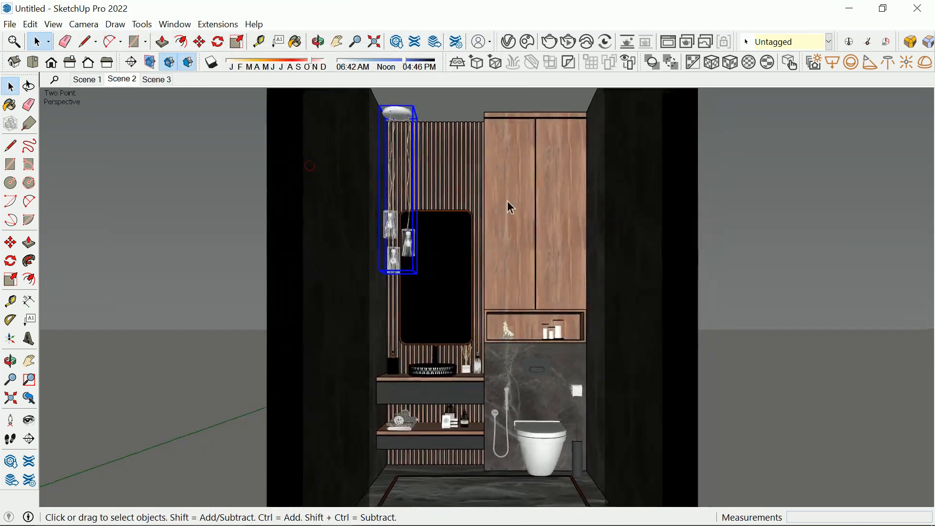
click(778, 199)
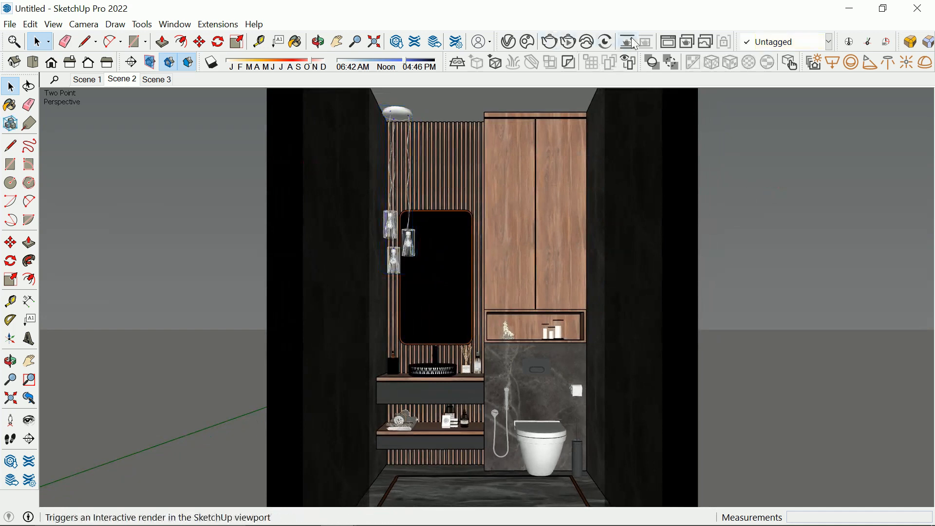
Show the V-Ray Frame Buffer and enable the V-Ray denoiser in the render settings.
click(666, 43)
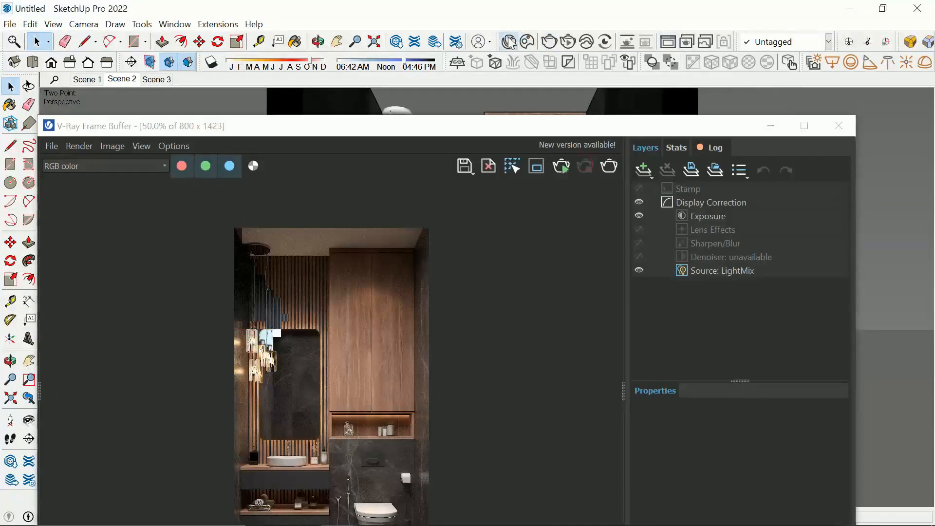
click(508, 41)
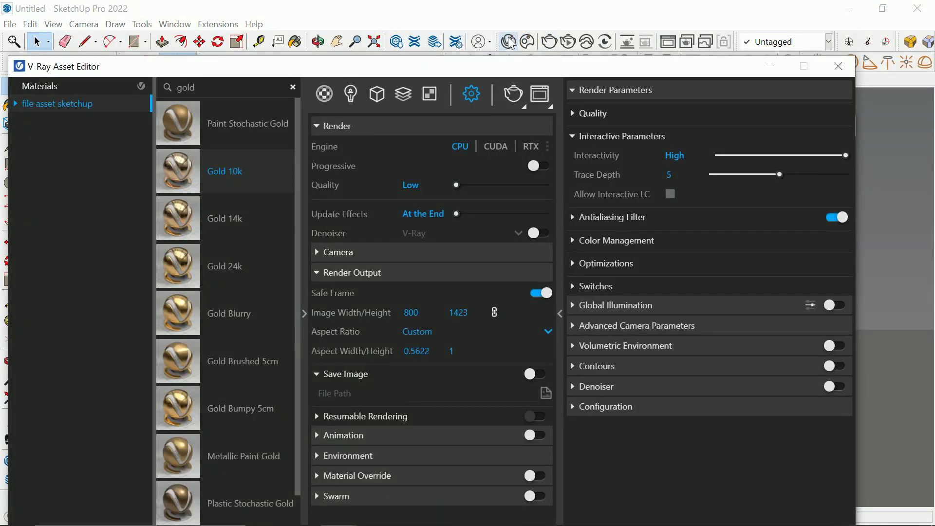
click(541, 234)
Enable global illumination with irradiance map primary rays and light cache secondary rays, and review their parameters.
click(630, 305)
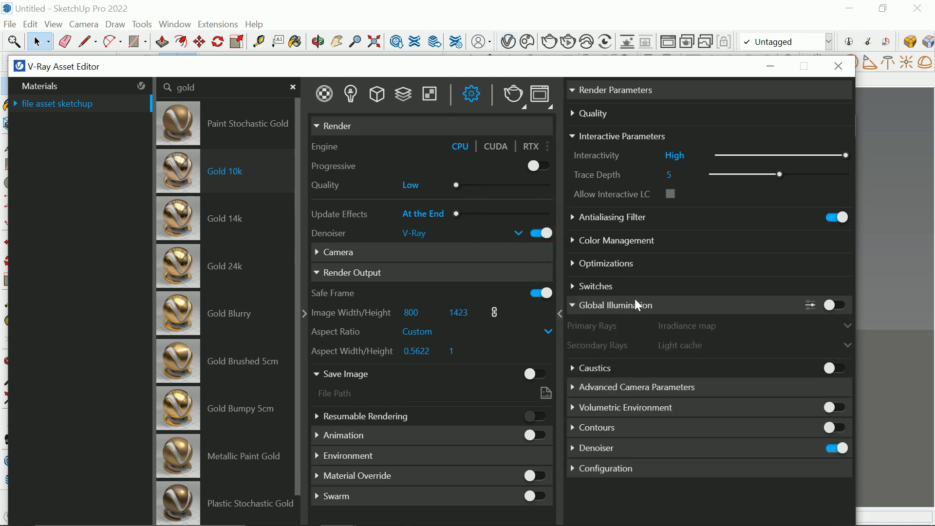
click(834, 305)
click(711, 326)
click(706, 343)
scroll(691, 366, down, 5)
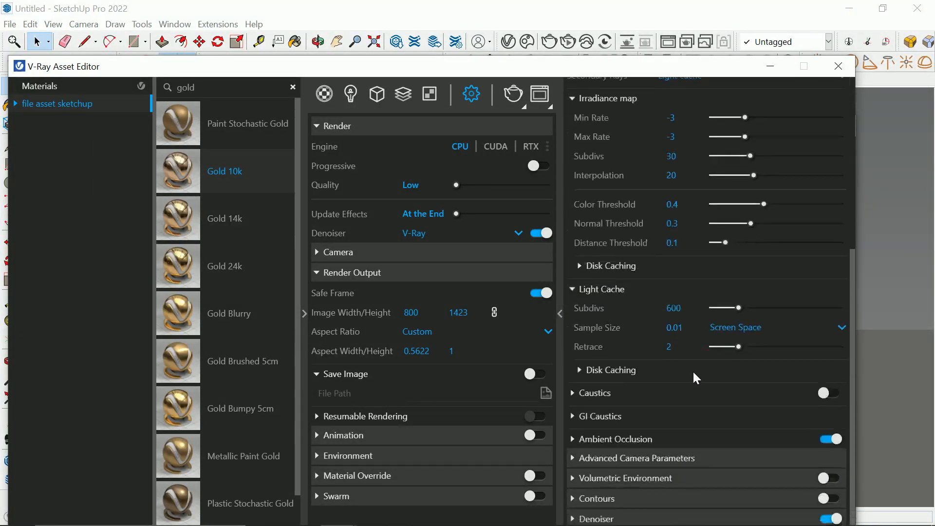
Set the camera's shutter speed to 150 in the advanced camera parameters and collapse that section.
click(661, 434)
click(661, 434)
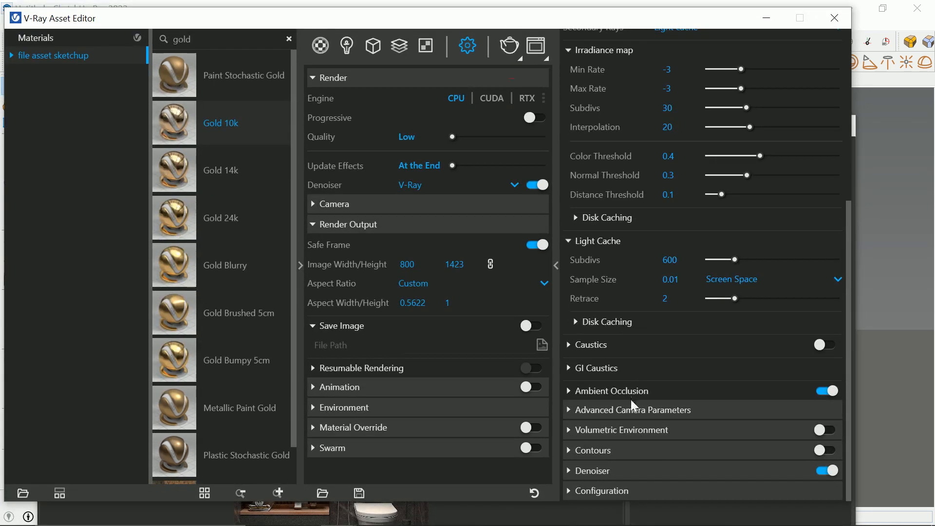
click(633, 411)
click(670, 468)
text(1)
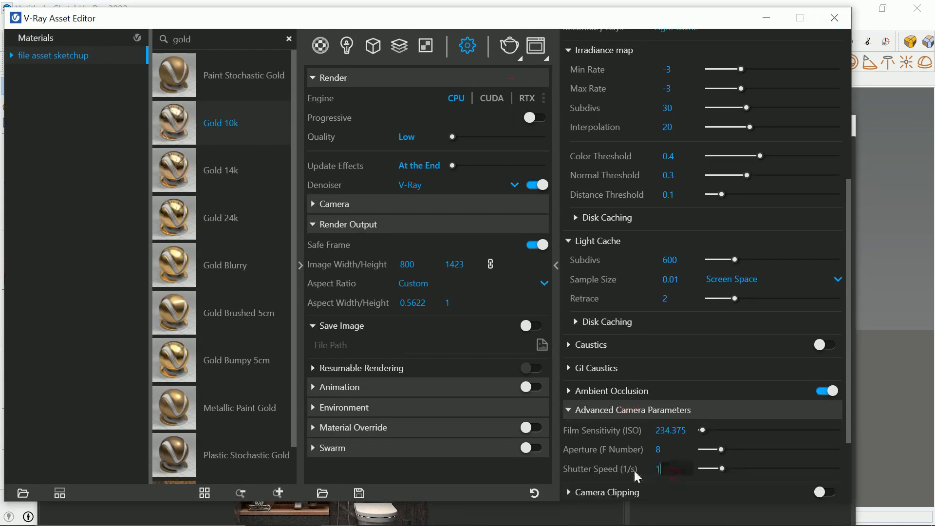
text(50)
key(Return)
scroll(650, 414, down, 3)
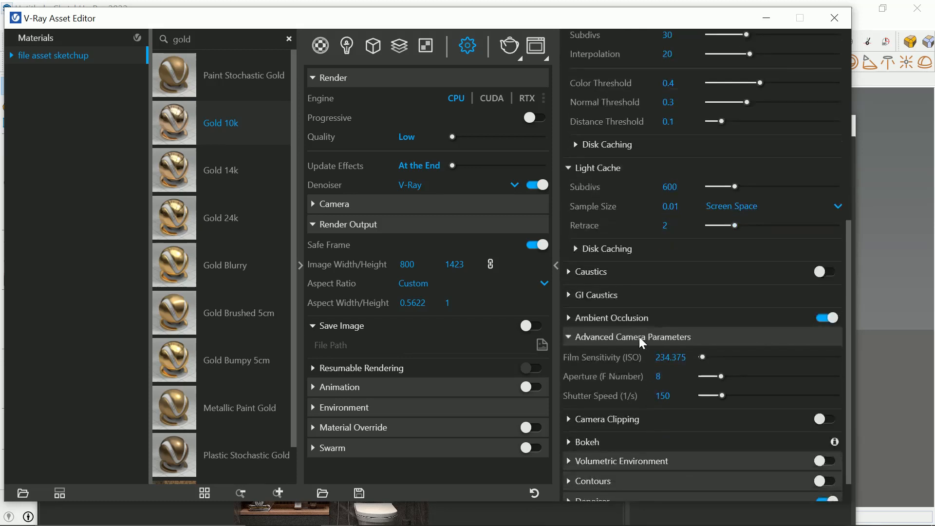
click(640, 337)
click(628, 411)
click(625, 337)
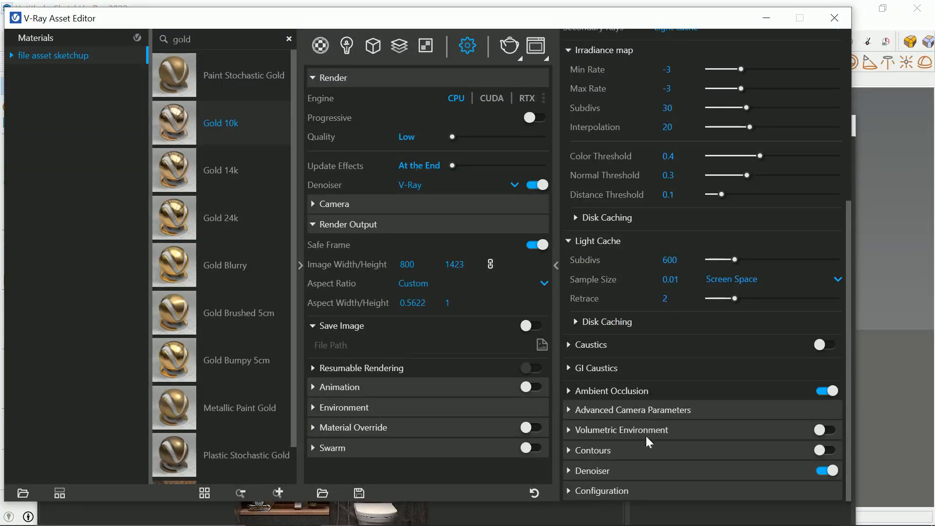
Set the V-Ray denoiser preset to Mild and collapse the render output settings.
click(825, 470)
click(825, 470)
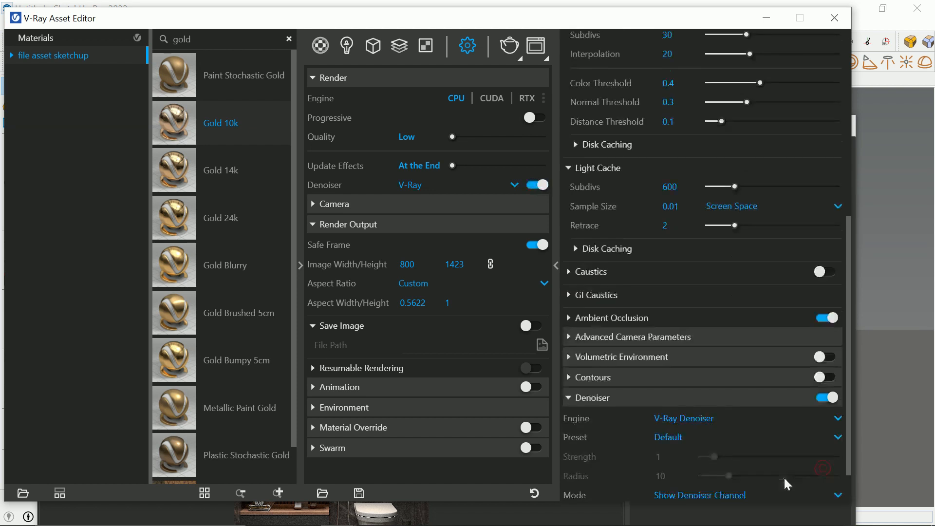
click(665, 436)
click(663, 366)
click(399, 224)
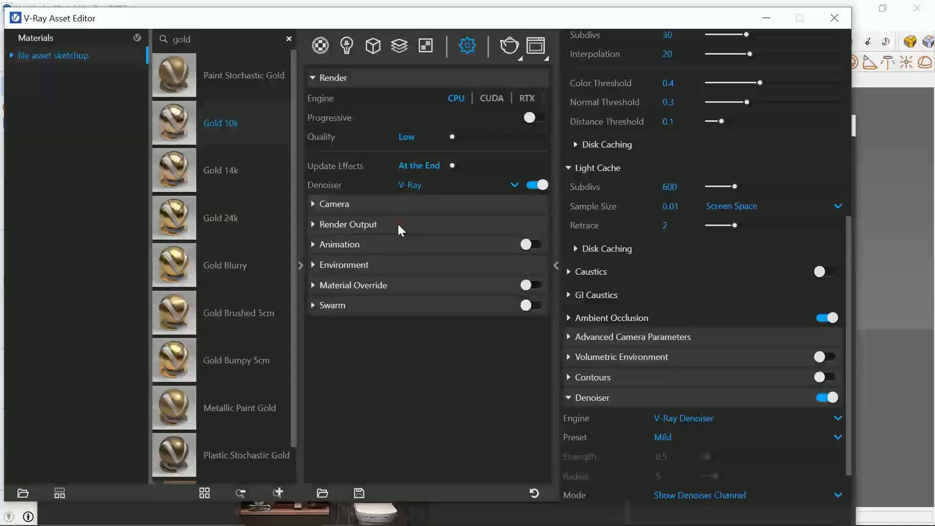
Turn off Use Object Material and Affect Light for the SectionPlane clipper, keeping Camera Rays Only enabled.
click(374, 46)
click(368, 144)
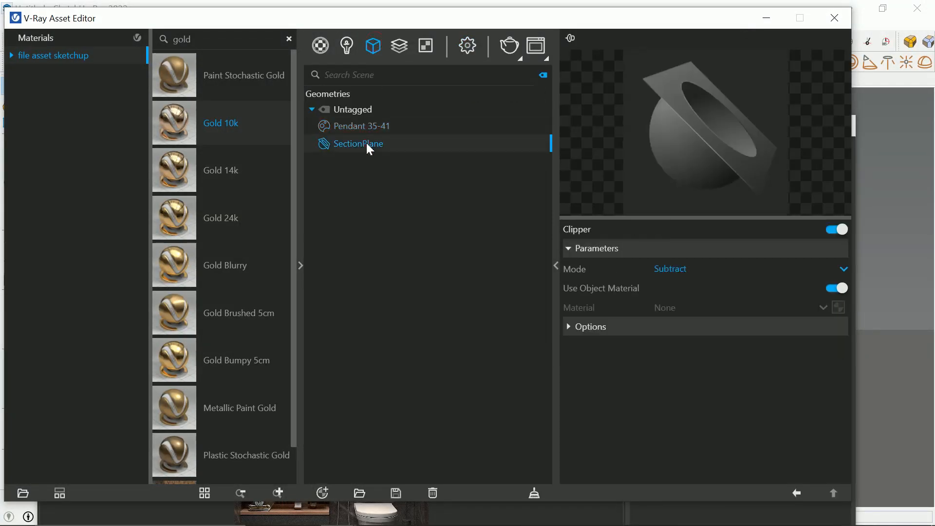
click(835, 288)
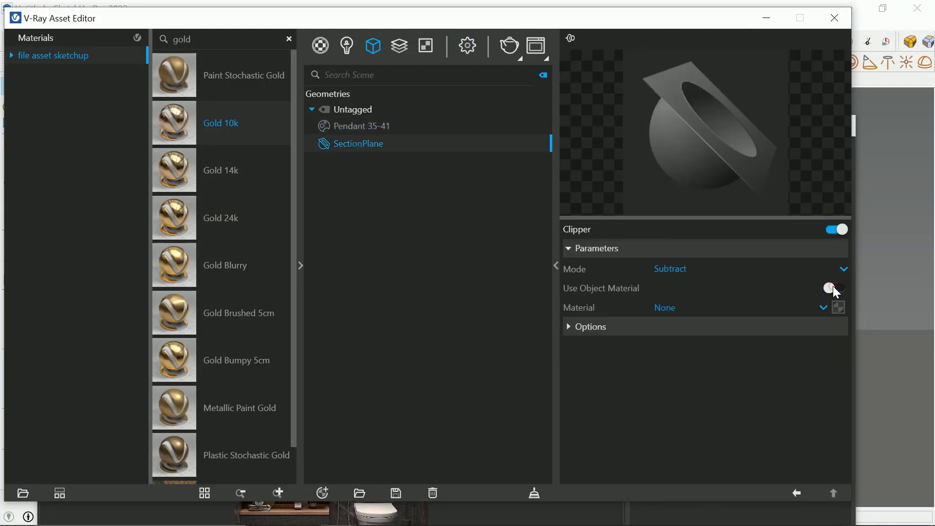
click(691, 327)
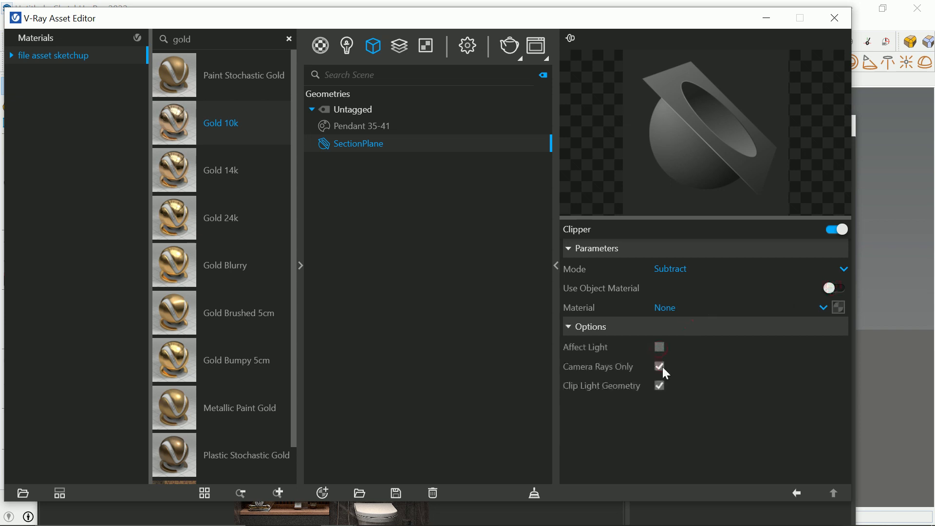
Review the SunLight's parameters and minimize the V-Ray Asset Editor.
click(345, 47)
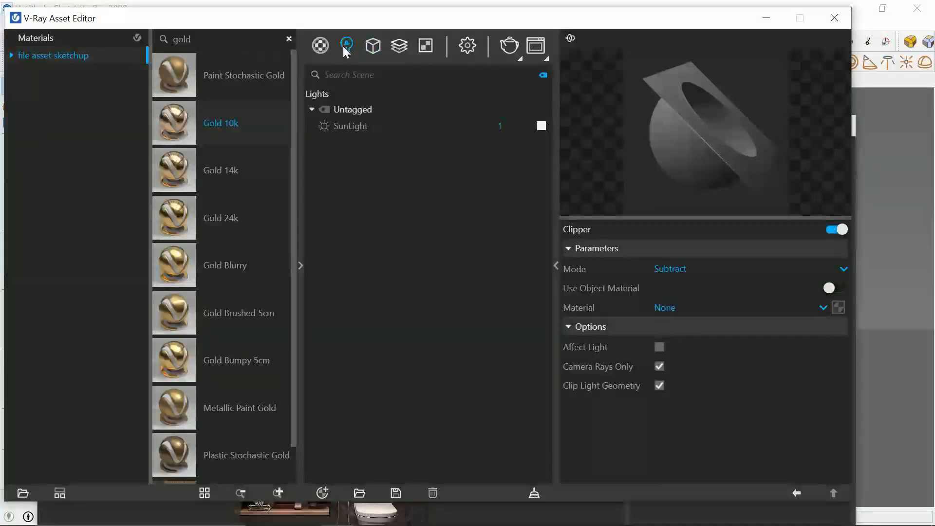
click(370, 127)
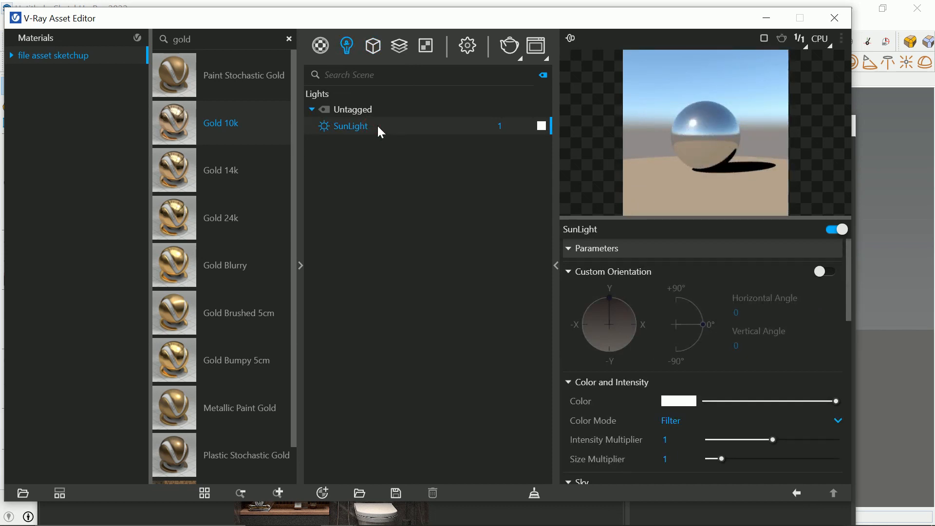
click(766, 18)
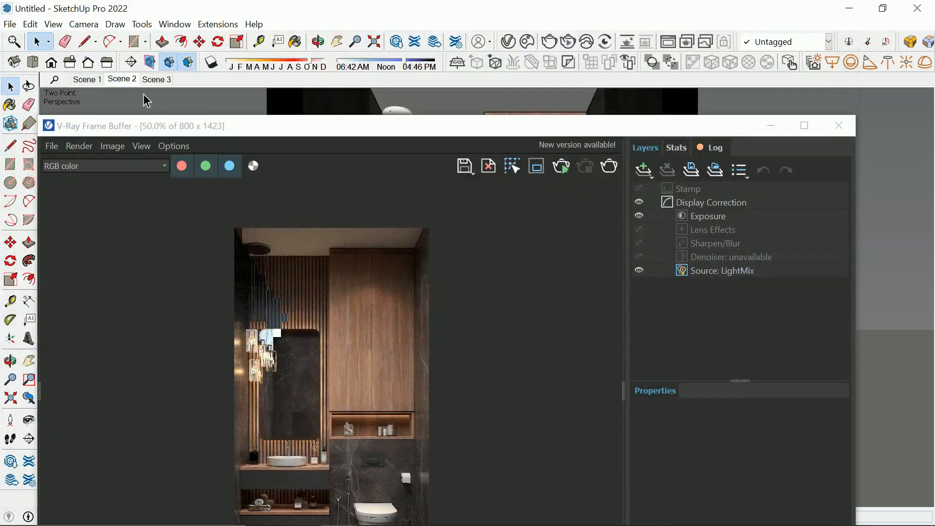
Start a test render of the Scene 2 view and minimize the frame buffer.
click(609, 165)
drag(582, 128, 647, 60)
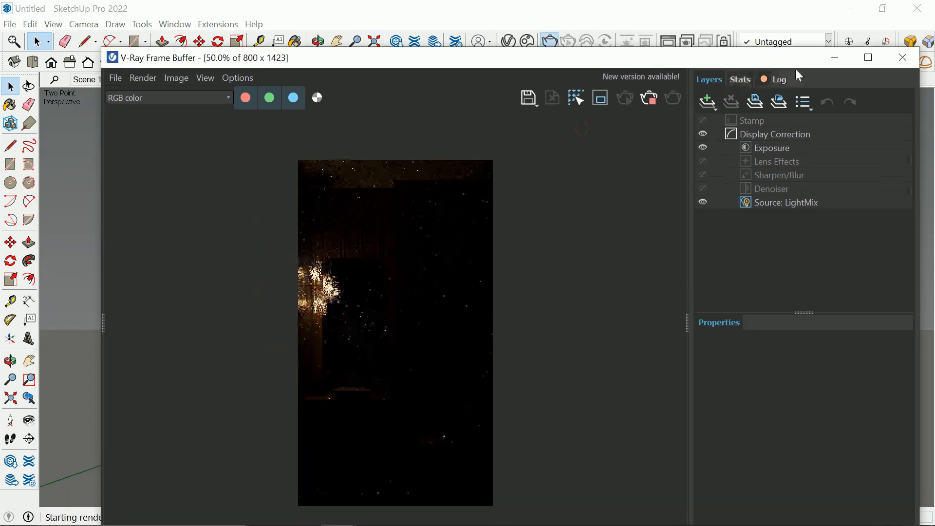
click(833, 58)
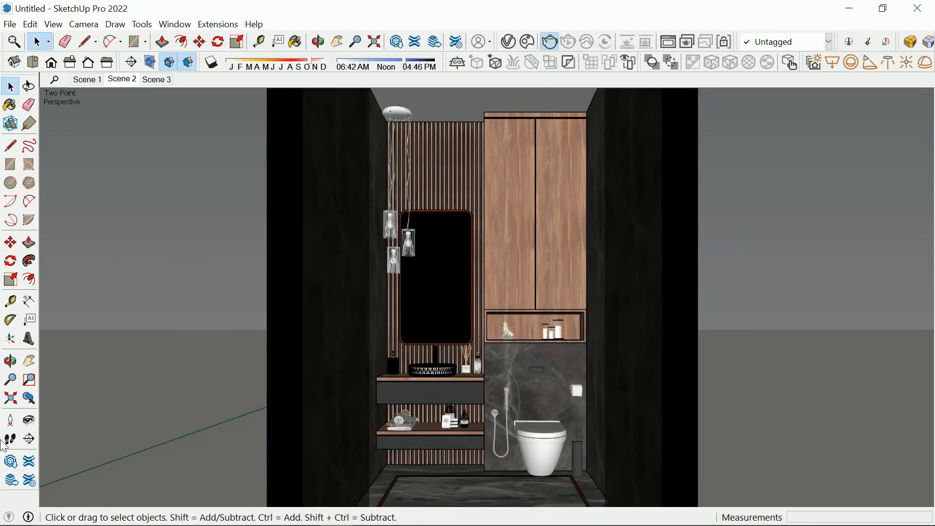
Look up at the bathroom ceiling and place a V-Ray rectangle light covering most of it.
click(29, 419)
drag(483, 347, 497, 253)
click(832, 62)
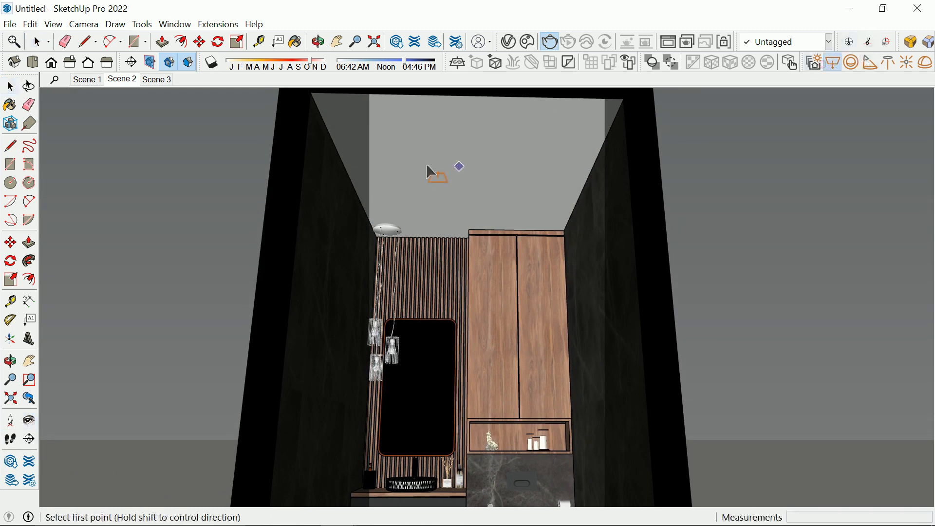
click(358, 119)
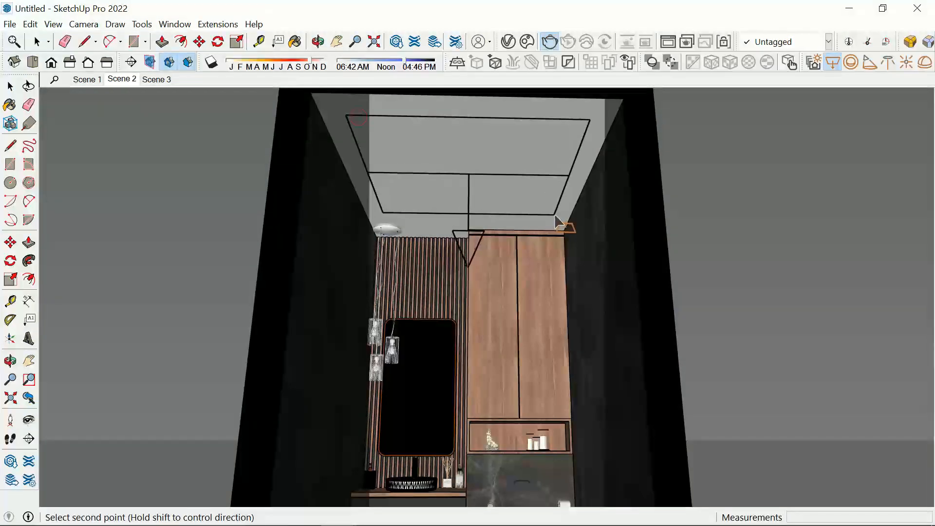
click(559, 217)
key(space)
click(572, 209)
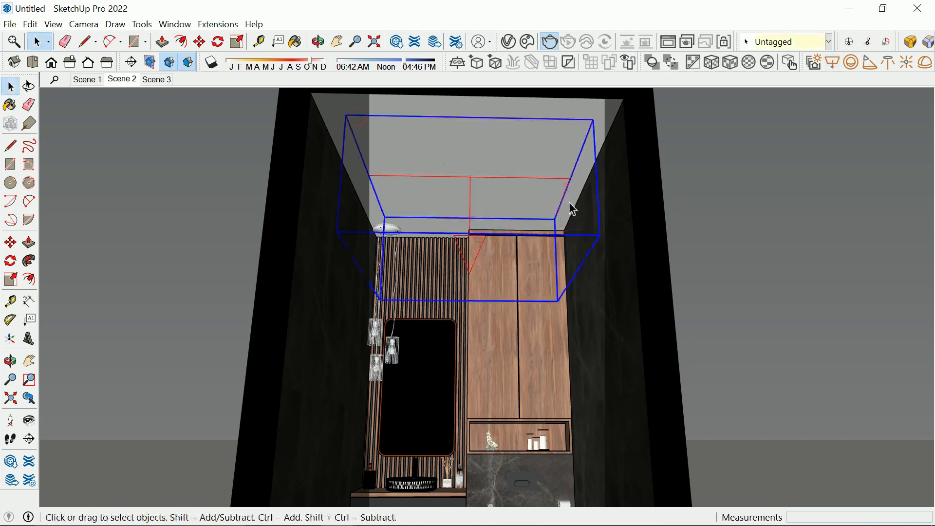
Move the rectangle light about 160 mm down from the ceiling.
middle_drag(572, 209, 605, 209)
key(m)
click(612, 209)
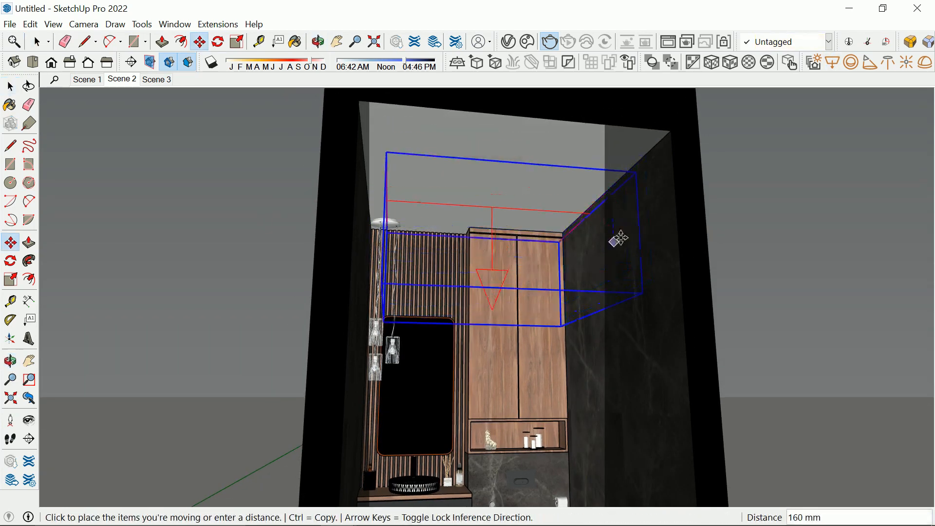
click(618, 240)
key(space)
middle_drag(619, 239, 584, 238)
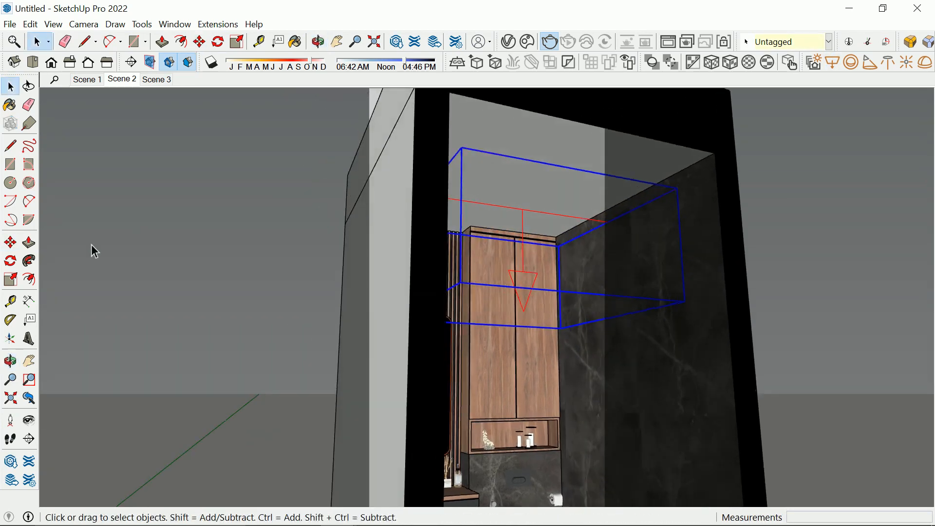
Rotate the rectangle light slightly to level it beneath the ceiling and return to the Scene 2 view.
click(11, 261)
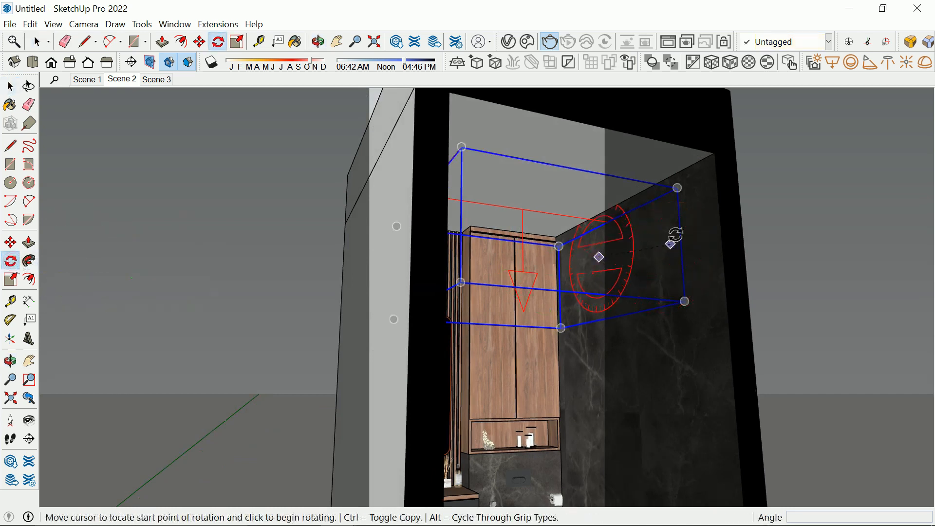
click(677, 233)
click(695, 232)
key(space)
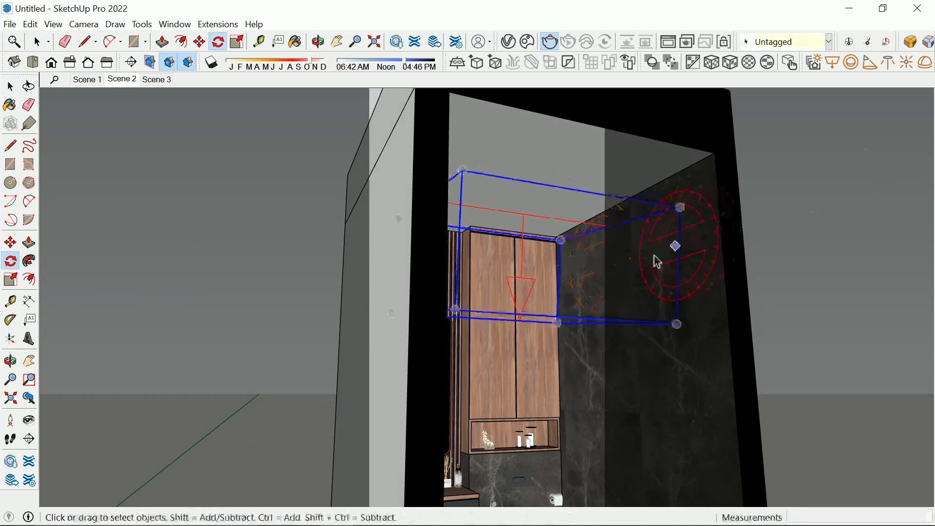
middle_drag(657, 261, 589, 261)
click(112, 80)
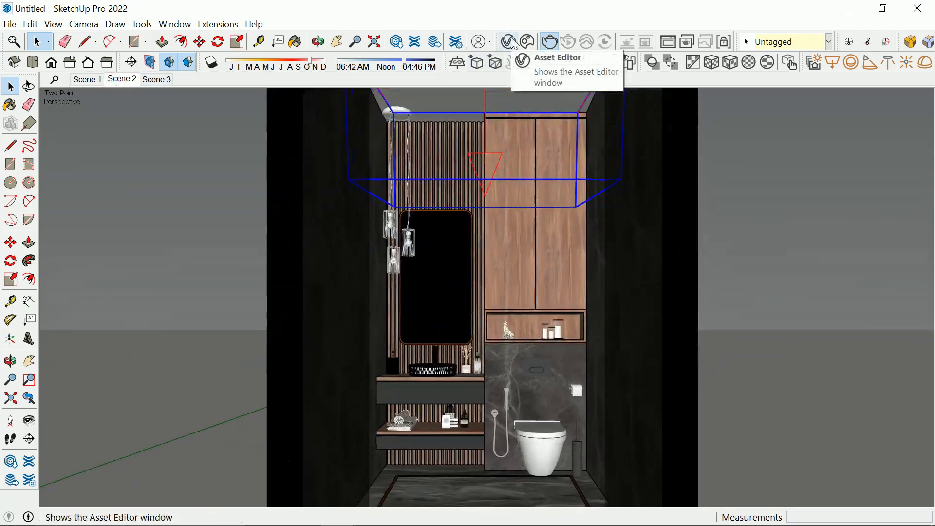
Set the rectangle light's intensity to 5 and its directionality to 0.3.
click(511, 42)
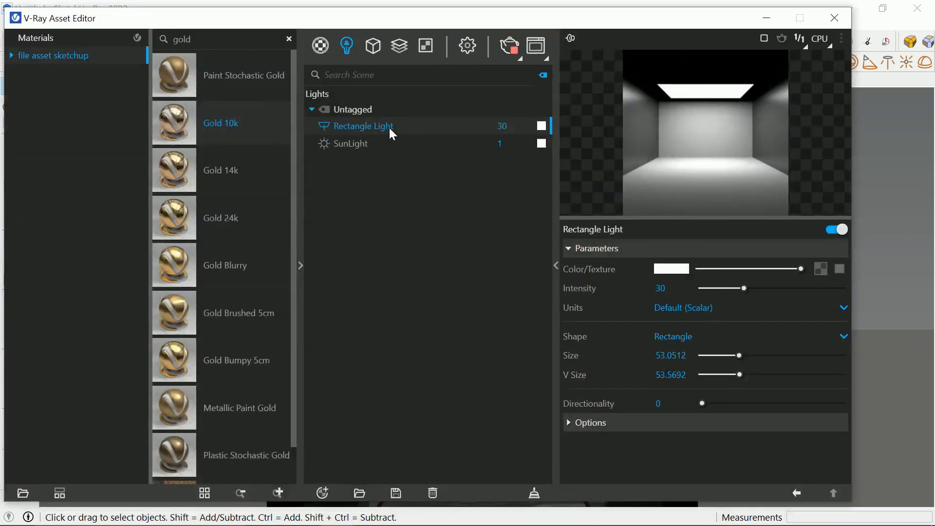
text(5)
key(Return)
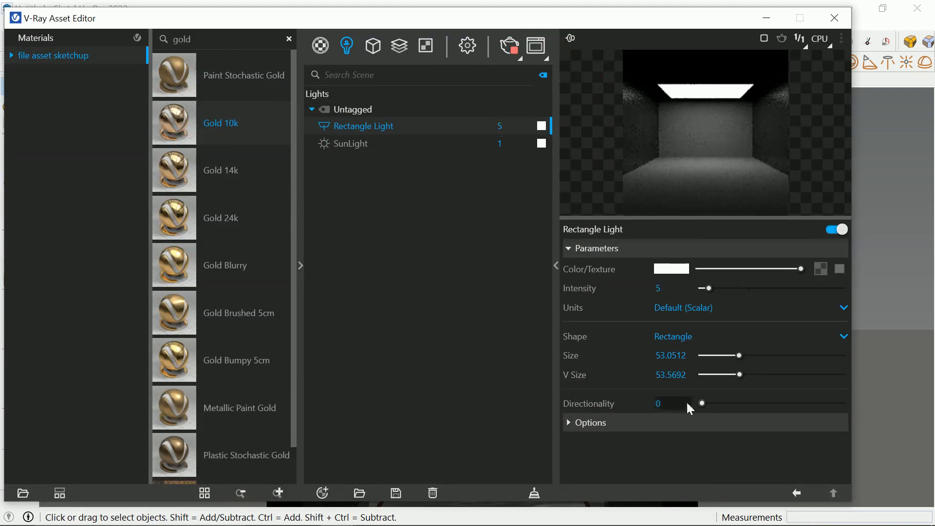
text(.3)
key(Return)
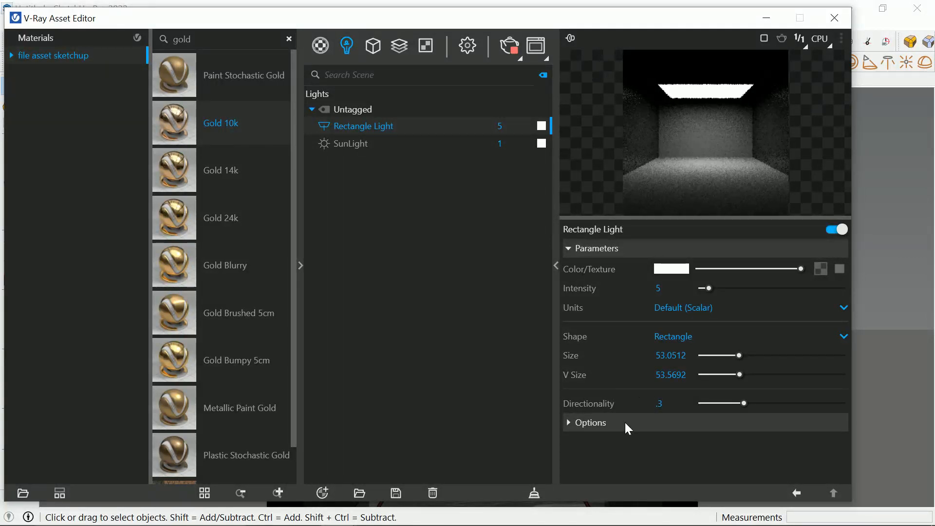
Make the rectangle light invisible and stop it affecting specular, reflections and atmospherics.
click(624, 422)
scroll(638, 422, down, 3)
click(657, 297)
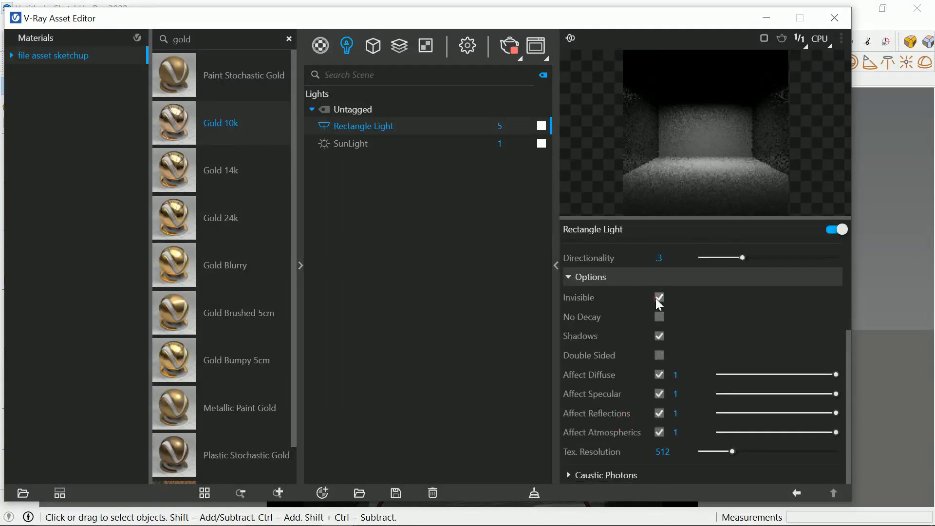
click(660, 413)
click(661, 394)
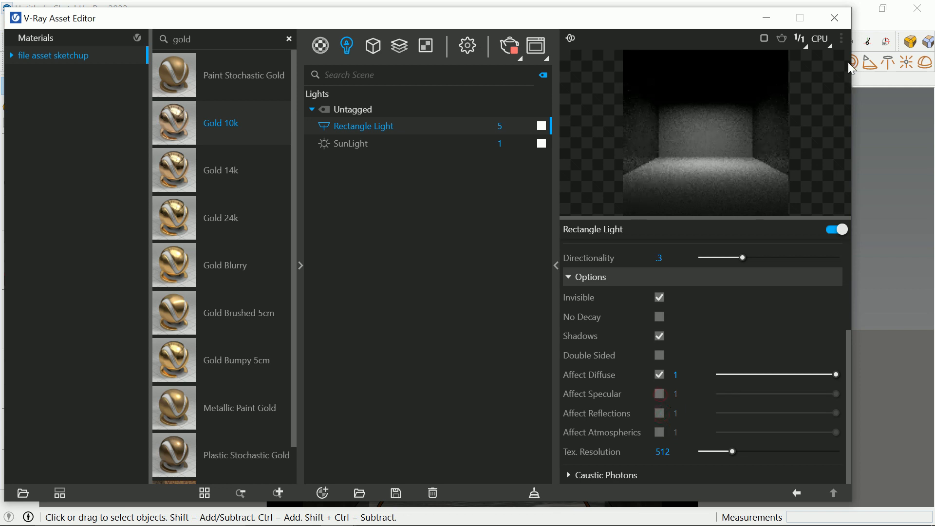
click(835, 22)
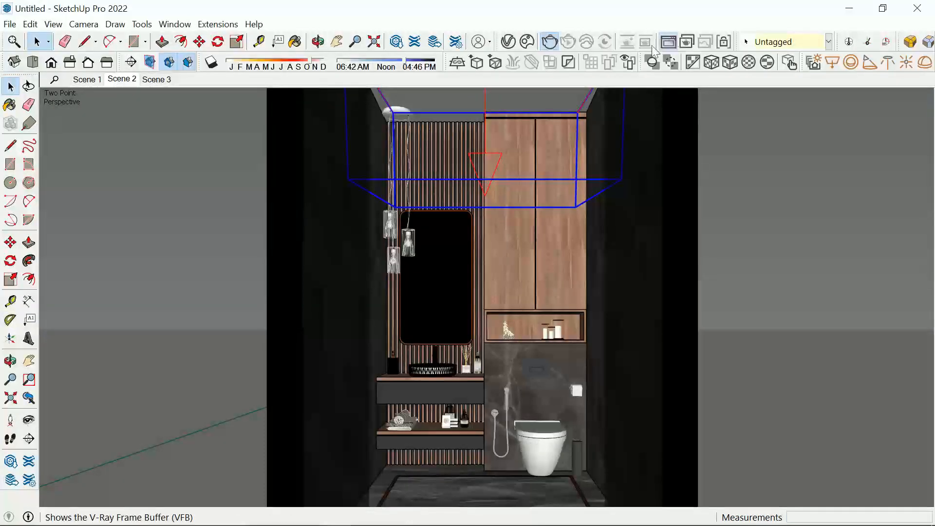
Stop the running render and set the output image size to 450 x 800.
click(550, 41)
click(650, 97)
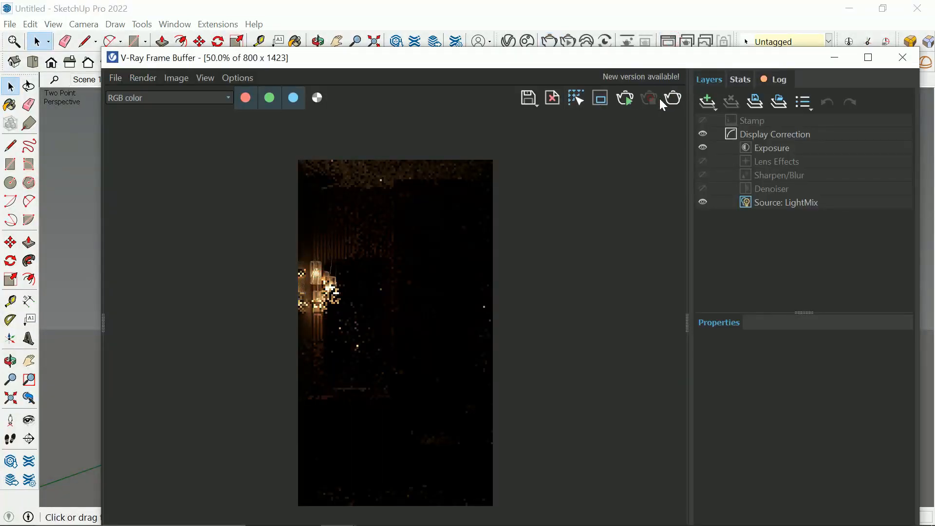
click(527, 41)
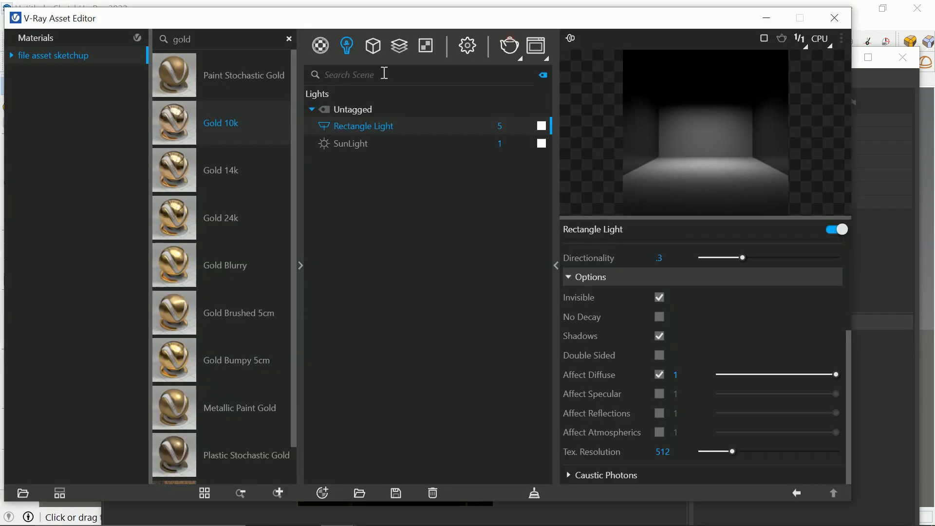
click(465, 48)
click(417, 224)
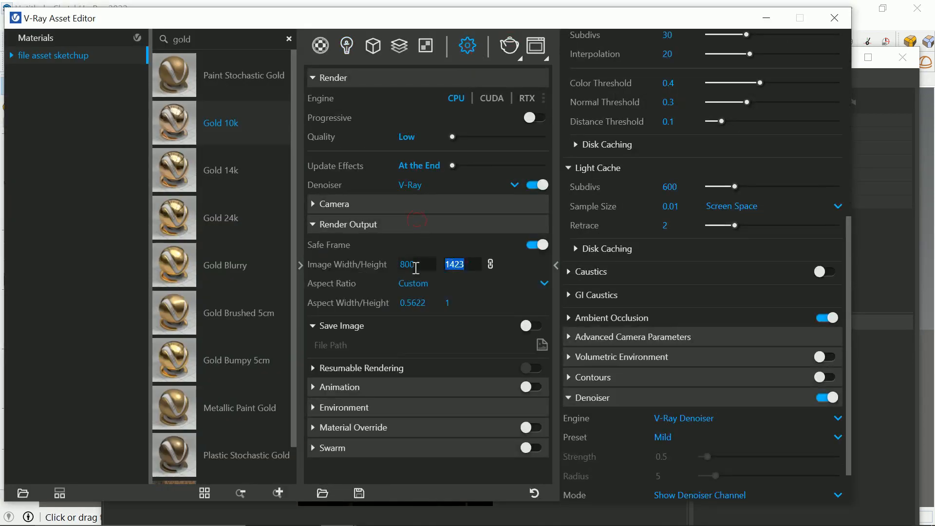
click(834, 18)
Render Scene 2 again with the rectangle light and minimize the frame buffer.
click(669, 92)
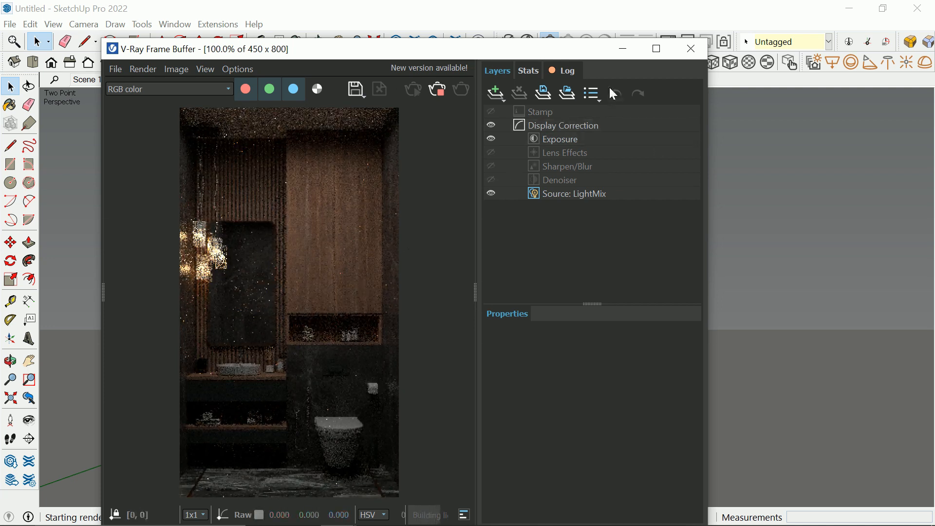
click(623, 49)
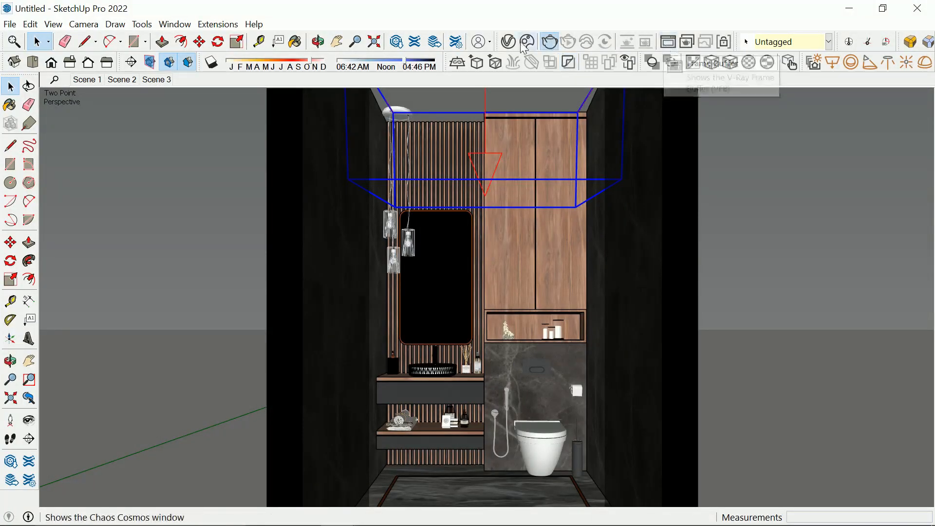
Start a V-Ray IES light and browse for its file to MATERIAL SKETCHUP\material 2d sketchup on the D: drive.
click(820, 250)
scroll(472, 305, down, 4)
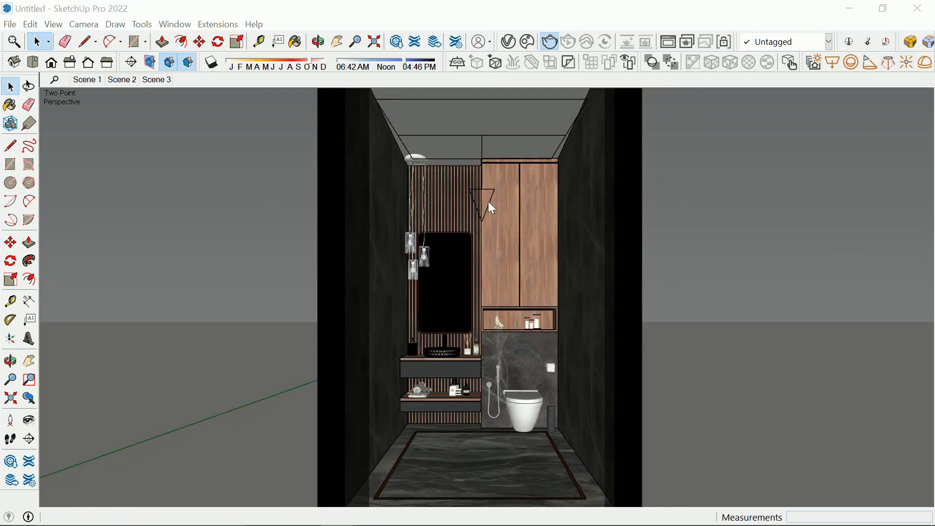
click(890, 67)
click(303, 327)
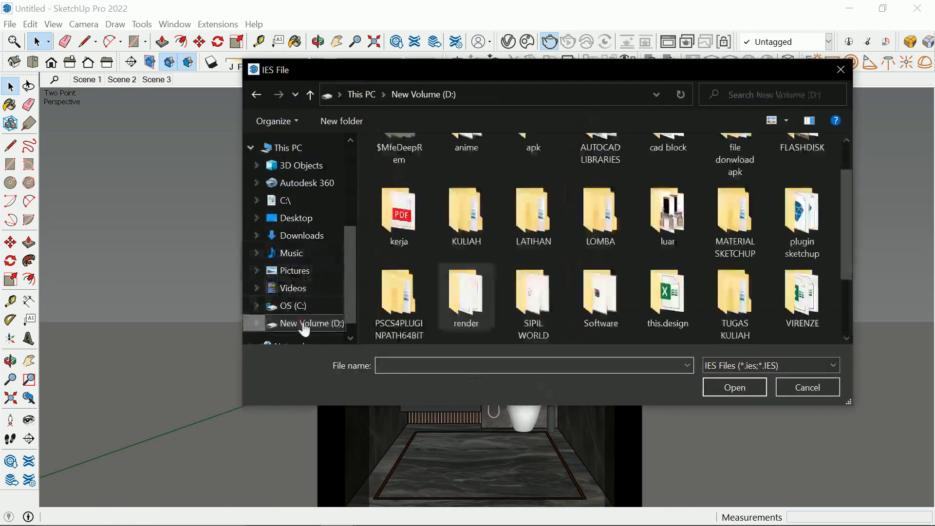
double_click(729, 231)
double_click(450, 200)
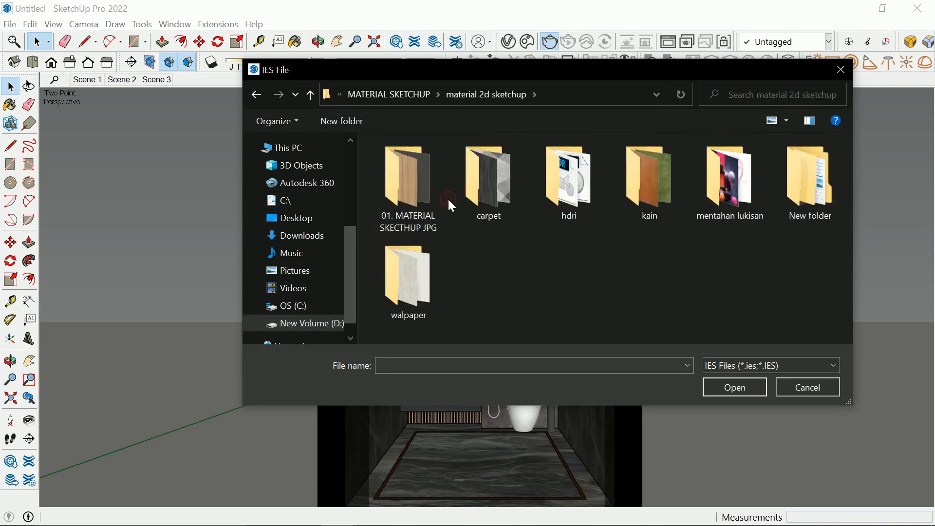
double_click(593, 187)
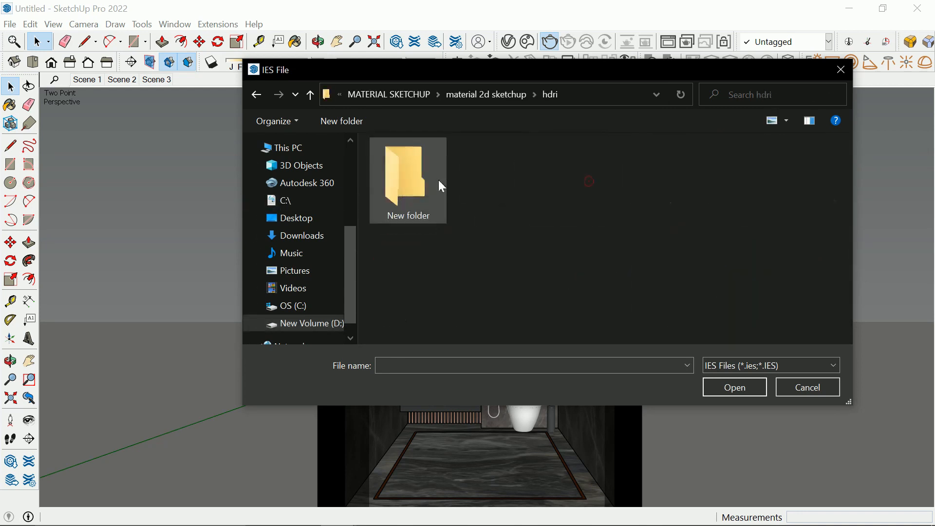
double_click(435, 178)
click(309, 95)
click(310, 94)
click(310, 95)
double_click(465, 197)
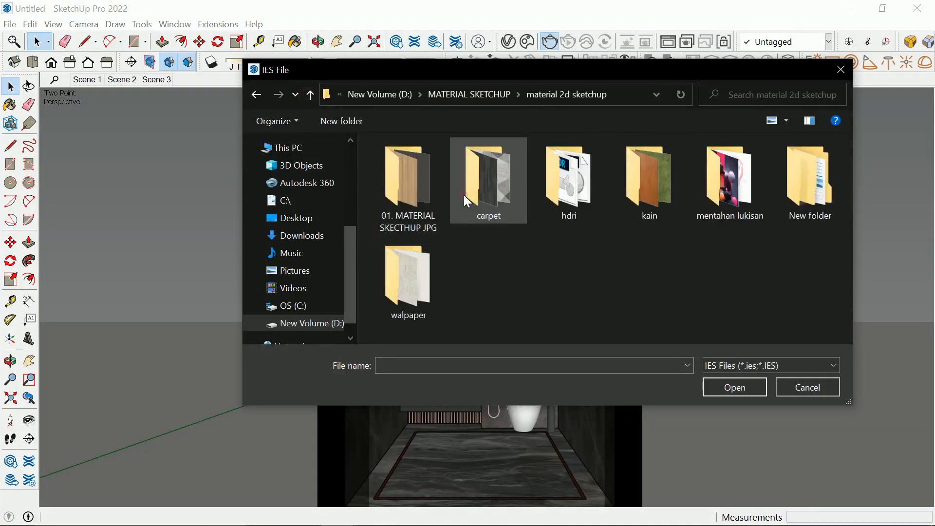
Load 8.ies from the Best IES 1 folder inside 01. MATERIAL SKECTHUP JPG as the light's profile.
double_click(425, 195)
double_click(577, 196)
scroll(576, 240, down, 3)
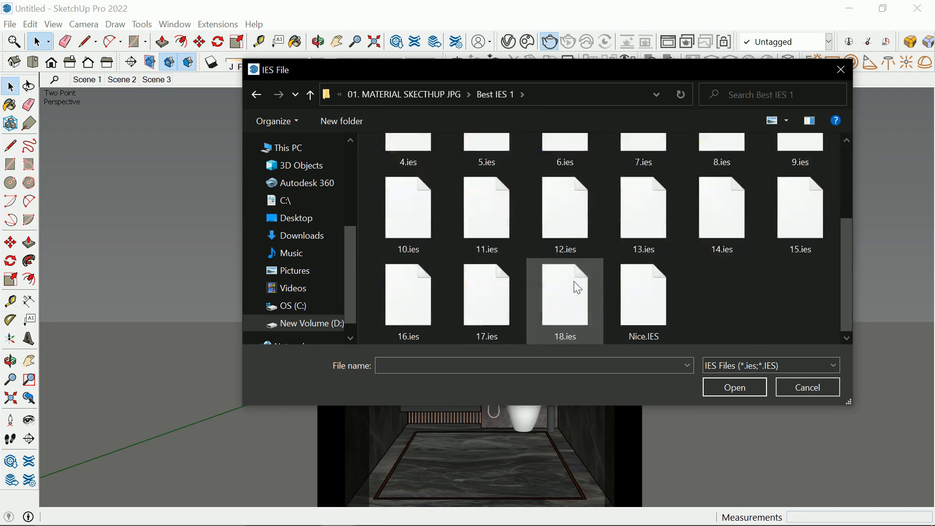
scroll(533, 228, up, 1)
click(759, 187)
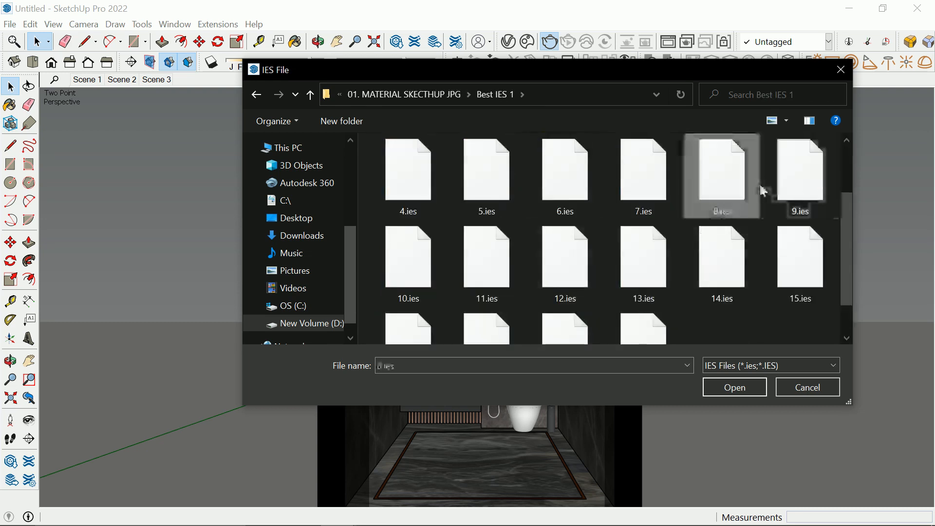
click(734, 387)
Place the IES light at the ceiling above the wooden cabinet and adjust its position in front of the doors.
scroll(513, 151, up, 3)
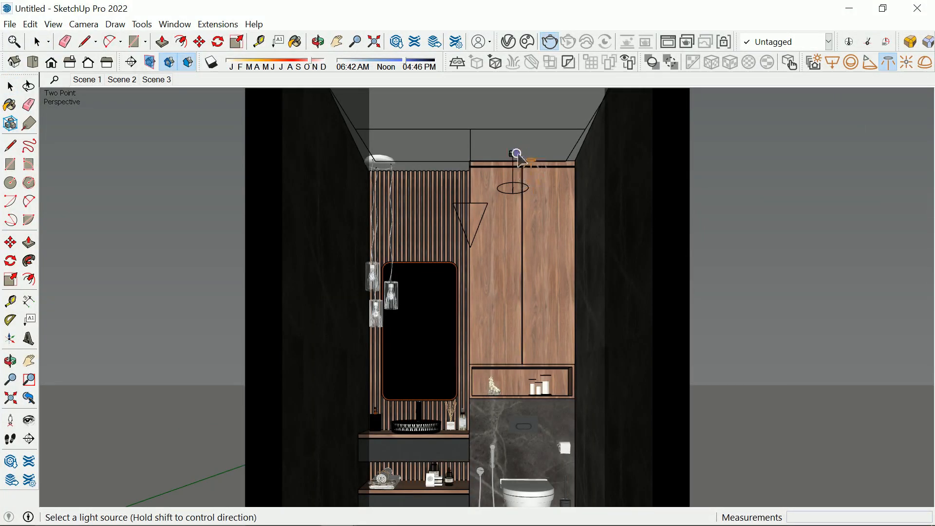
click(517, 154)
scroll(528, 190, up, 3)
key(m)
click(513, 118)
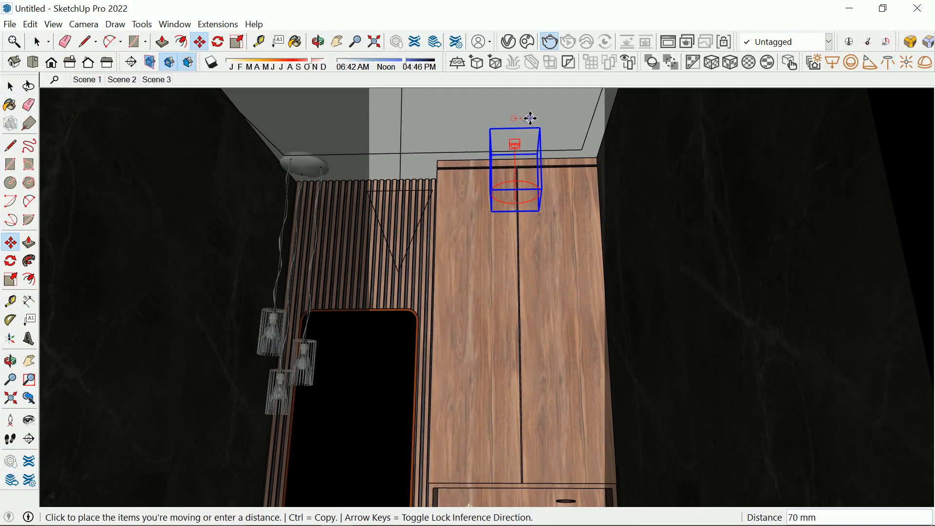
middle_drag(534, 125, 564, 223)
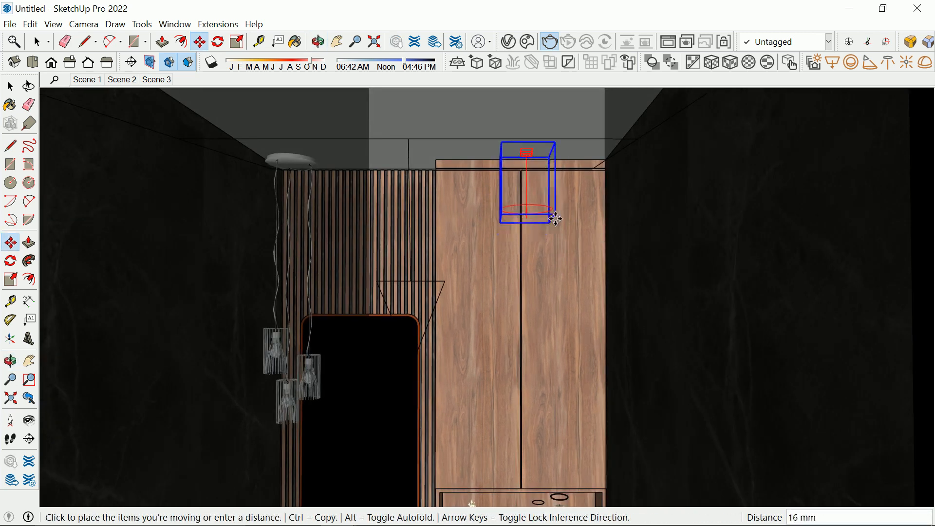
click(553, 235)
key(space)
middle_drag(555, 237, 547, 220)
Copy the IES light sideways along the ceiling to sit above the mirror and slatted wall.
key(m)
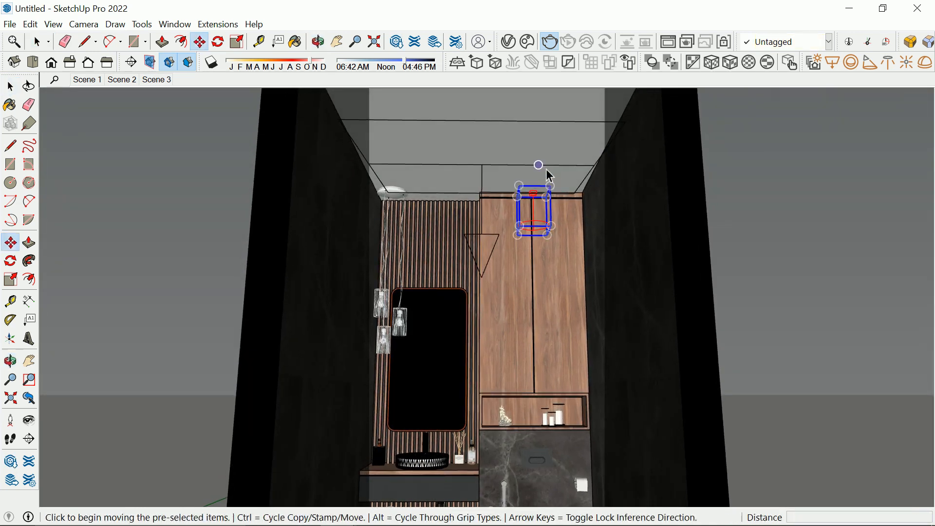
click(539, 145)
key(ctrl)
click(417, 143)
key(space)
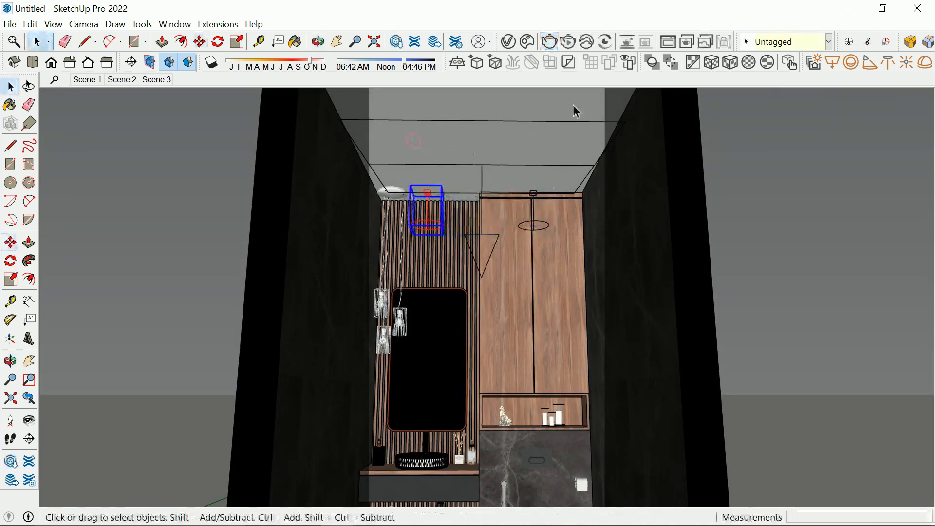
Copy the cabinet-side IES light forward to the middle of the ceiling, away from the back wall.
click(124, 81)
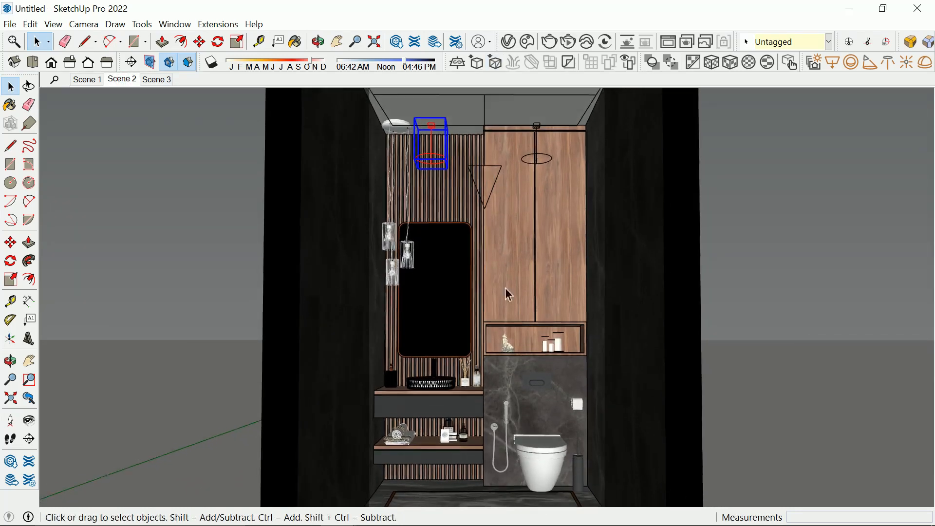
middle_drag(506, 289, 538, 194)
click(536, 194)
click(534, 192)
scroll(536, 195, down, 3)
key(m)
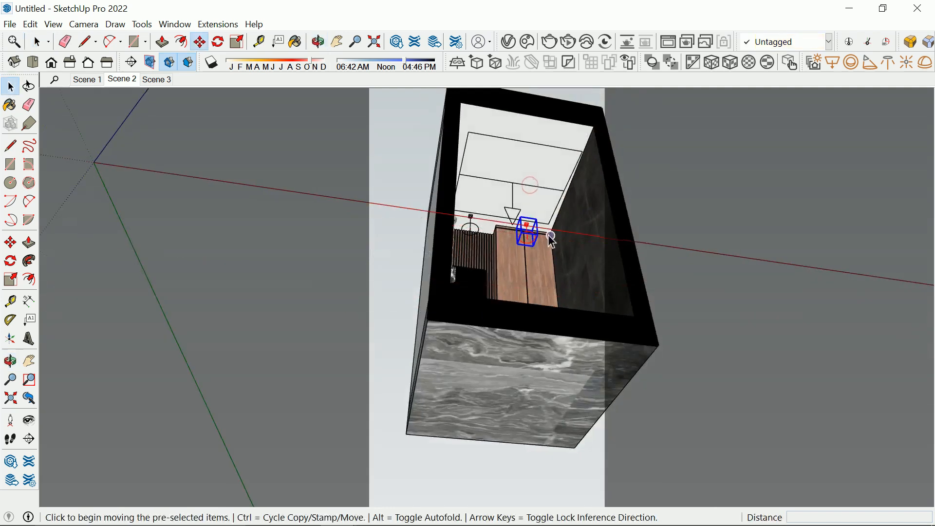
key(ctrl)
click(538, 208)
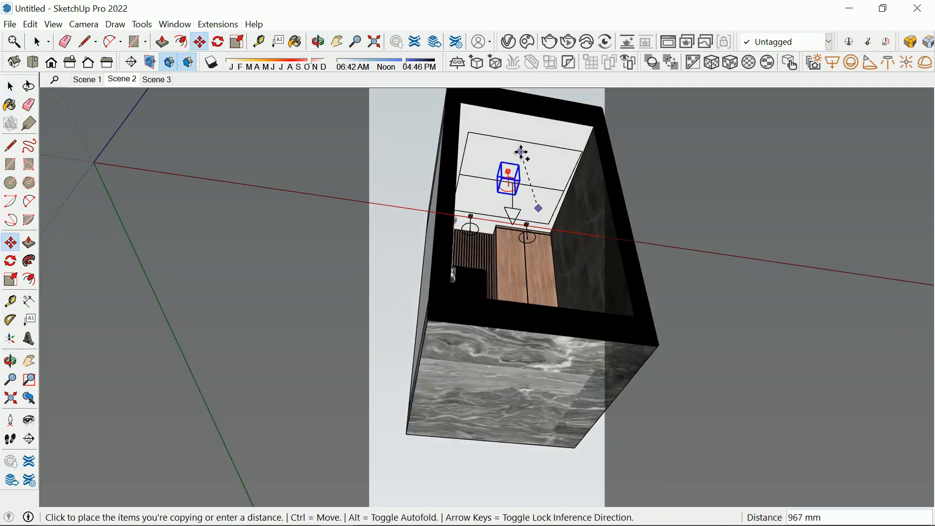
key(space)
Render the Scene 2 view with the IES lights and move the frame buffer aside.
middle_drag(711, 122, 739, 116)
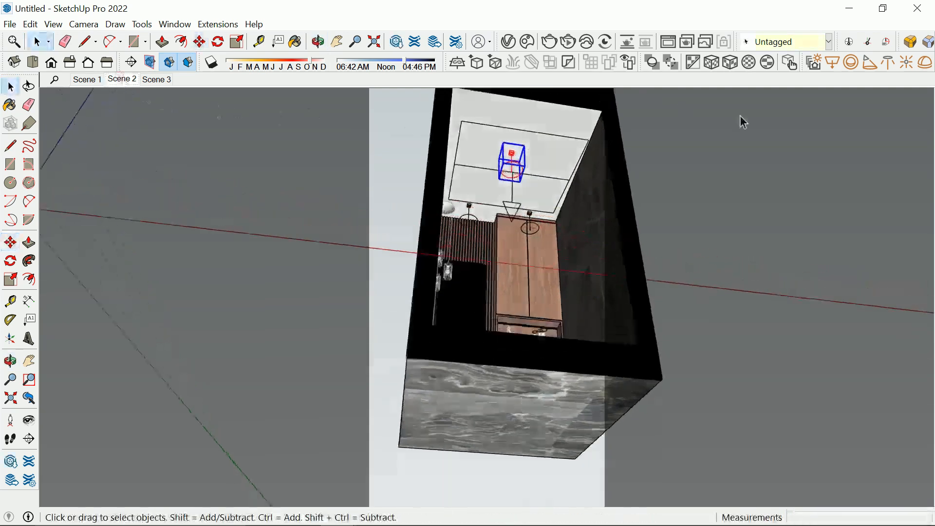
click(667, 41)
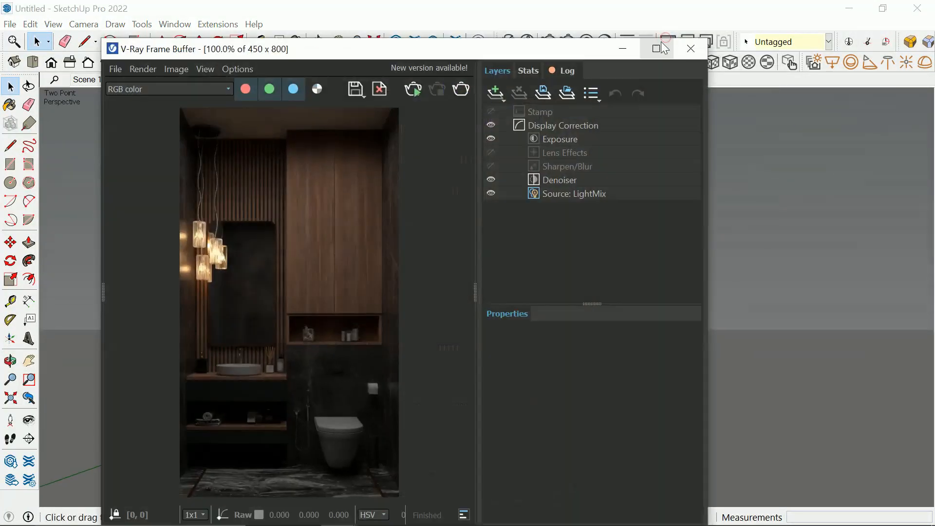
click(461, 90)
drag(459, 49, 562, 19)
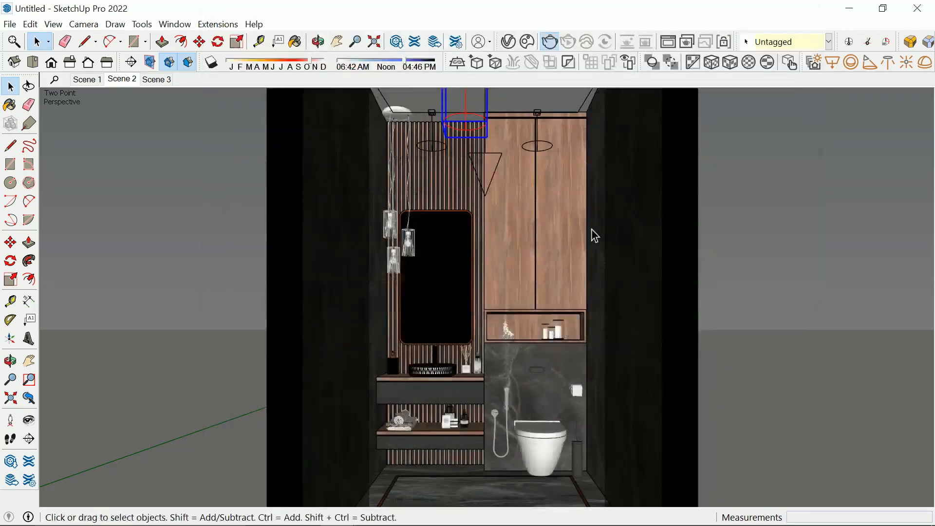
Move the two IES lights near the back wall slightly forward along the ceiling, and check the running render.
mouse_move(592, 233)
middle_down()
mouse_move(528, 292)
mouse_move(538, 168)
middle_up()
scroll(534, 154, up, 2)
click(533, 154)
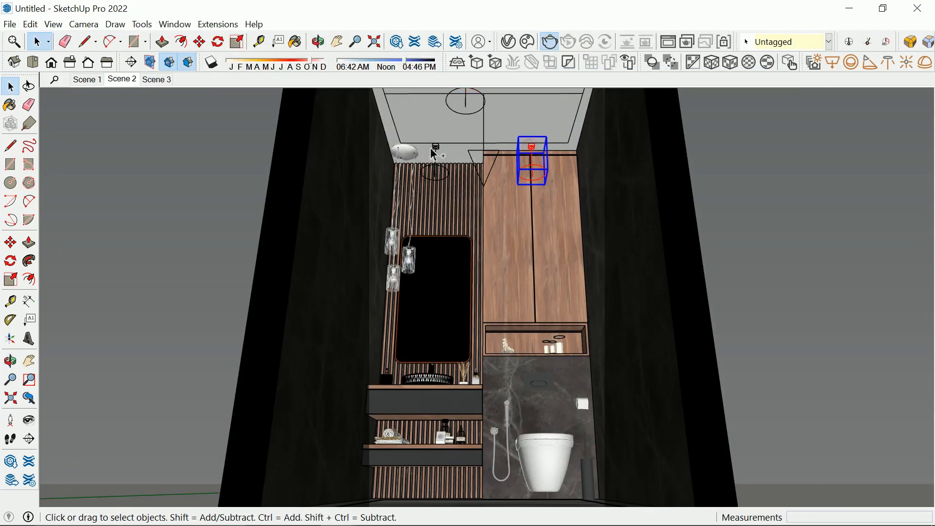
middle_drag(495, 190, 354, 183)
key(m)
click(530, 146)
key(space)
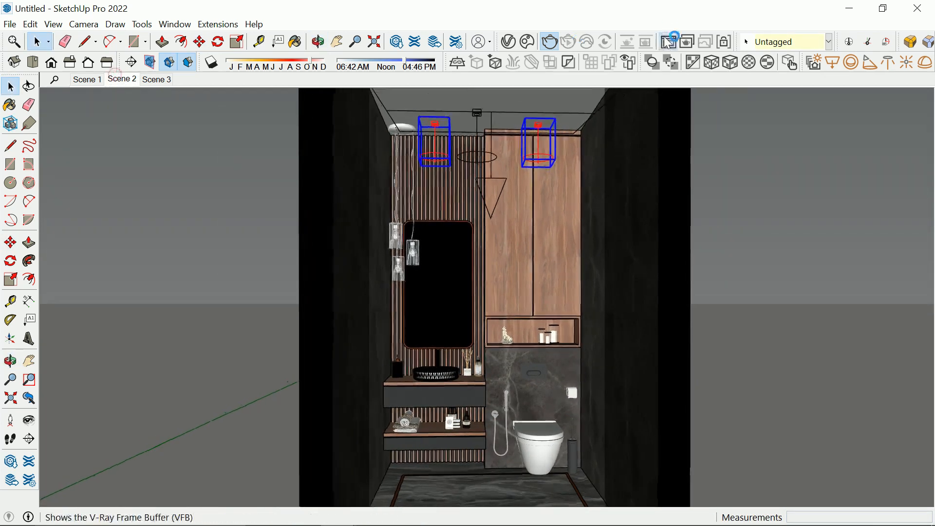
click(667, 42)
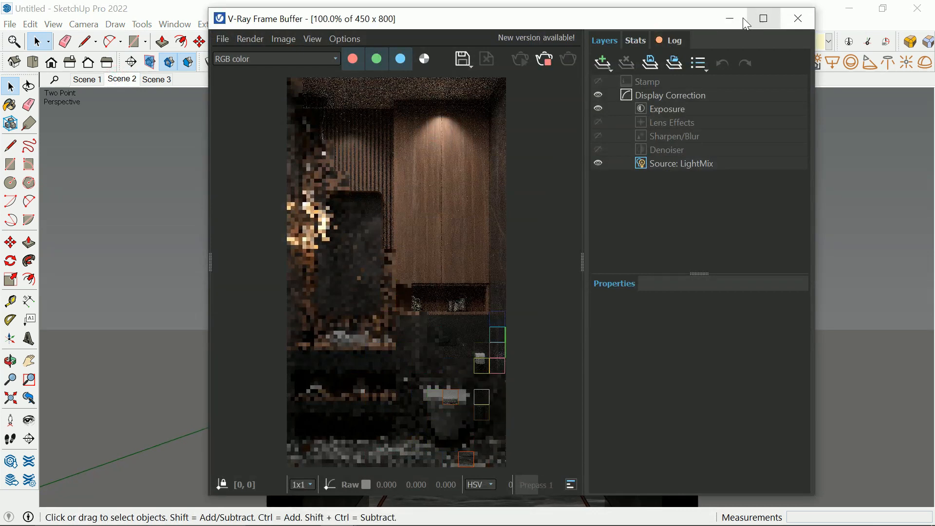
click(730, 19)
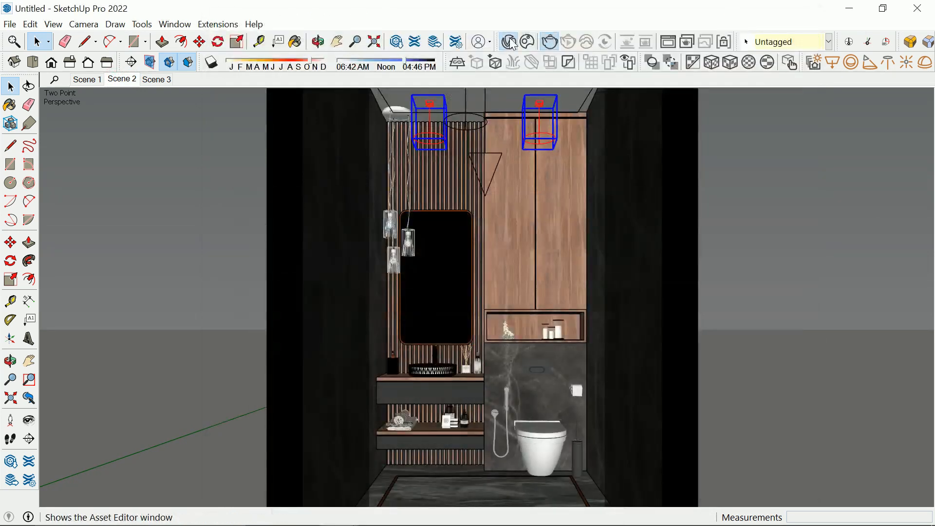
Set the IES light's colour temperature to 4000 K.
click(508, 42)
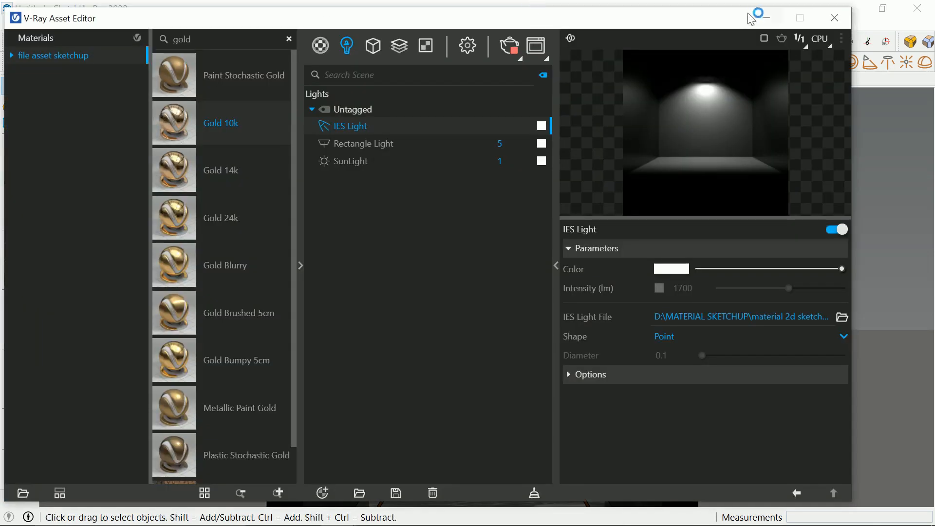
click(766, 18)
click(818, 241)
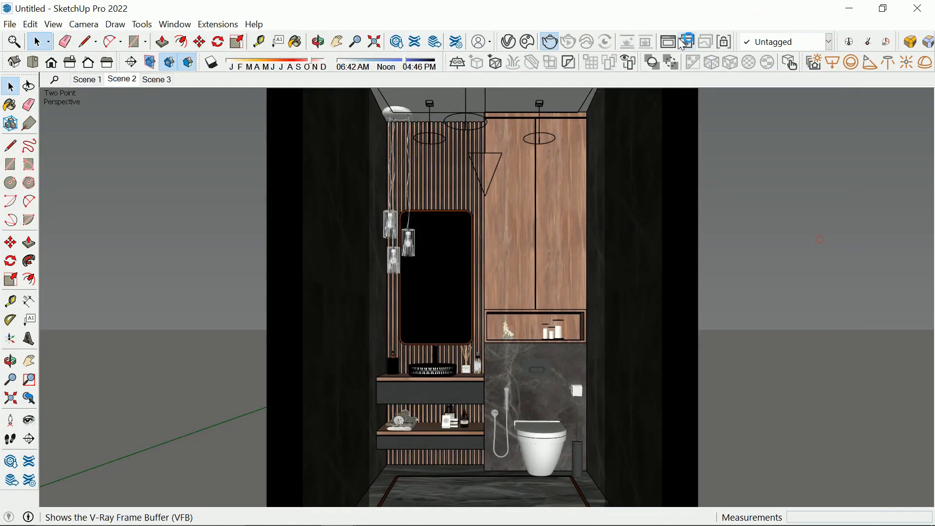
click(508, 42)
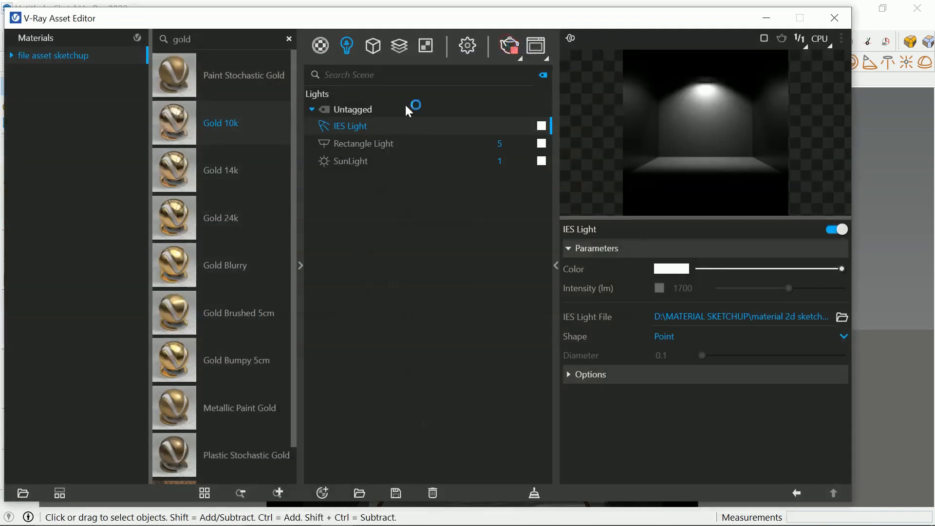
click(541, 126)
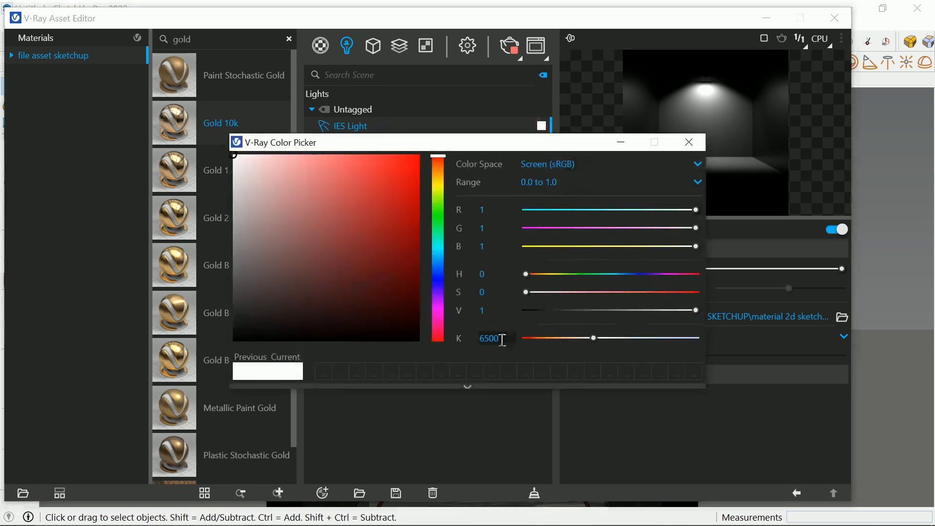
text(4000)
key(Return)
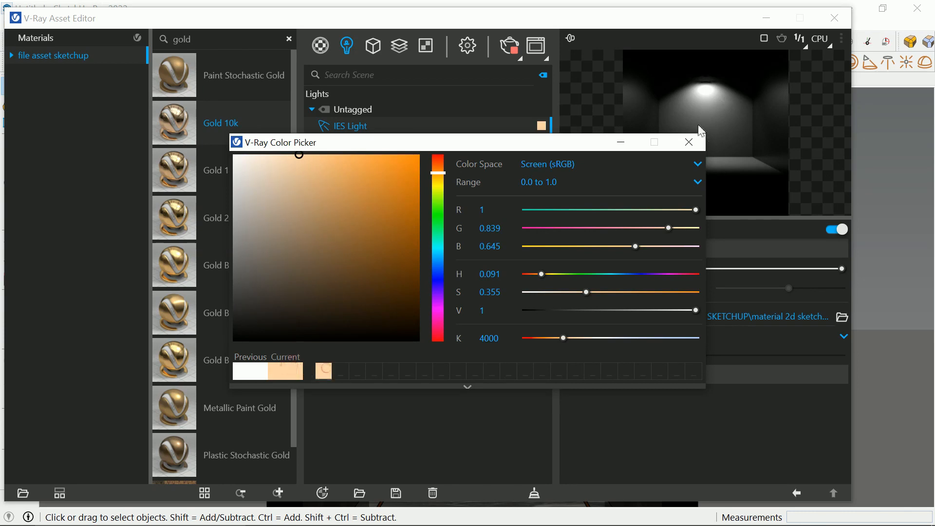
click(688, 142)
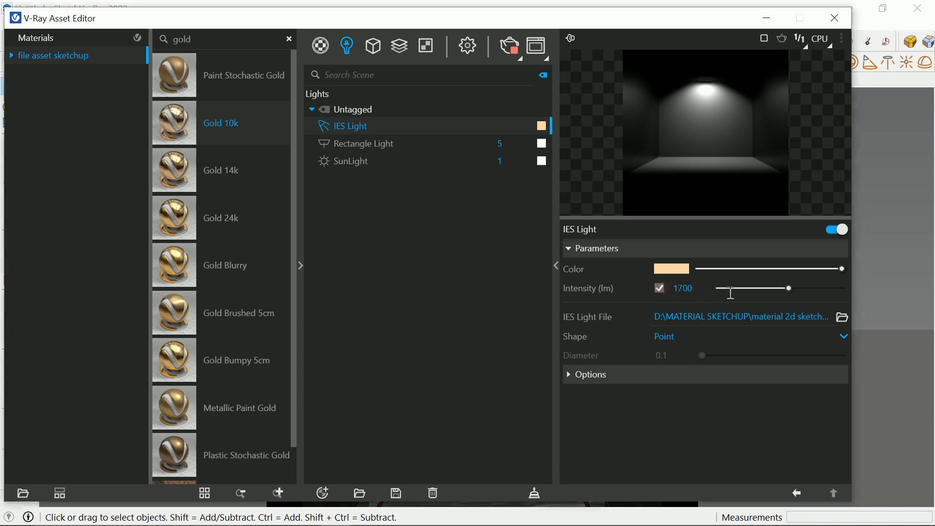
Enable the IES light's custom intensity of 1700 lm and set its shape to From IES File.
click(745, 340)
click(715, 356)
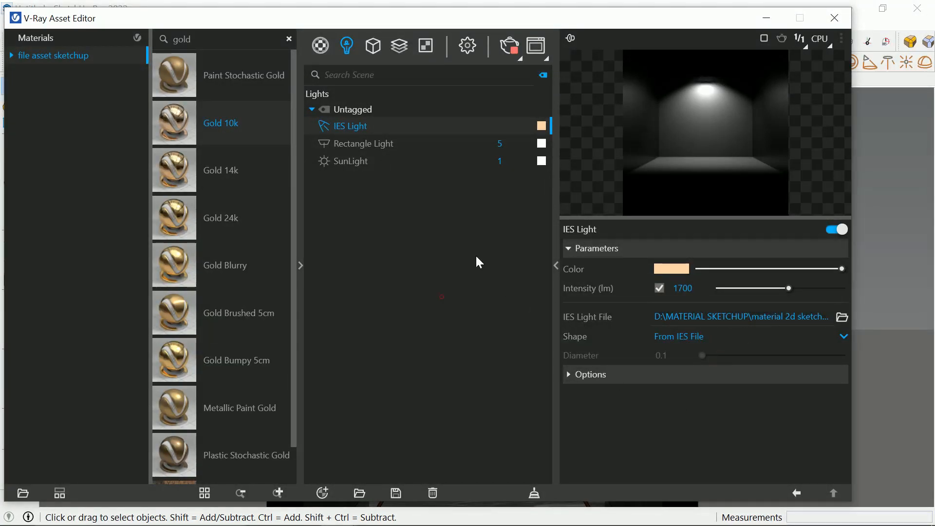
click(762, 17)
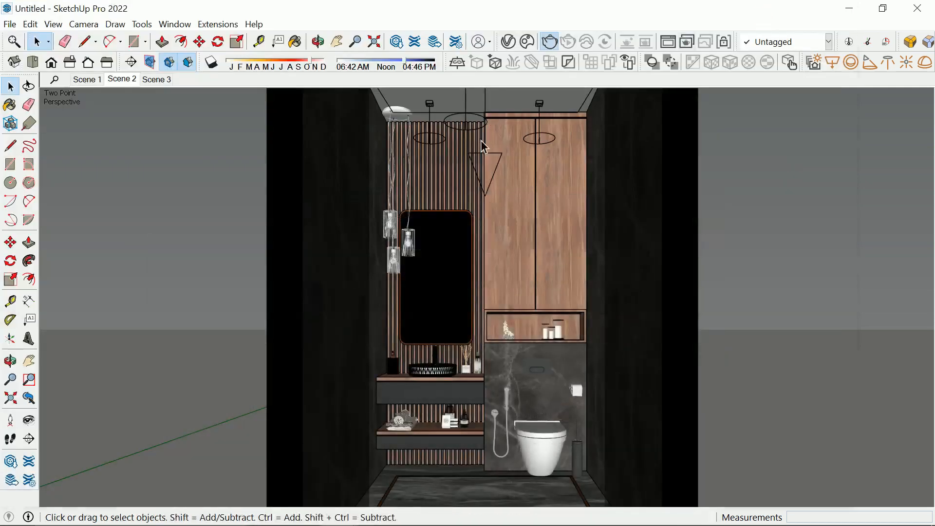
Pull the underside of the wooden niche's top panel down about 17 mm, level with the strip along its back.
middle_drag(460, 252, 537, 291)
scroll(536, 314, up, 10)
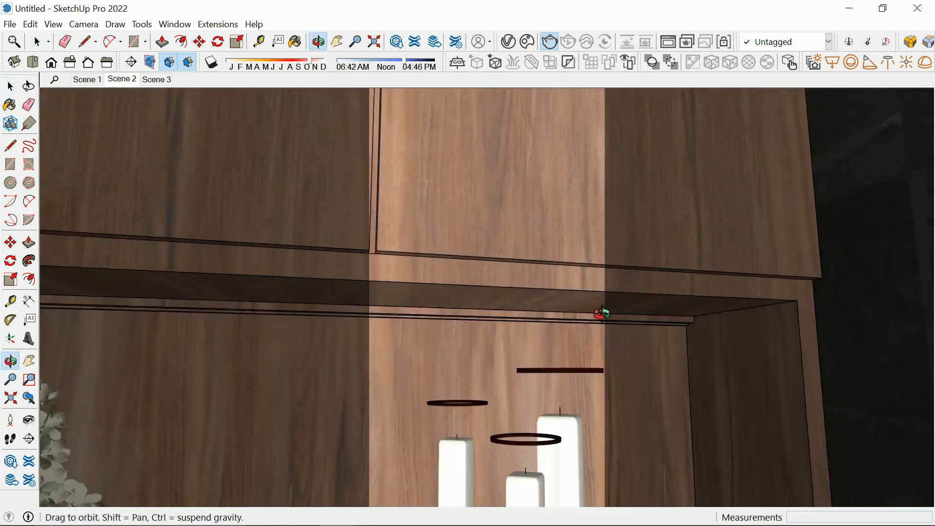
middle_drag(602, 314, 647, 253)
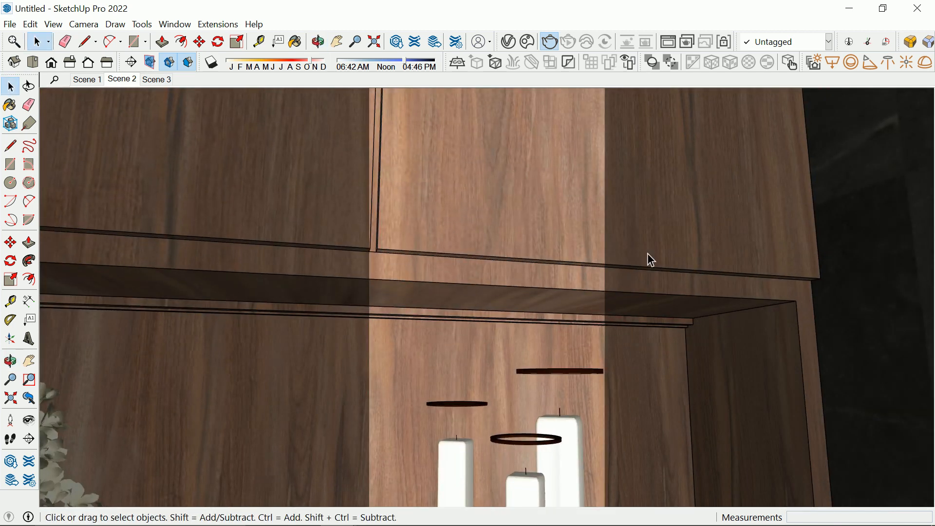
middle_drag(598, 338, 494, 375)
middle_drag(477, 320, 505, 227)
triple_click(505, 227)
key(p)
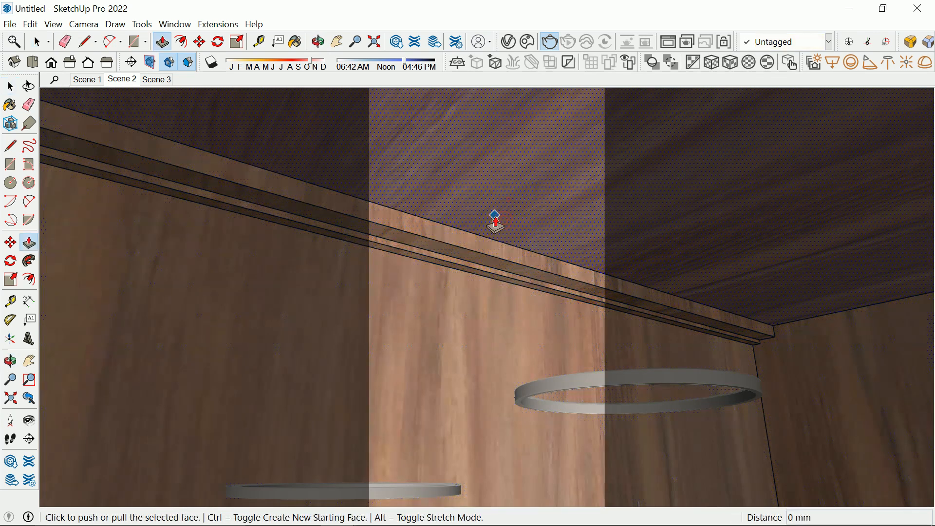
click(496, 211)
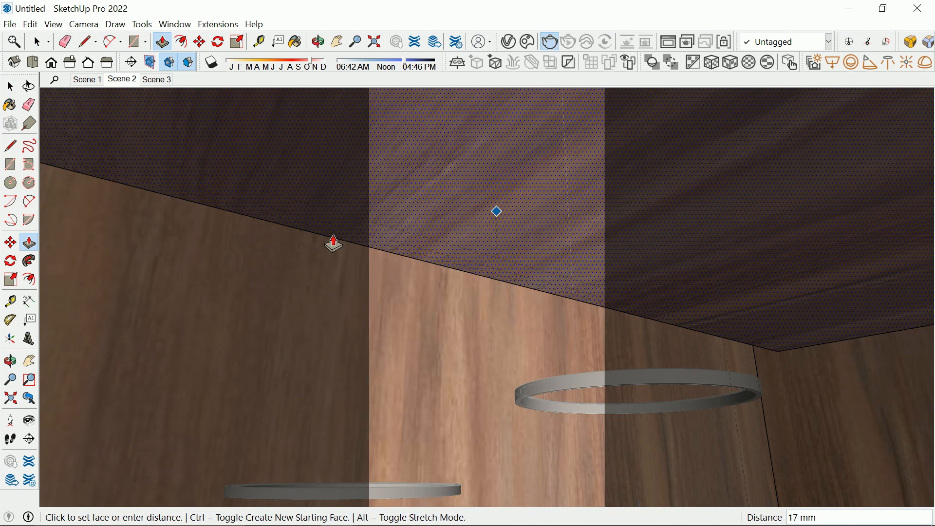
scroll(412, 256, down, 8)
key(space)
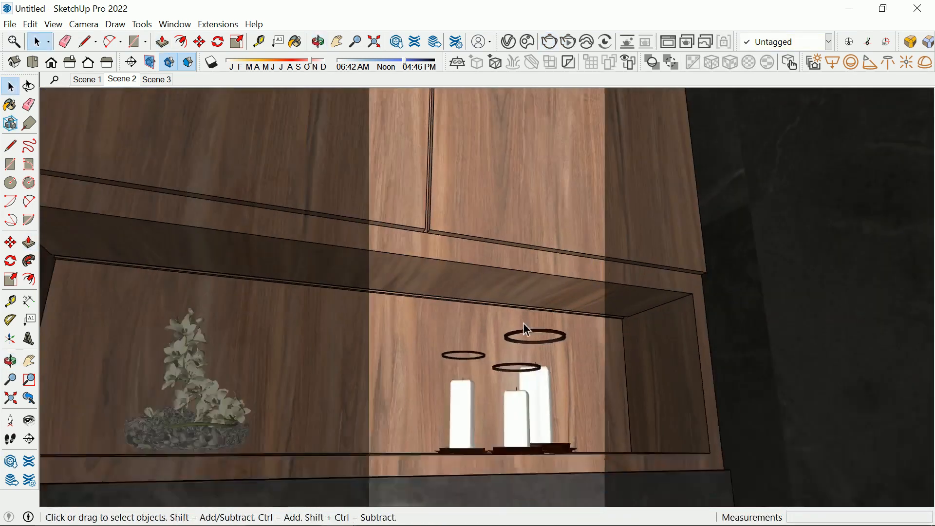
Draw a V-Ray rectangle light filling the recess along the back of the wooden niche's top panel.
middle_drag(527, 329, 702, 343)
scroll(416, 292, up, 4)
middle_drag(415, 292, 763, 118)
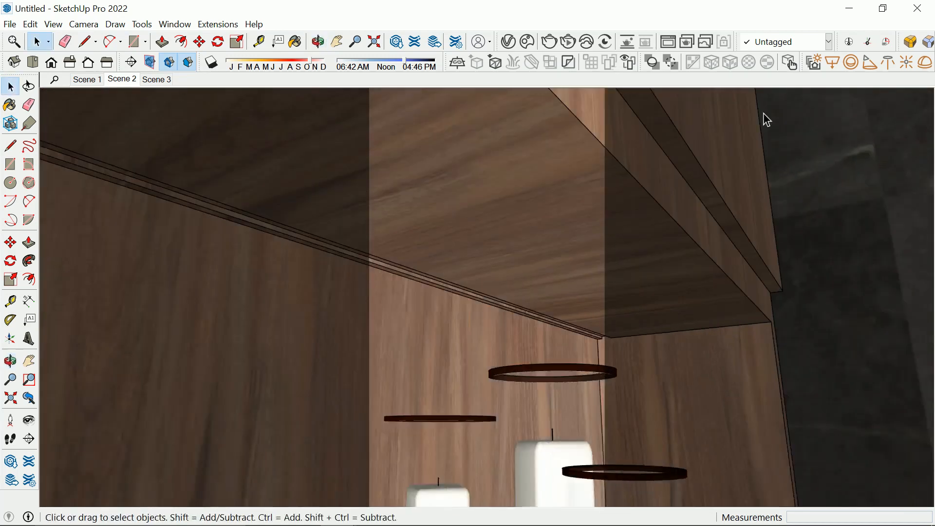
click(831, 65)
scroll(612, 331, up, 4)
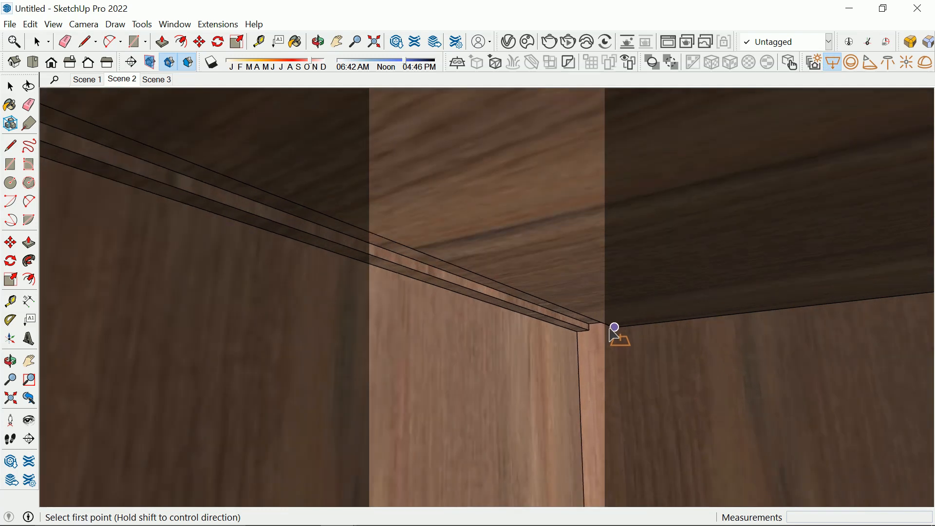
click(598, 327)
scroll(553, 335, down, 6)
middle_drag(563, 345, 573, 322)
scroll(359, 313, up, 8)
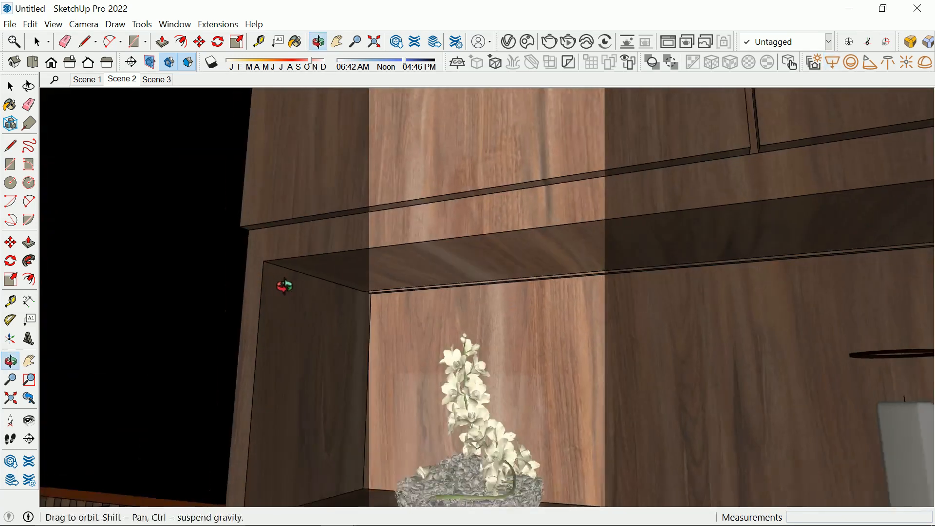
middle_drag(281, 286, 551, 304)
key(space)
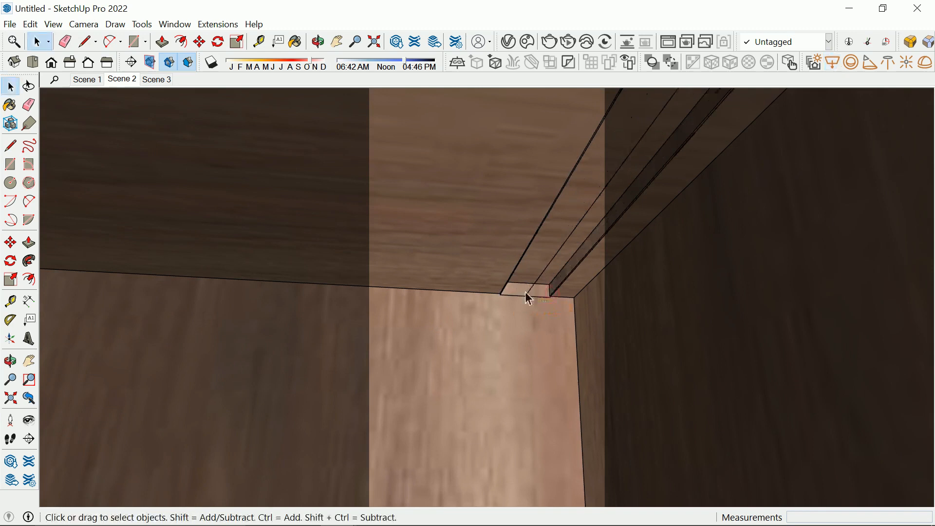
Rotate the niche's rectangle light about 14° around its front edge, raising its back edge.
click(534, 300)
click(10, 260)
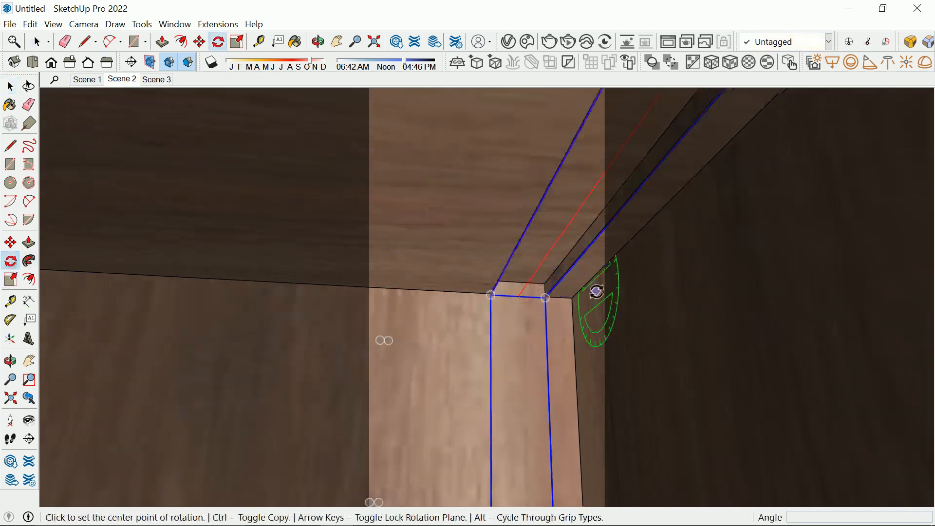
click(457, 294)
click(529, 297)
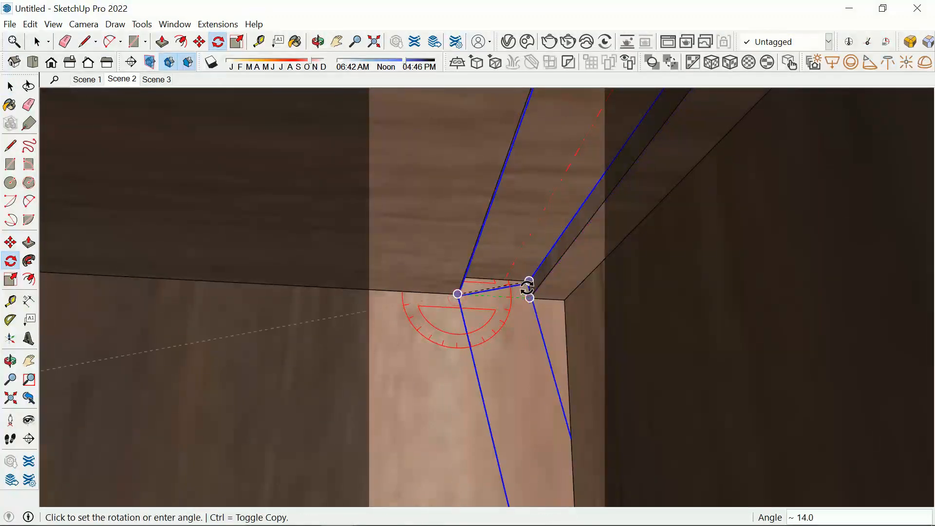
click(529, 284)
key(space)
Rename the niche's rectangle light in the V-Ray lights list as ambalan.
middle_drag(425, 334, 590, 245)
click(909, 42)
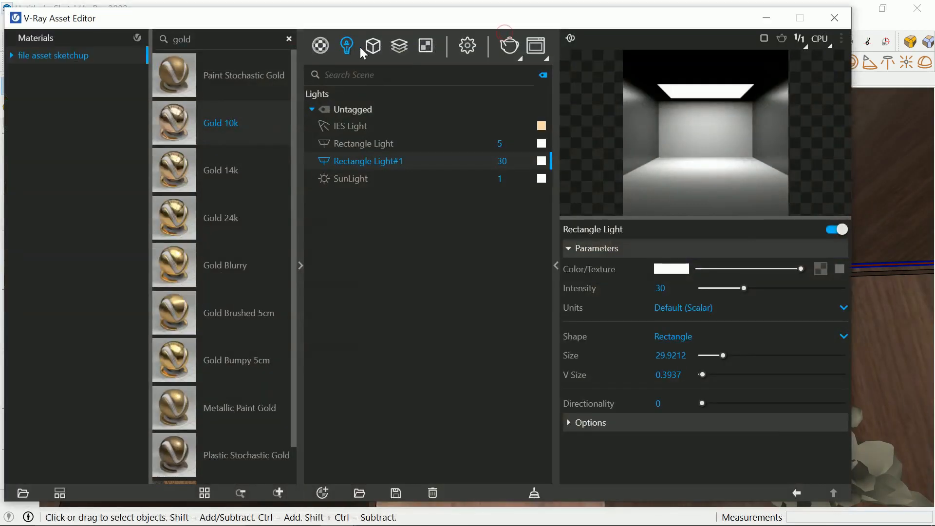
click(368, 161)
click(416, 161)
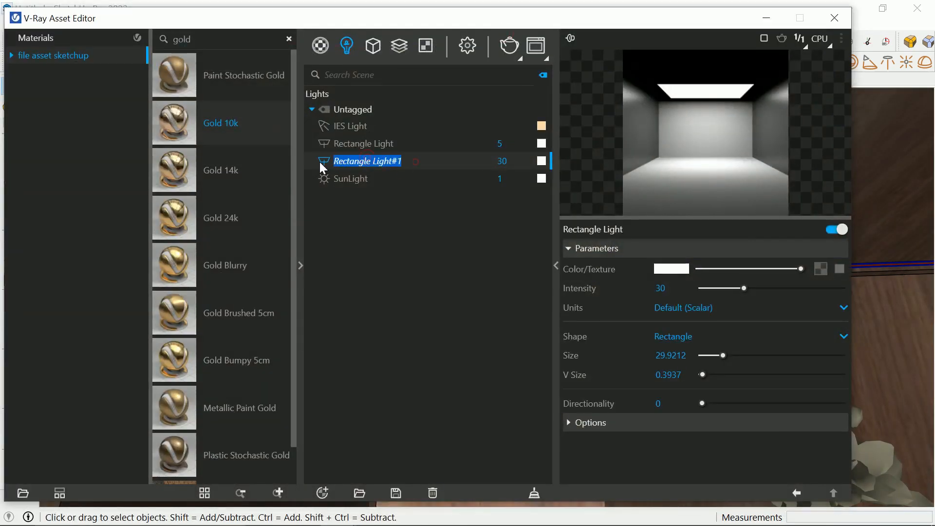
text(ambient)
key(Escape)
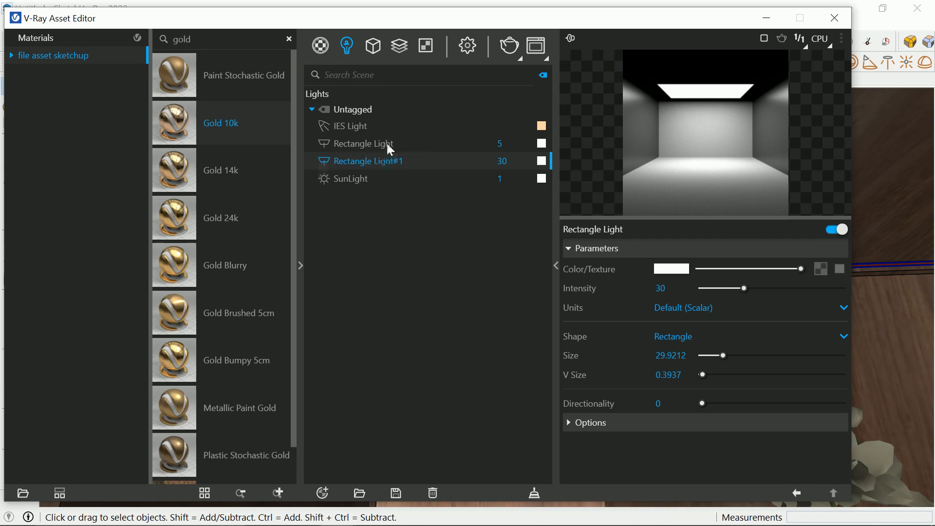
drag(384, 21, 353, 23)
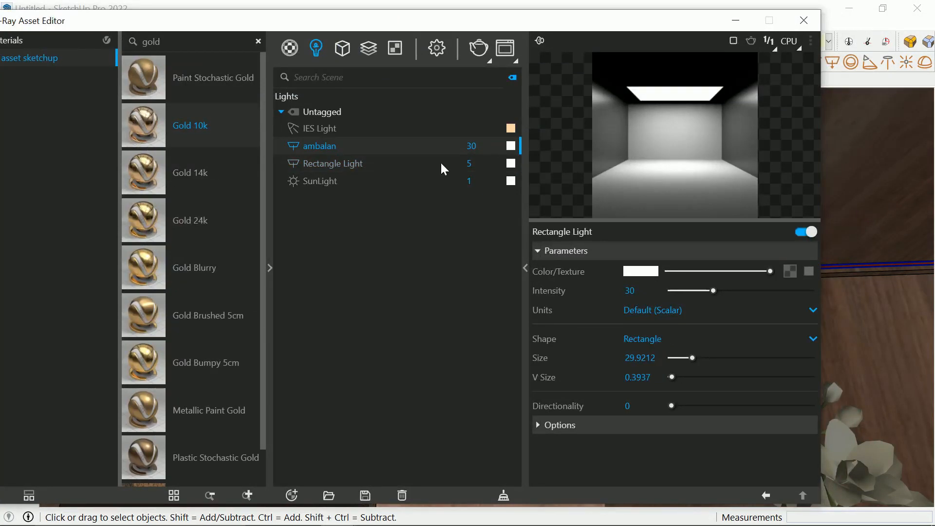
Give the ambalan light the stored warm colour swatch and set its directionality to 0.3.
click(511, 146)
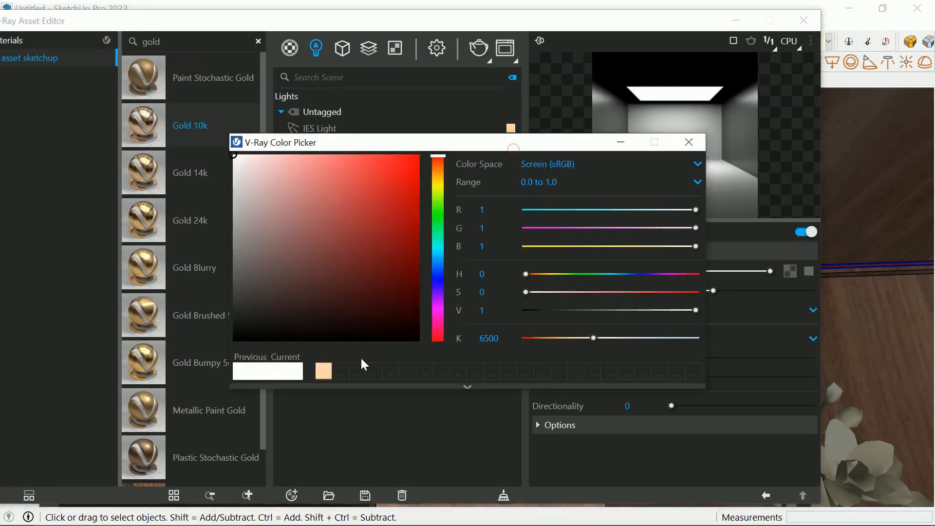
click(322, 371)
click(689, 144)
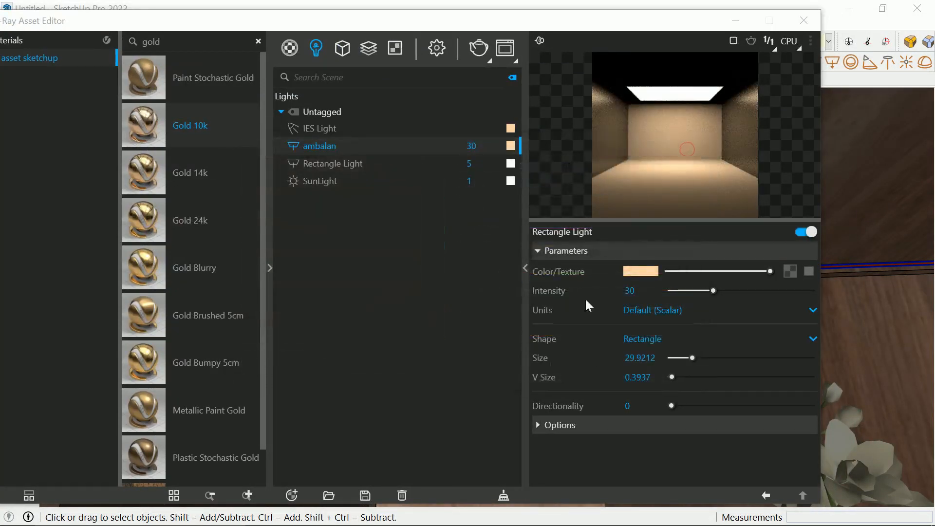
click(635, 406)
text(.3)
key(Return)
Turn off Affect Atmospherics, Affect Reflections and Affect Specular for the ambalan light.
click(606, 423)
scroll(604, 427, down, 5)
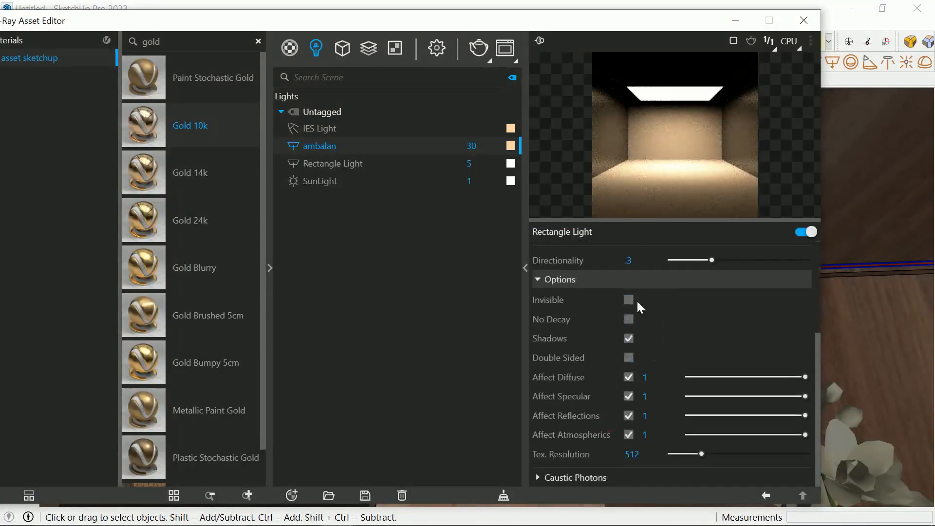
click(628, 435)
click(629, 416)
click(629, 396)
click(804, 22)
Copy the niche light to the back edge beneath the upper vanity drawer, against the slatted wall.
mouse_move(501, 311)
middle_down()
mouse_move(492, 323)
mouse_move(431, 311)
middle_up()
key(m)
scroll(468, 305, up, 5)
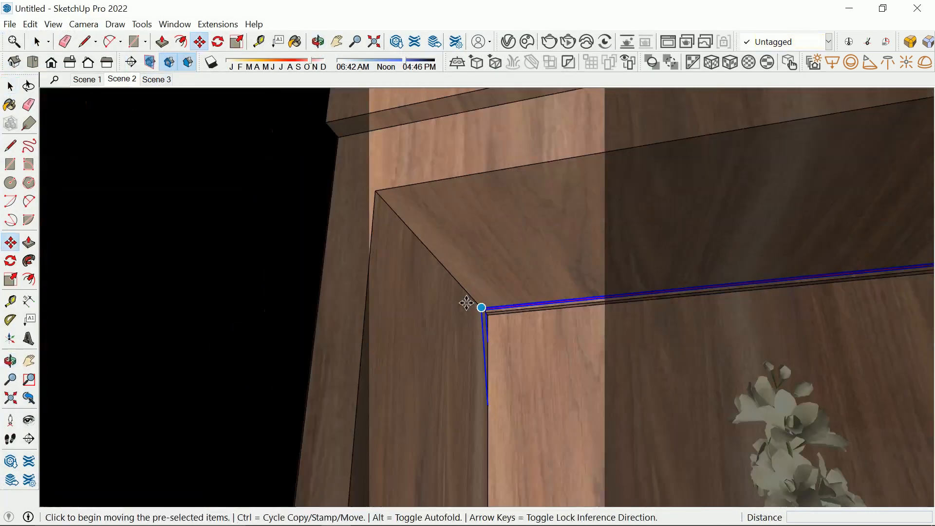
key(ctrl)
scroll(627, 312, down, 10)
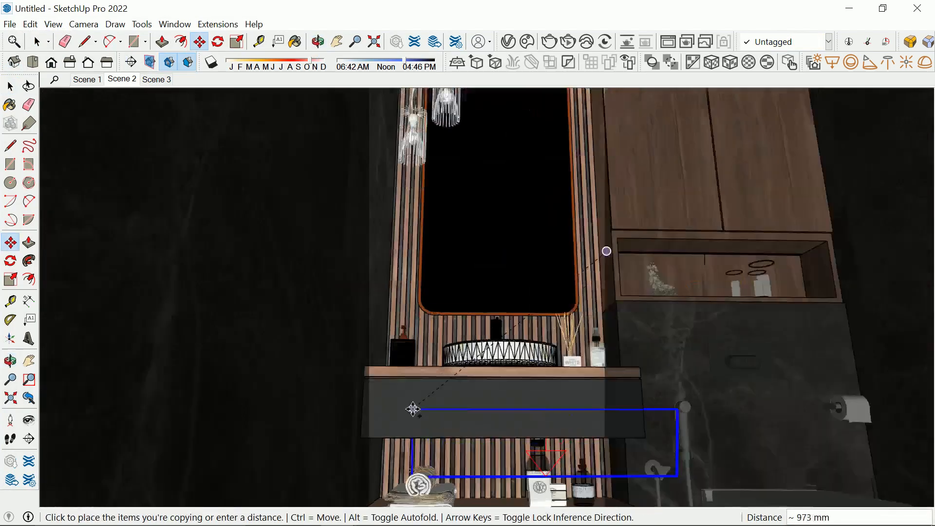
middle_drag(412, 409, 313, 396)
scroll(444, 488, up, 5)
middle_drag(444, 488, 453, 401)
key(space)
Stretch the copied vanity light by about 1.05 along the red axis to reach the slatted wall's right edge.
key(s)
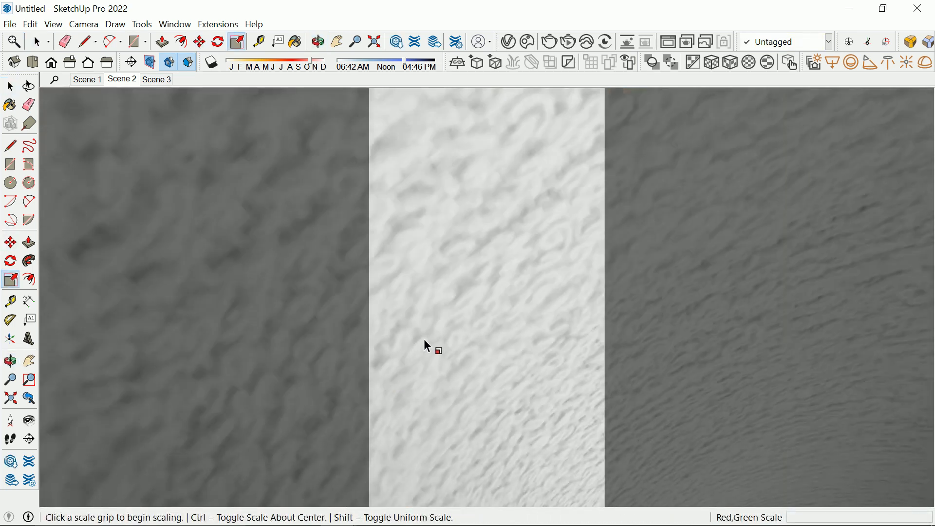
click(126, 80)
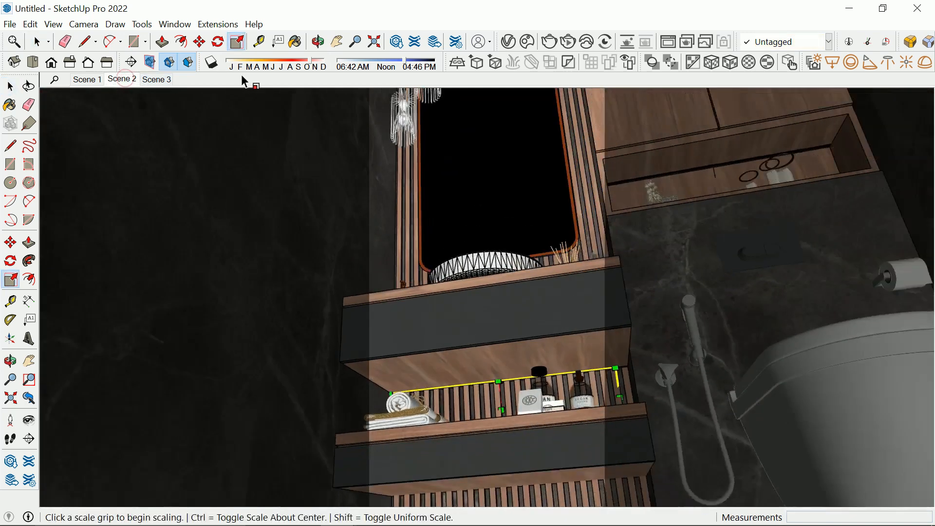
scroll(482, 426, up, 8)
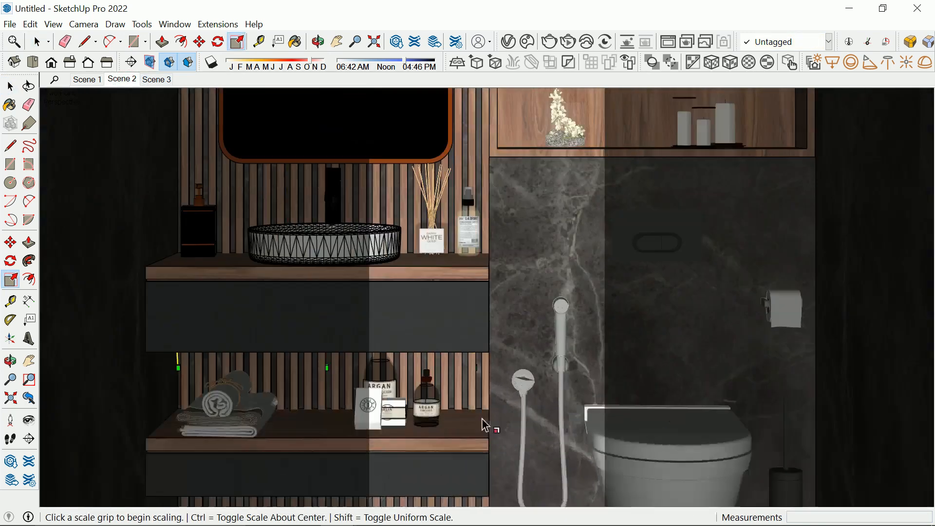
middle_drag(473, 358, 460, 372)
click(441, 402)
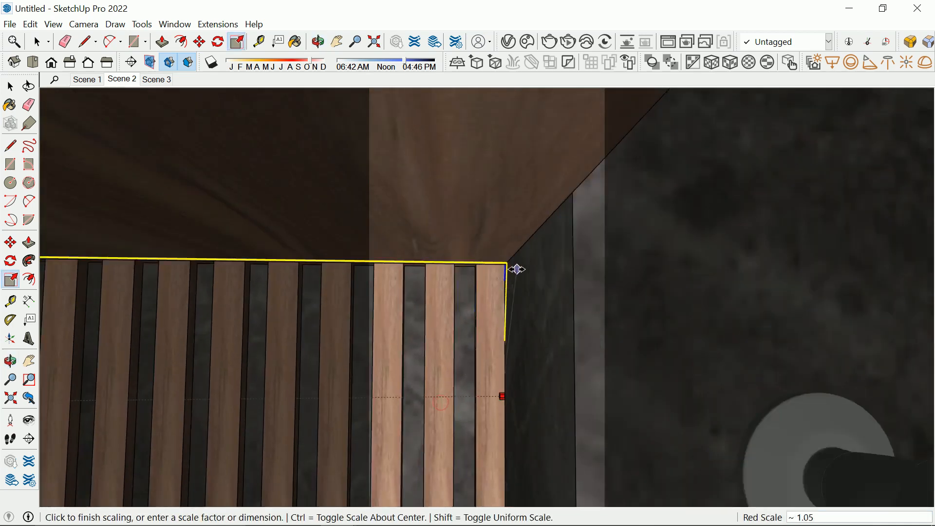
click(516, 267)
key(space)
Copy the light under the upper vanity drawer straight down to the underside of the lower drawer.
scroll(510, 268, down, 10)
key(m)
scroll(534, 246, up, 3)
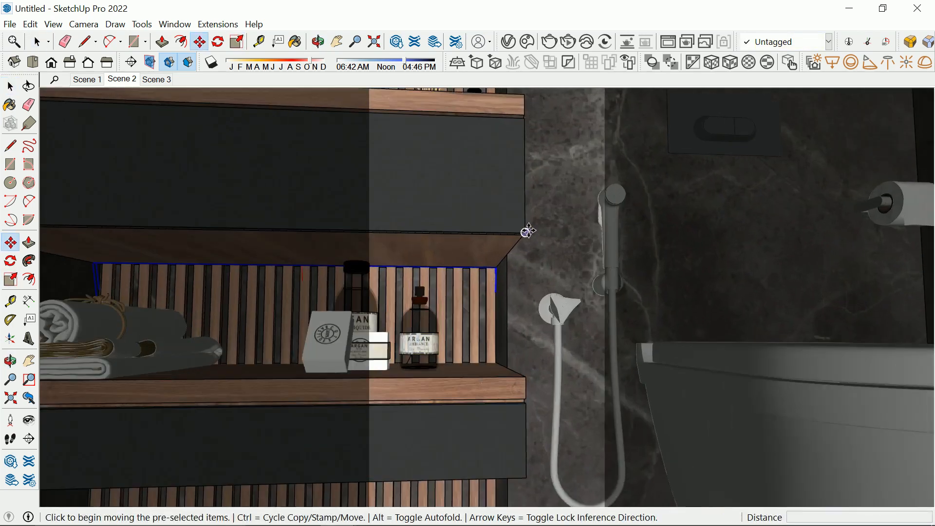
click(526, 232)
key(ctrl)
click(524, 479)
key(space)
Move the light beneath the lower vanity drawer down about 6 mm, clear of the drawer's underside.
scroll(478, 320, down, 5)
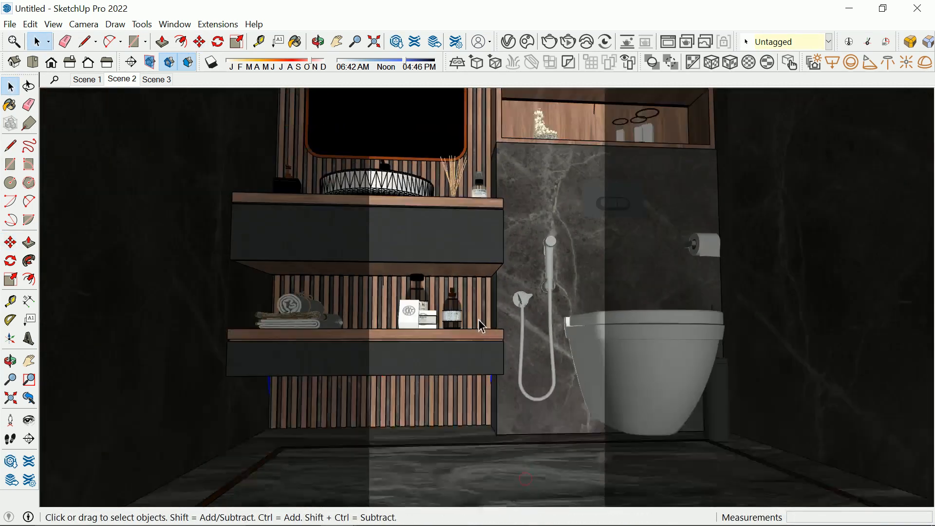
scroll(486, 365, up, 8)
middle_drag(497, 324, 588, 268)
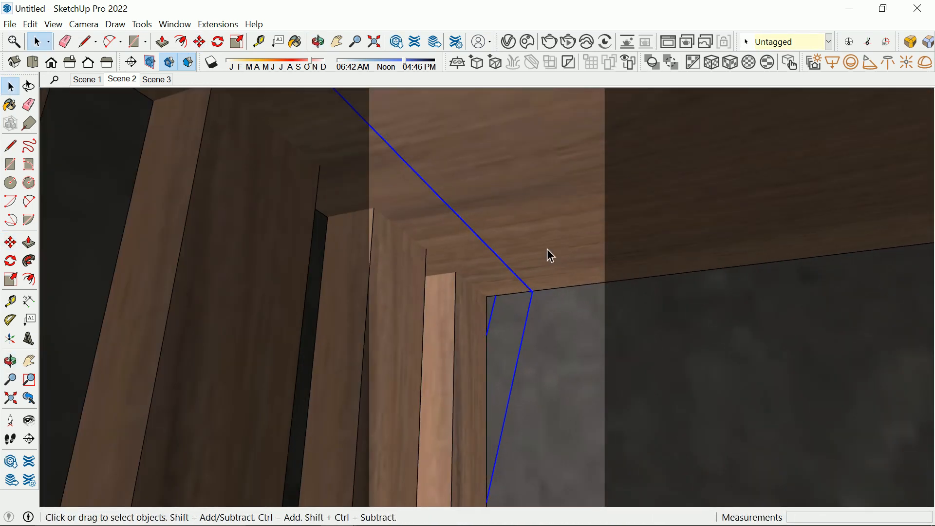
key(m)
click(548, 298)
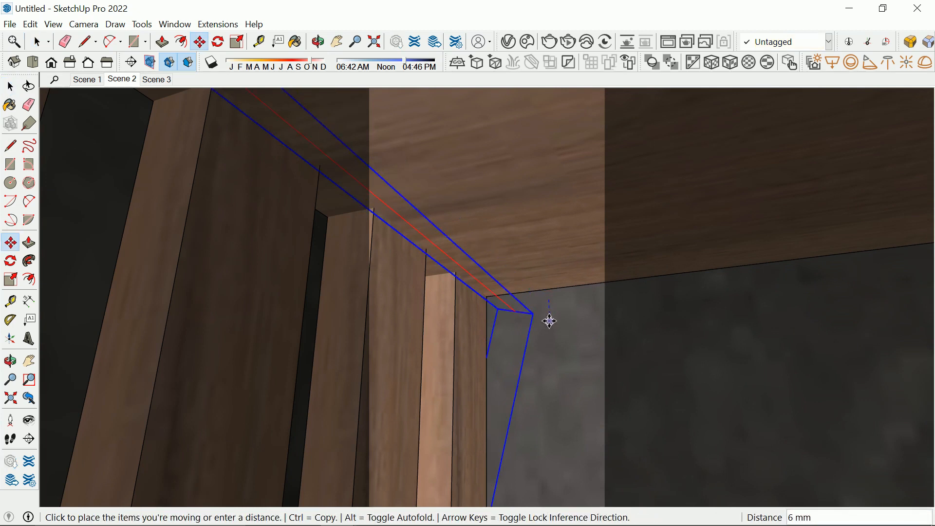
key(space)
click(549, 314)
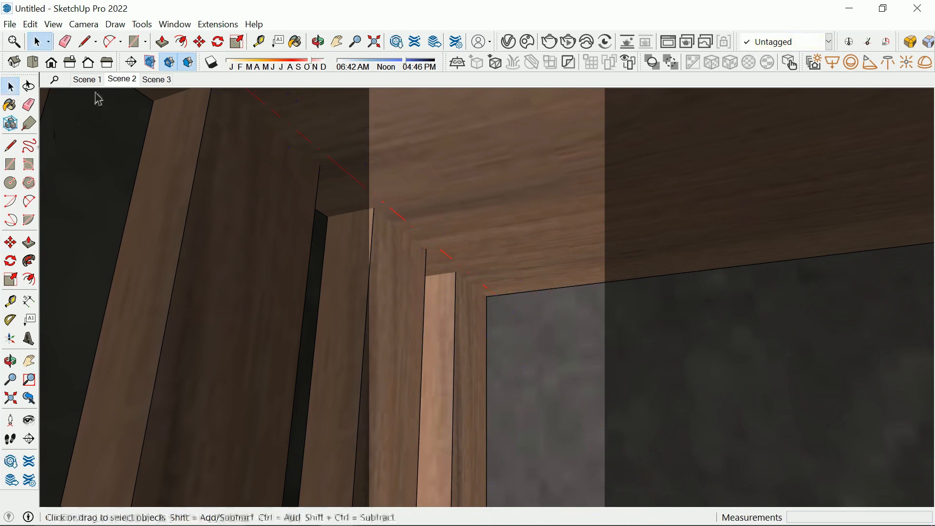
Restore the Scene 2 view, start a V-Ray render of it, and return to the maximized model window.
click(122, 80)
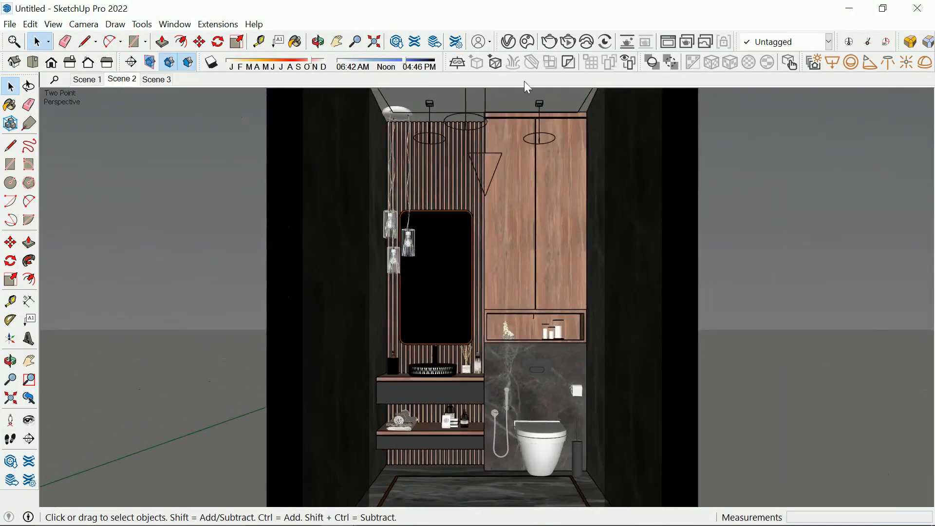
click(687, 41)
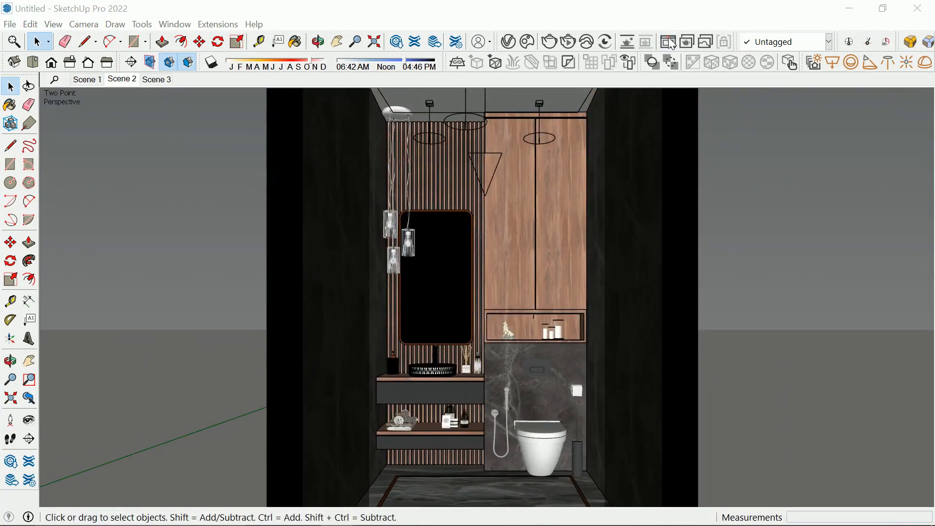
click(571, 58)
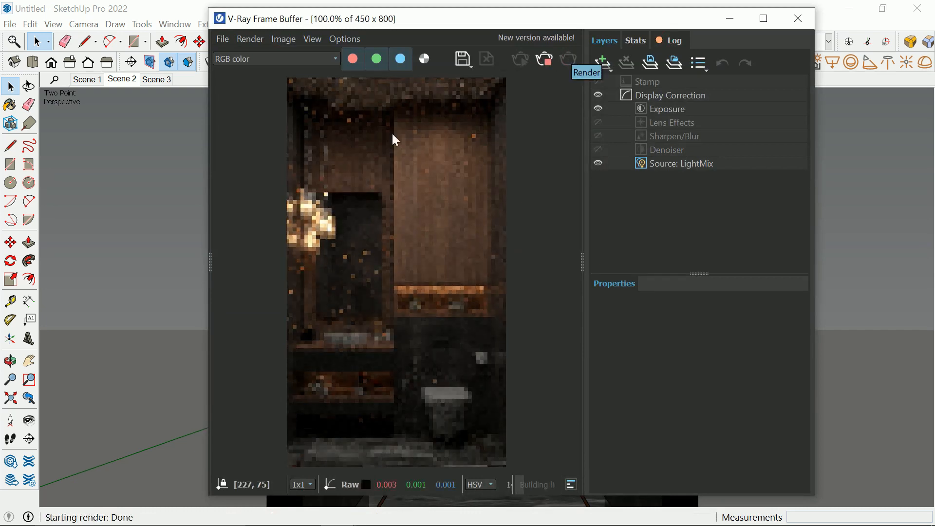
click(736, 19)
double_click(579, 17)
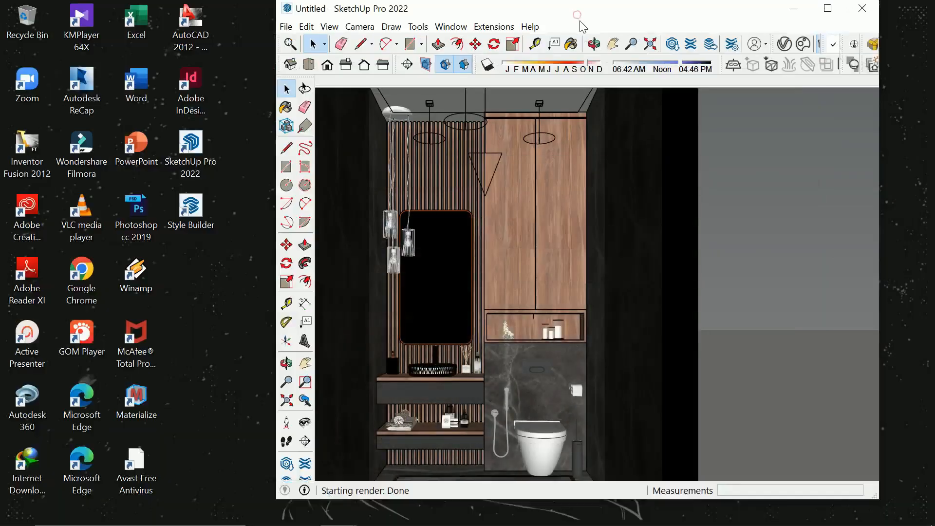
click(831, 11)
Open the mirror's nested backing body for editing and reposition the V-Ray light tools so the mesh light command is reachable.
scroll(463, 234, up, 4)
scroll(470, 222, up, 3)
middle_drag(471, 223, 369, 171)
double_click(365, 154)
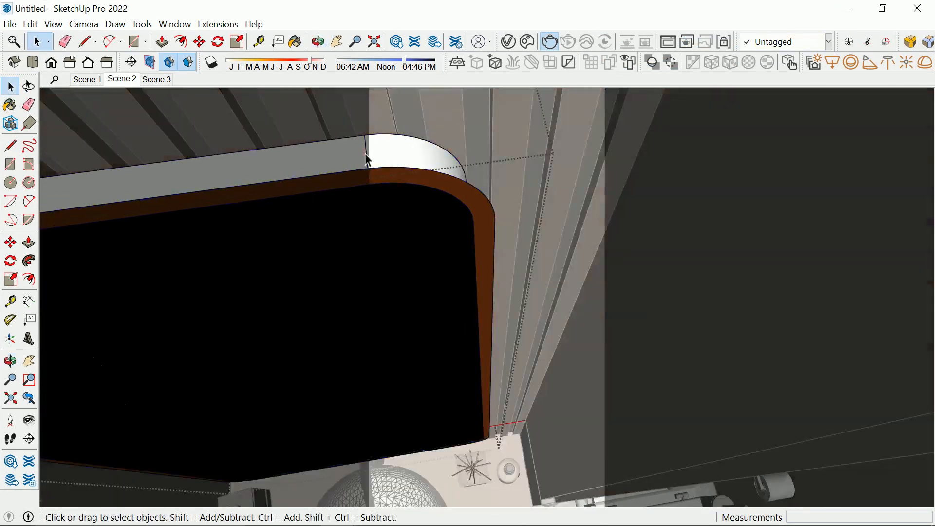
click(364, 153)
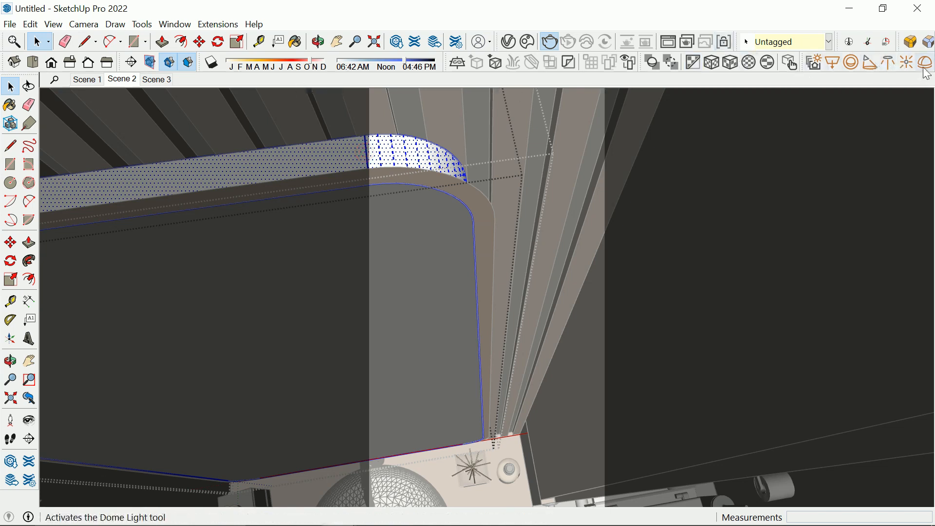
drag(798, 61, 693, 78)
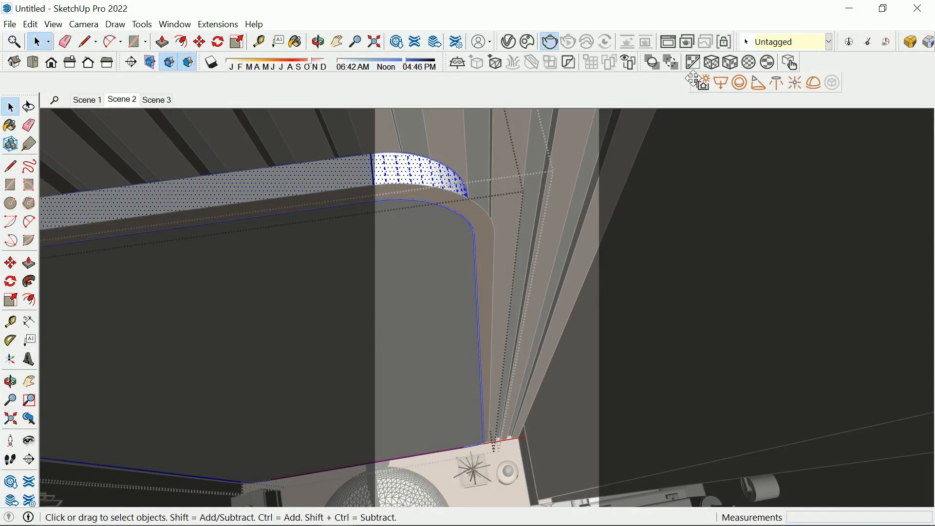
Convert the mirror's white backing body into a V-Ray mesh light and return to the Scene 2 view.
click(357, 175)
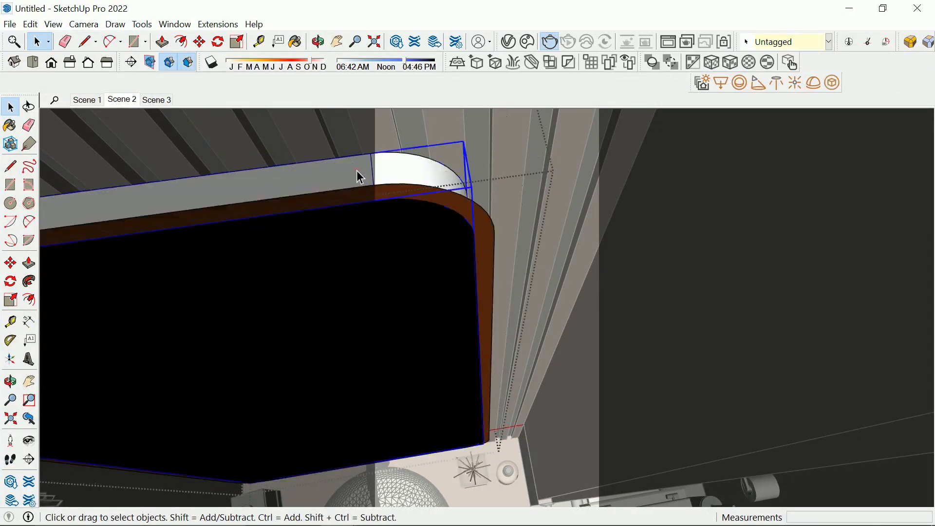
double_click(382, 164)
click(382, 164)
key(Escape)
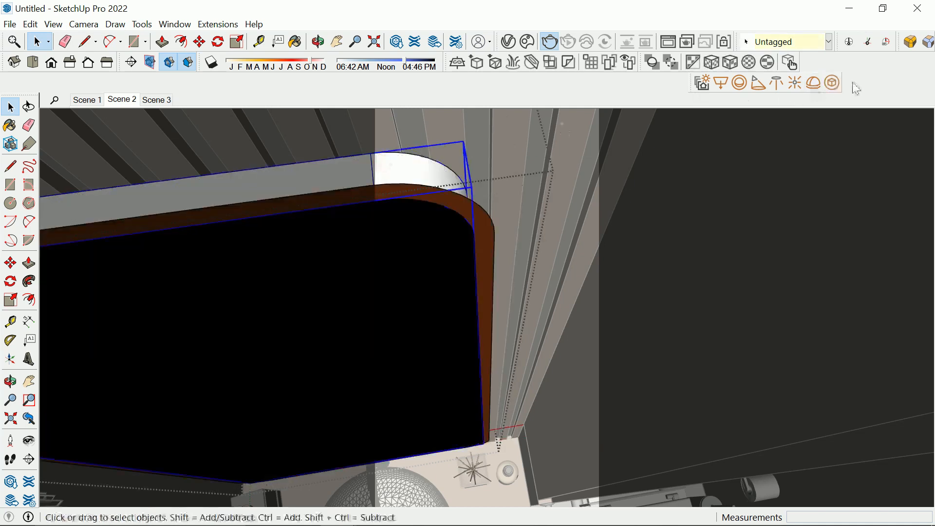
click(831, 83)
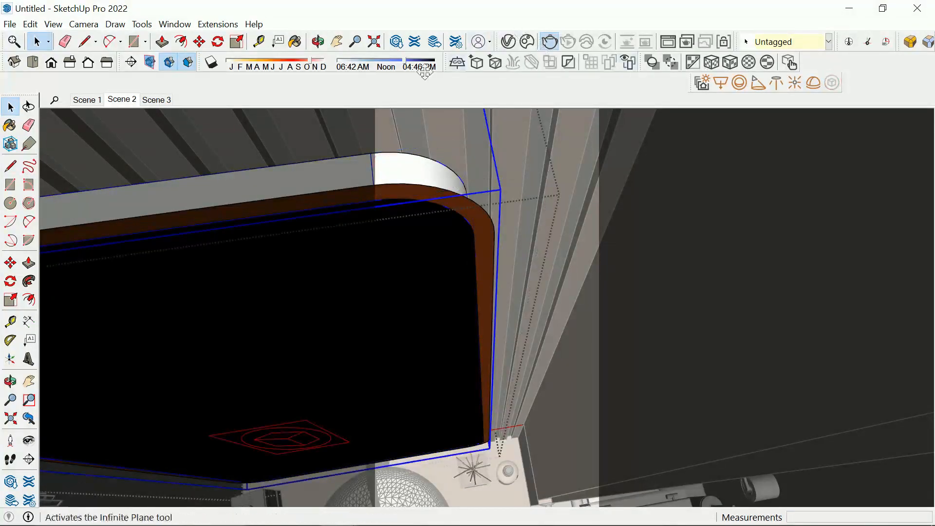
click(122, 99)
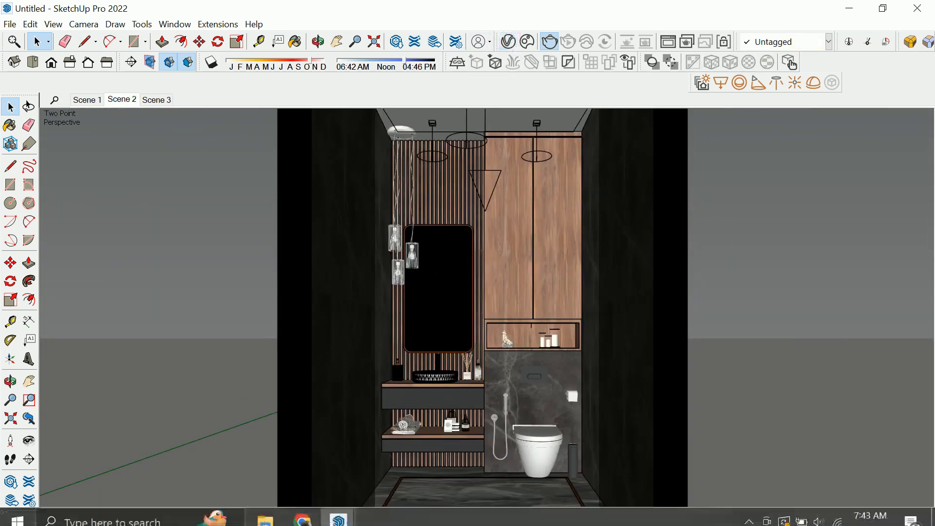
Change the Mesh Light's colour to the stored warm peach swatch and close the V-Ray asset settings.
click(339, 511)
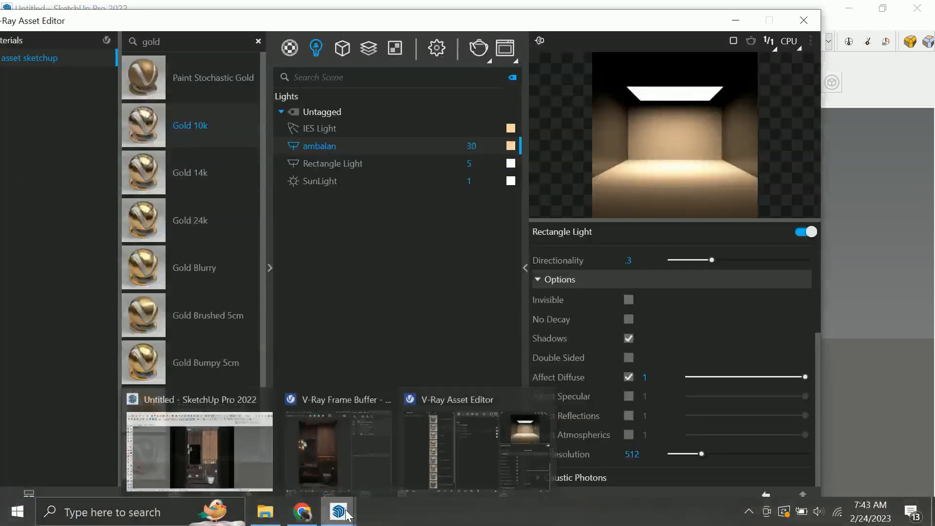
click(337, 146)
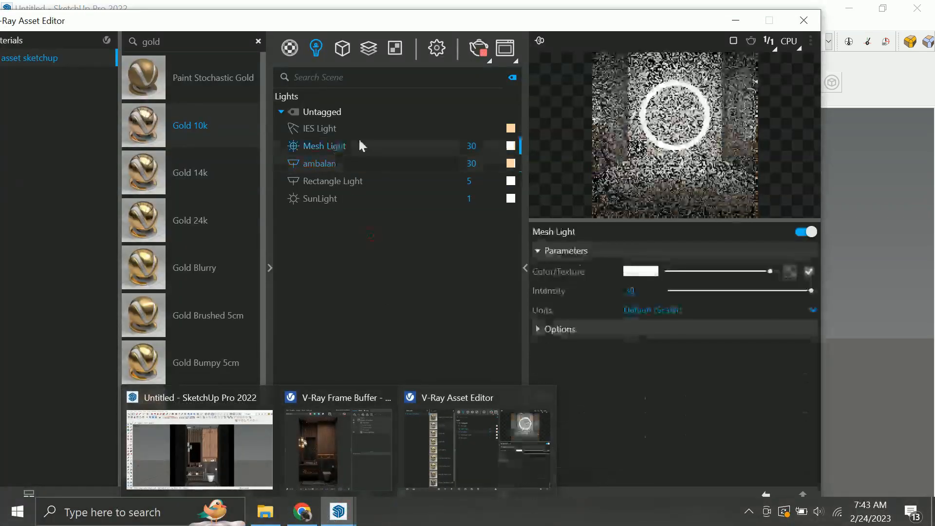
click(510, 146)
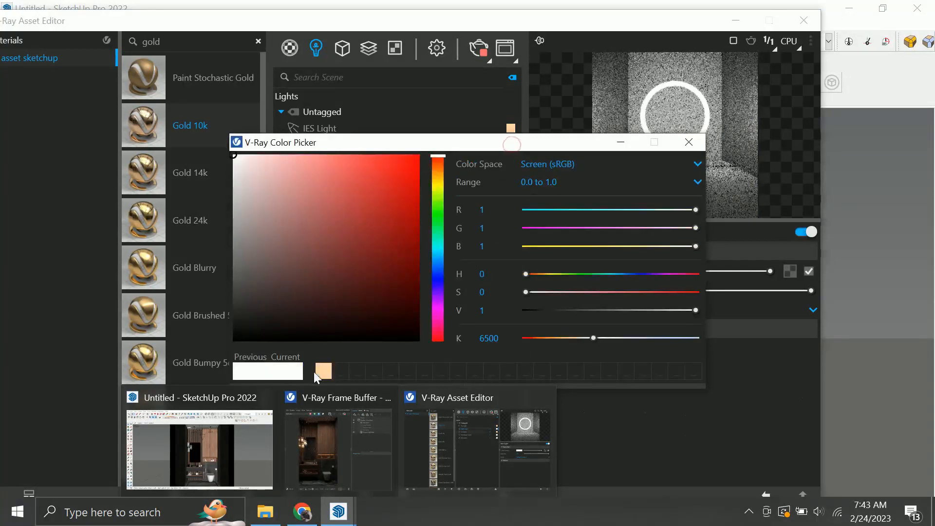
click(688, 142)
click(800, 22)
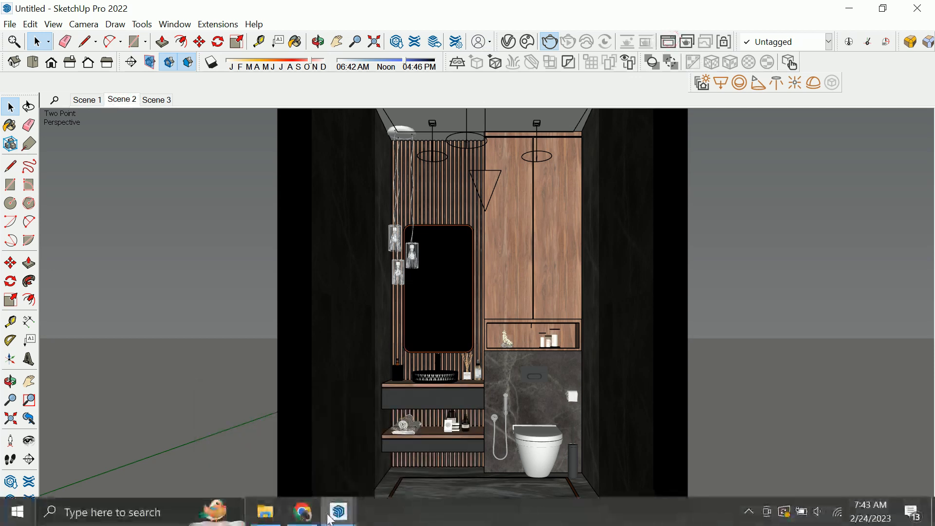
Set the intensity of the Rectangle Light to 15 in the V-Ray lights list.
click(530, 42)
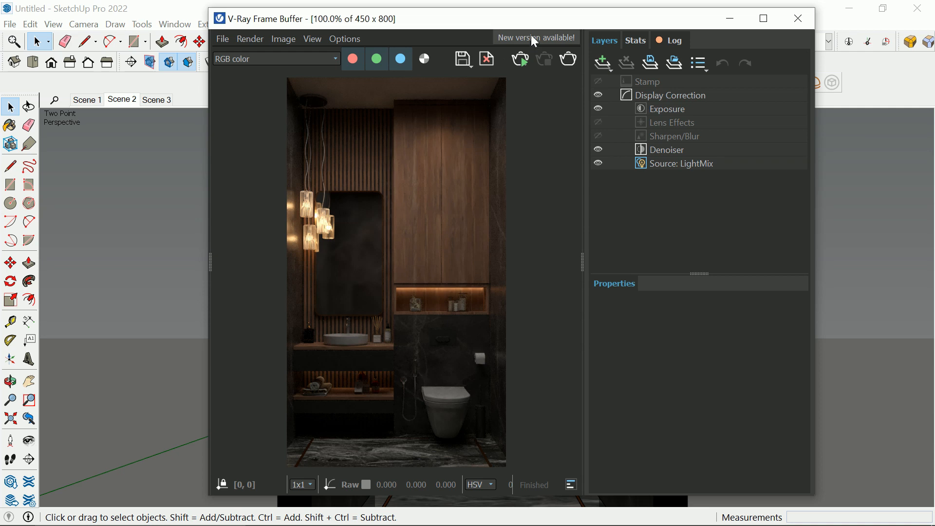
drag(702, 16, 720, 146)
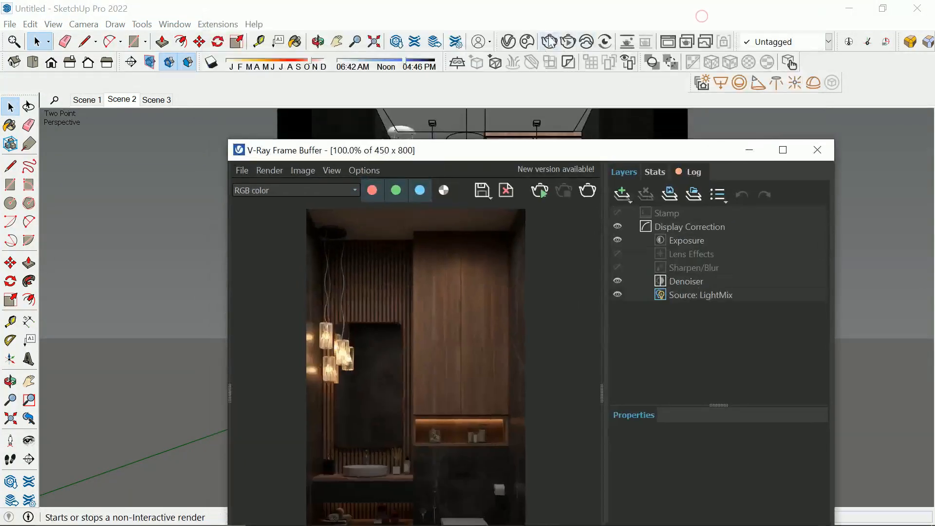
click(702, 83)
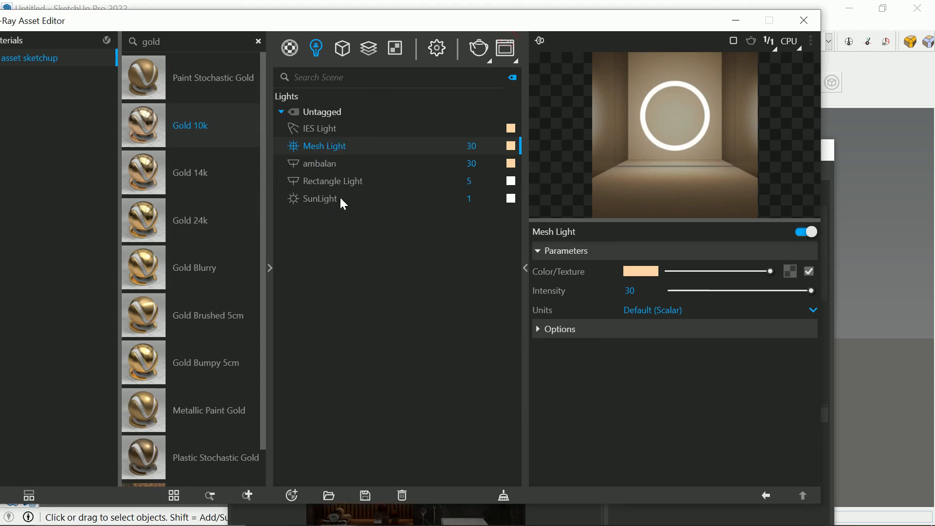
click(349, 181)
double_click(469, 181)
text(15)
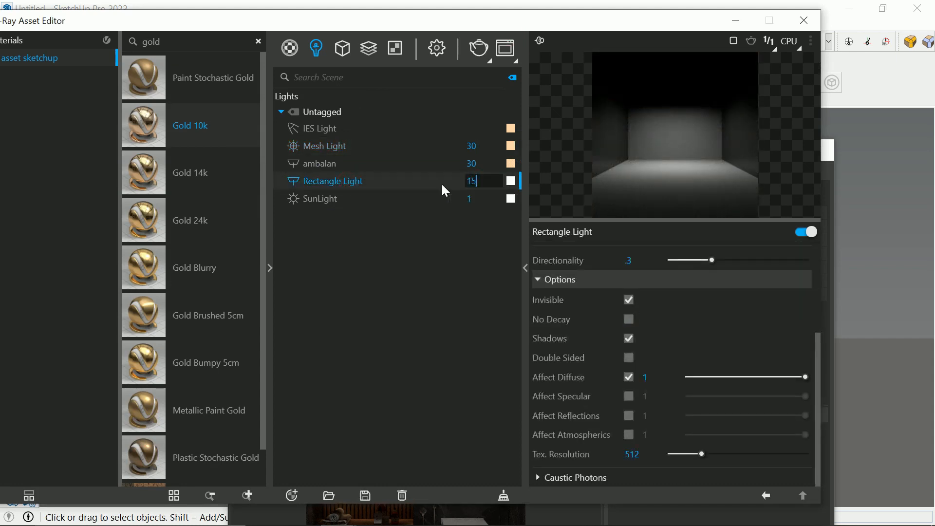
key(Return)
click(803, 20)
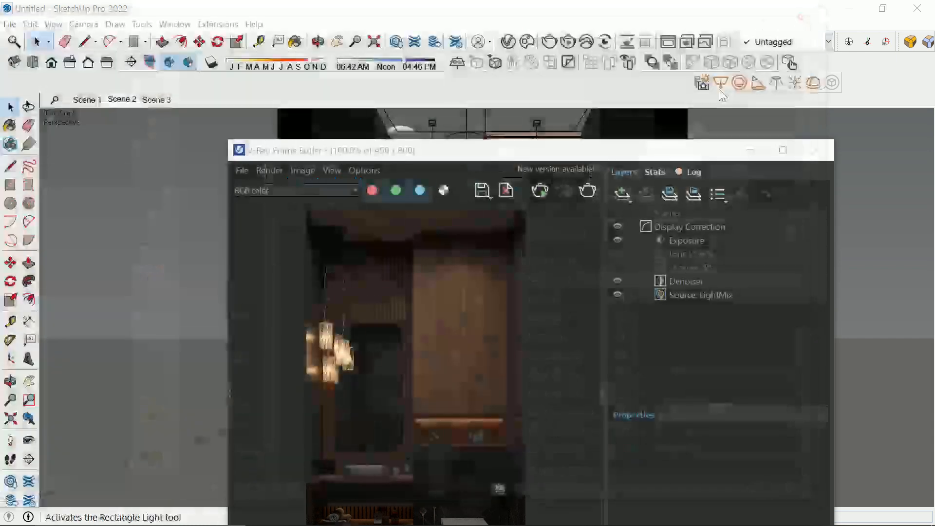
Start a new V-Ray render of the Scene 2 view, display its LightMix properties, and keep the whole frame buffer in view.
drag(646, 150, 642, 49)
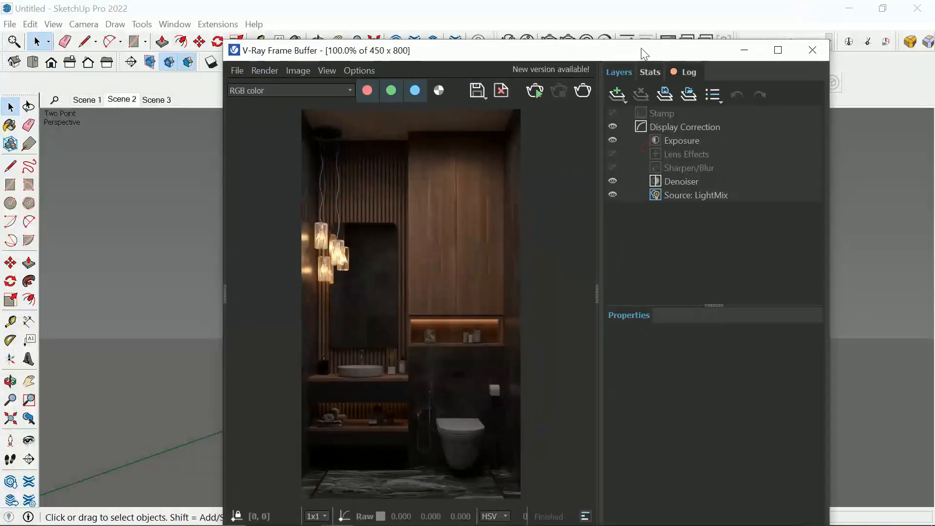
click(583, 91)
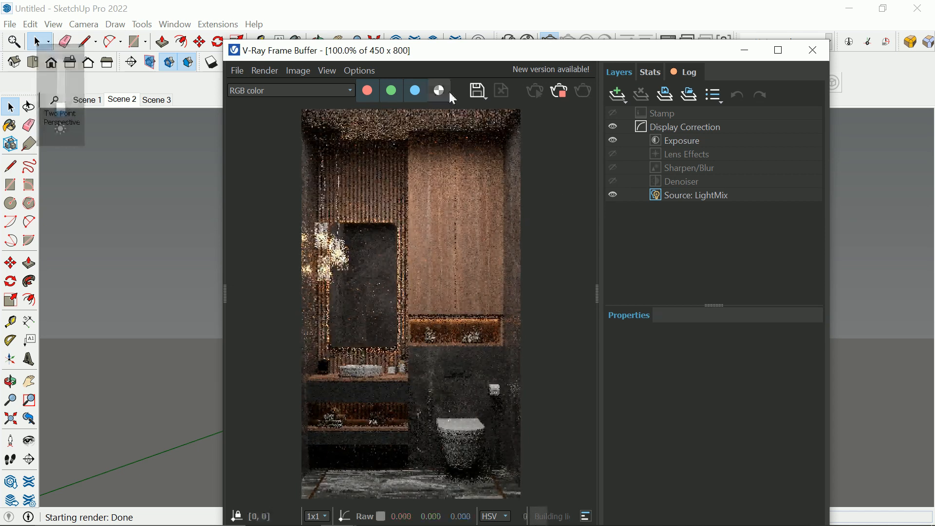
drag(440, 53, 462, 48)
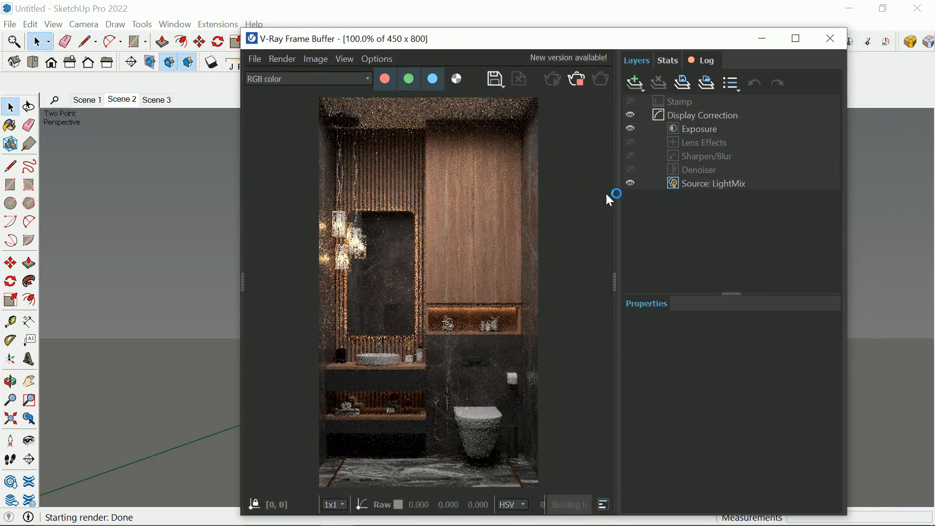
click(715, 181)
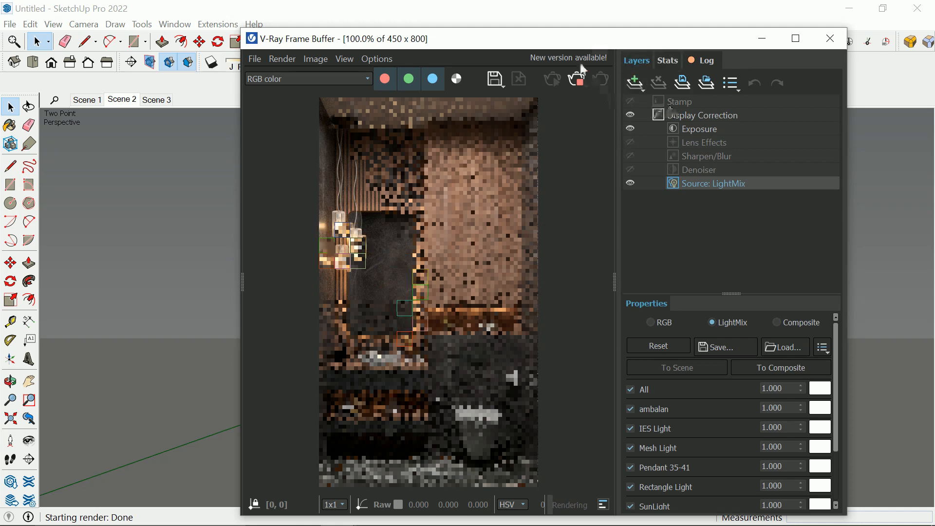
drag(579, 43, 491, 20)
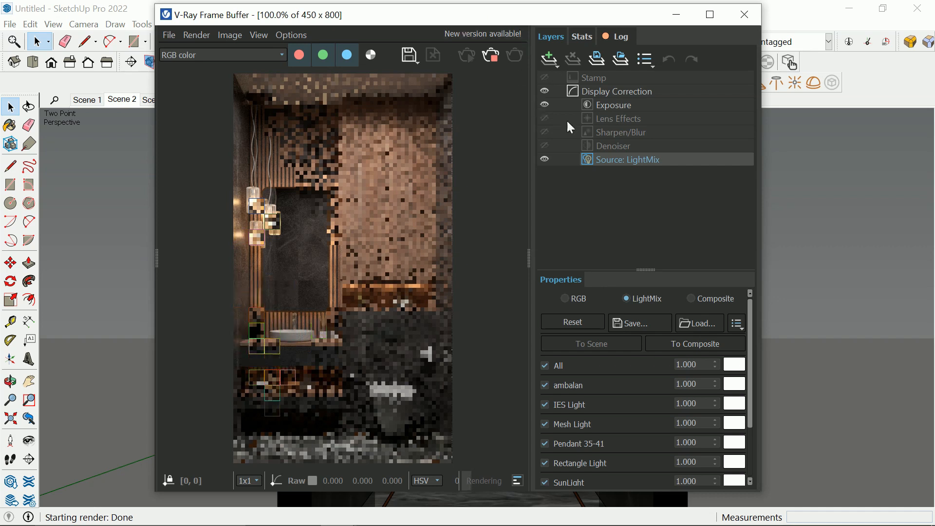
Adjust the render's exposure correction to an exposure of 2.107 and a contrast of 0.044.
click(618, 104)
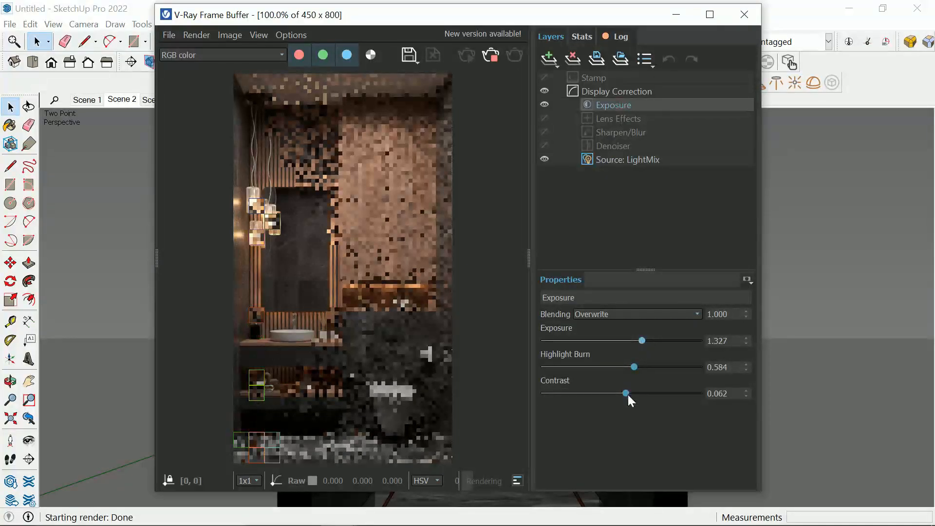
drag(626, 393, 625, 389)
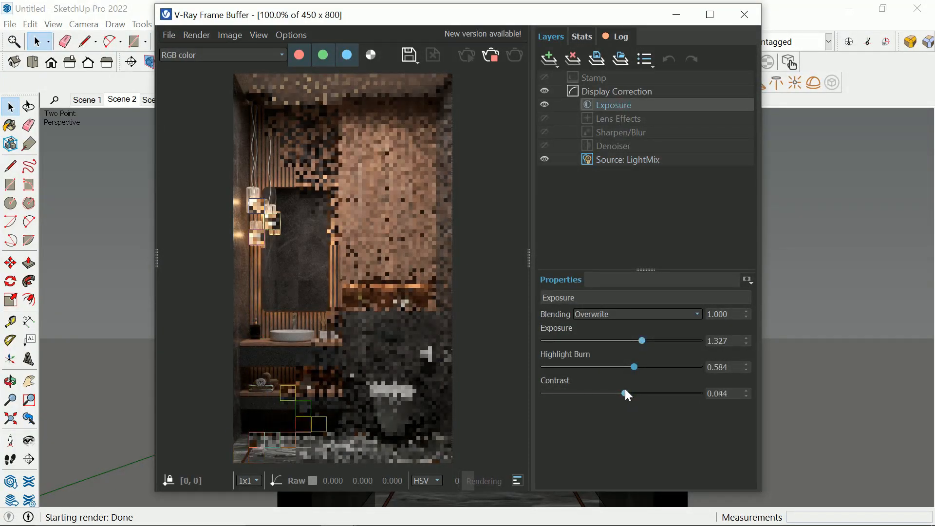
drag(642, 340, 651, 340)
drag(659, 340, 653, 340)
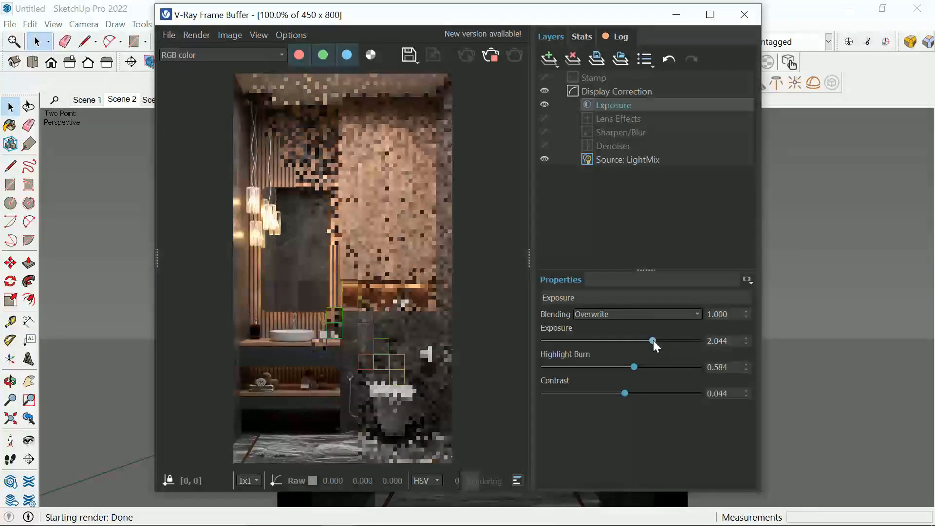
drag(653, 341, 653, 342)
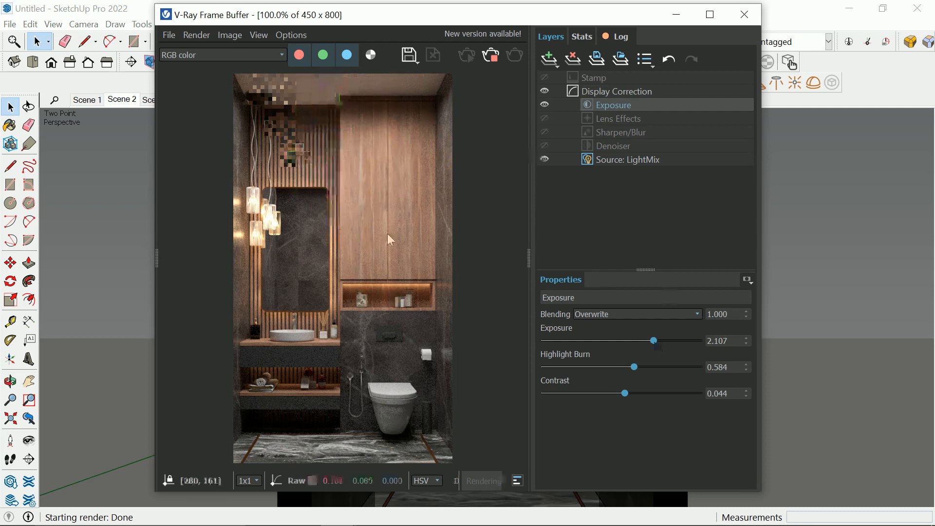
Switch the ambalan, IES, mesh, pendant and rectangle lights off and on in LightMix to examine their contributions to the render.
click(628, 160)
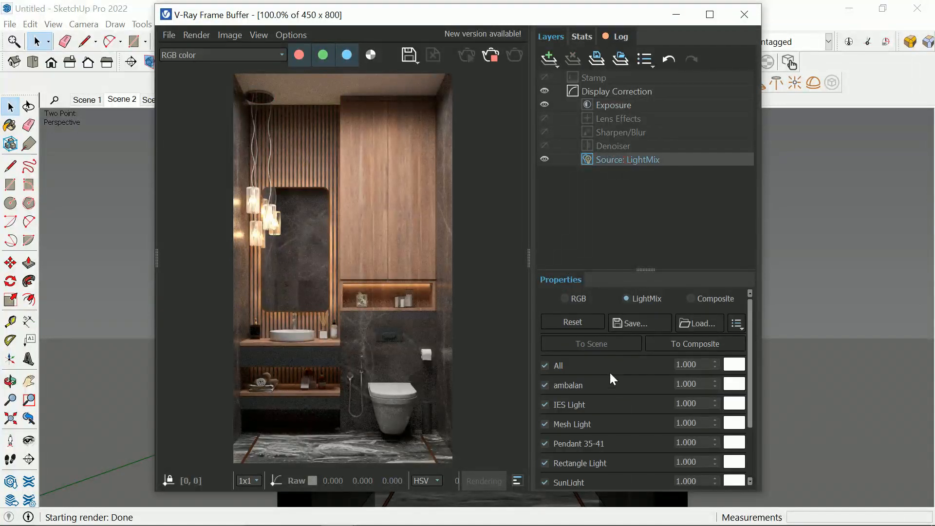
click(544, 384)
click(545, 385)
click(545, 404)
click(544, 424)
click(545, 424)
scroll(545, 422, down, 1)
click(544, 414)
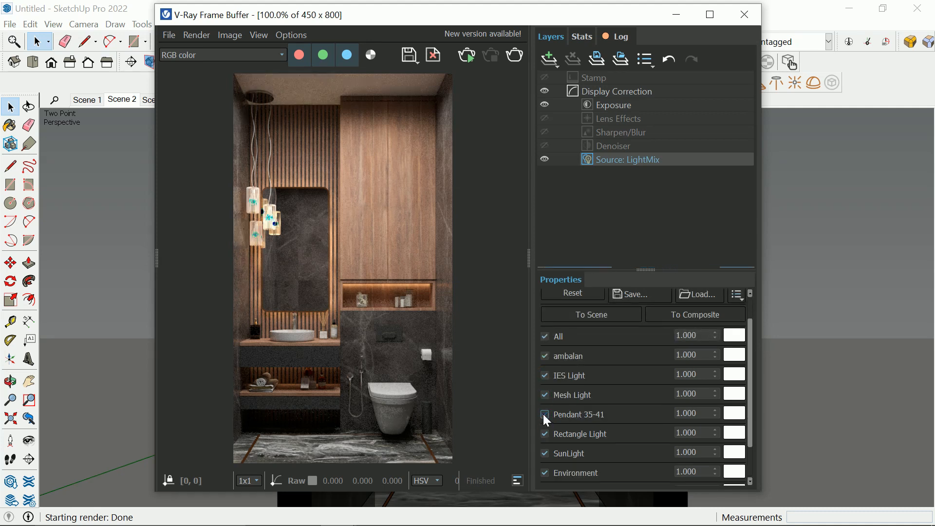
click(545, 414)
click(544, 433)
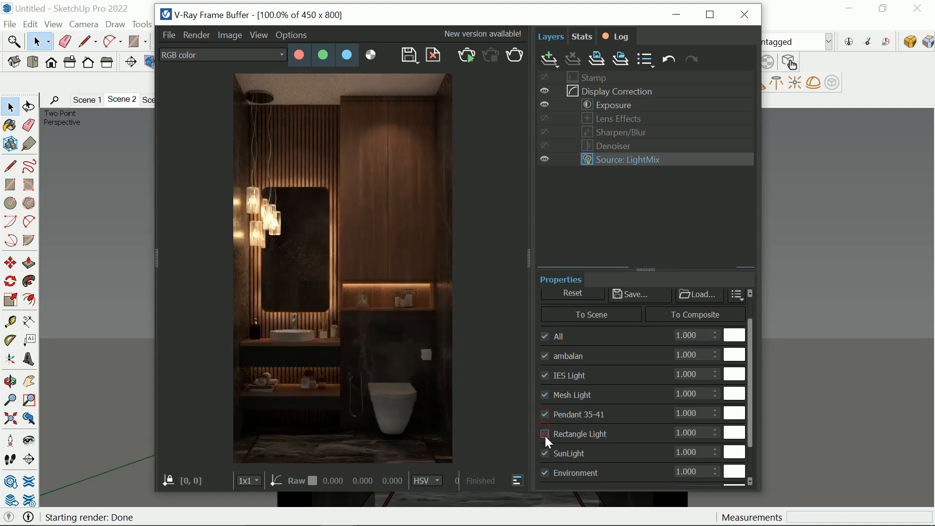
click(546, 435)
scroll(559, 452, up, 1)
scroll(563, 439, down, 1)
scroll(565, 434, up, 1)
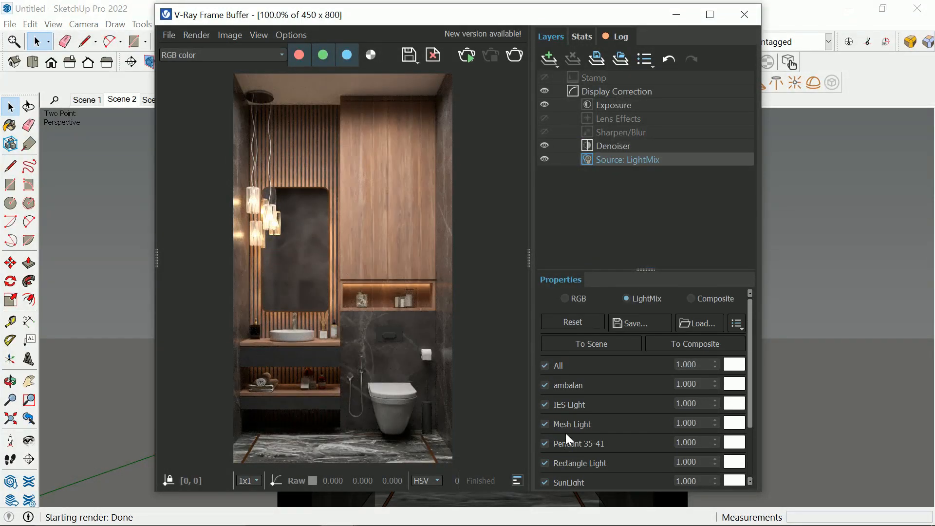
Browse to the latihan 9 folder inside LATIHAN through the image-saving dialog and open image 111 for viewing.
click(409, 55)
scroll(58, 253, down, 1)
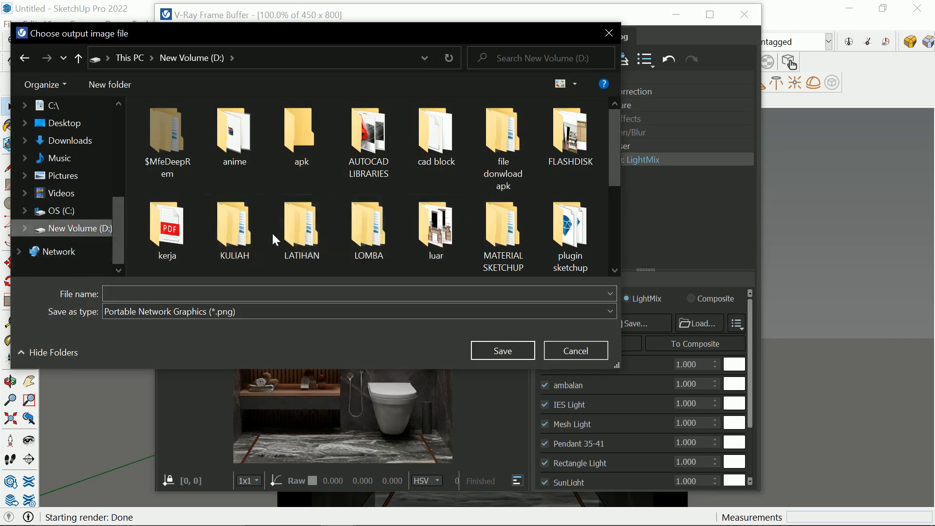
click(264, 234)
double_click(299, 224)
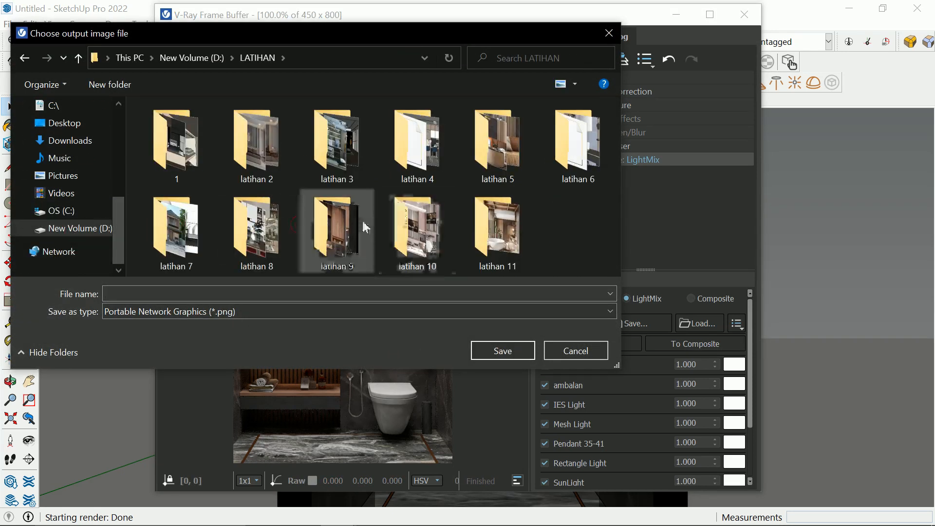
double_click(326, 220)
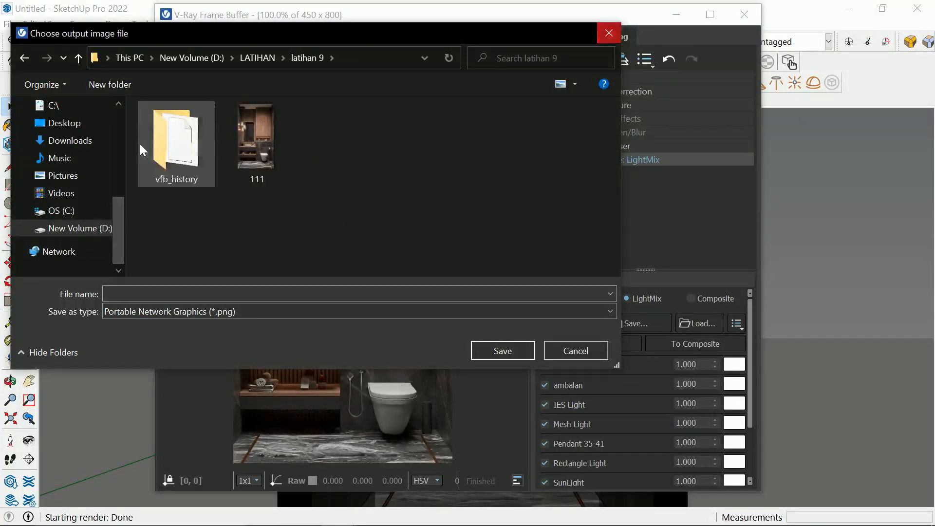
click(232, 128)
right_click(232, 129)
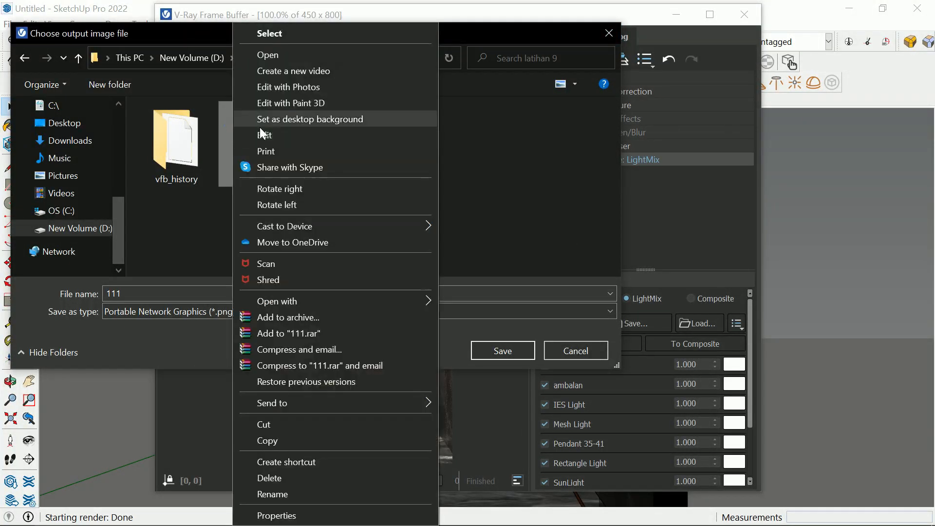
click(294, 53)
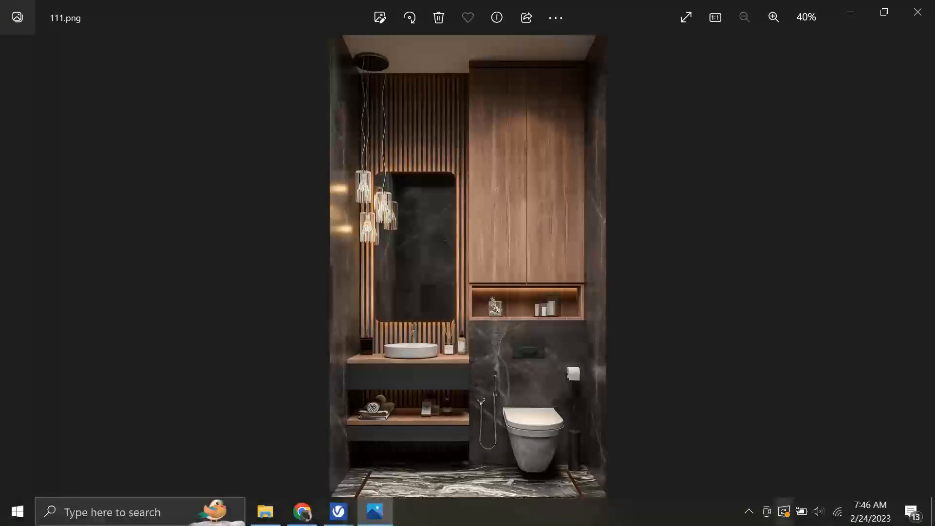
click(749, 511)
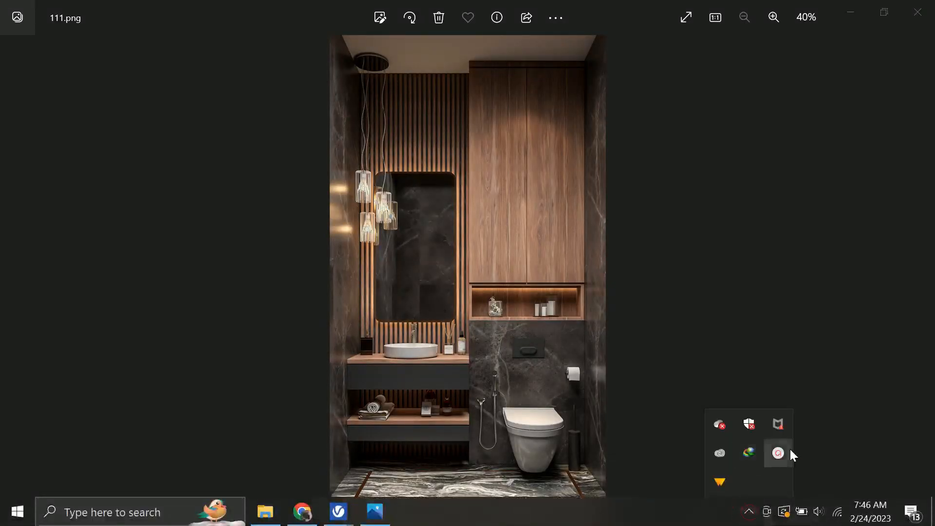